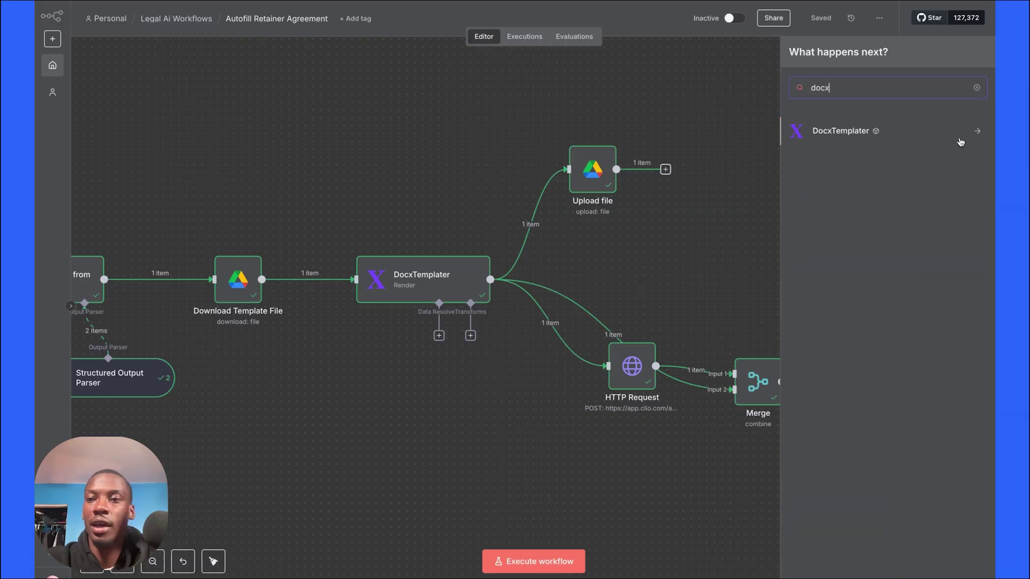
# Review the DocxTemplater node's details, then survey the existing Autofill Retainer Agreement workflow back to its file trigger.
pyautogui.click(877, 134)
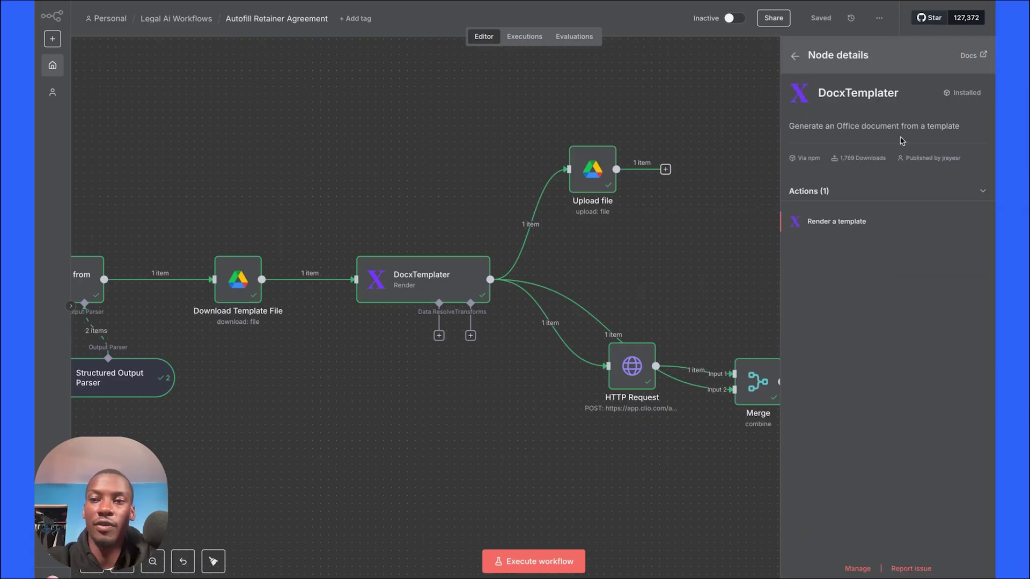
pyautogui.moveTo(905, 96); pyautogui.dragTo(815, 97)
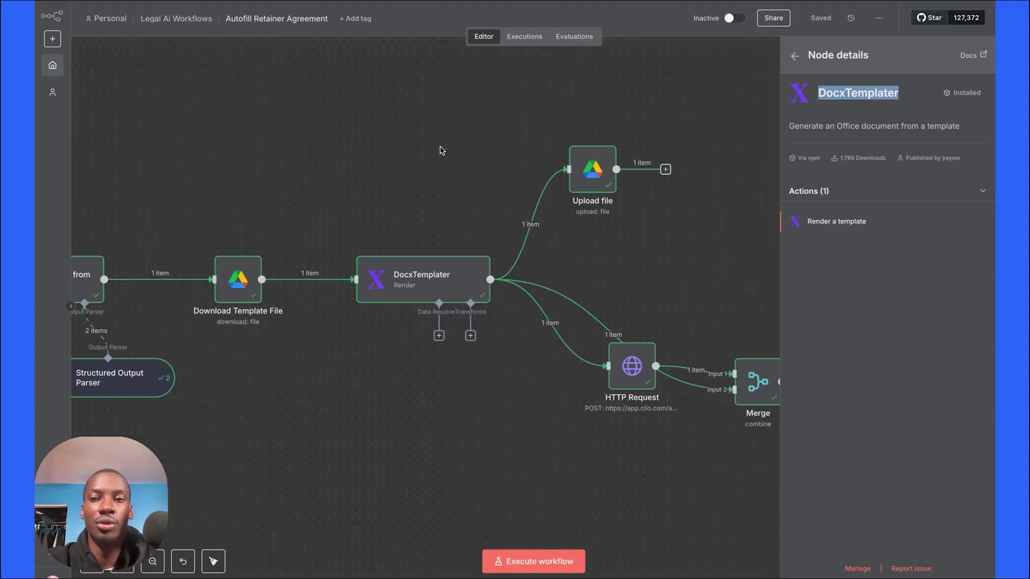
pyautogui.click(406, 175)
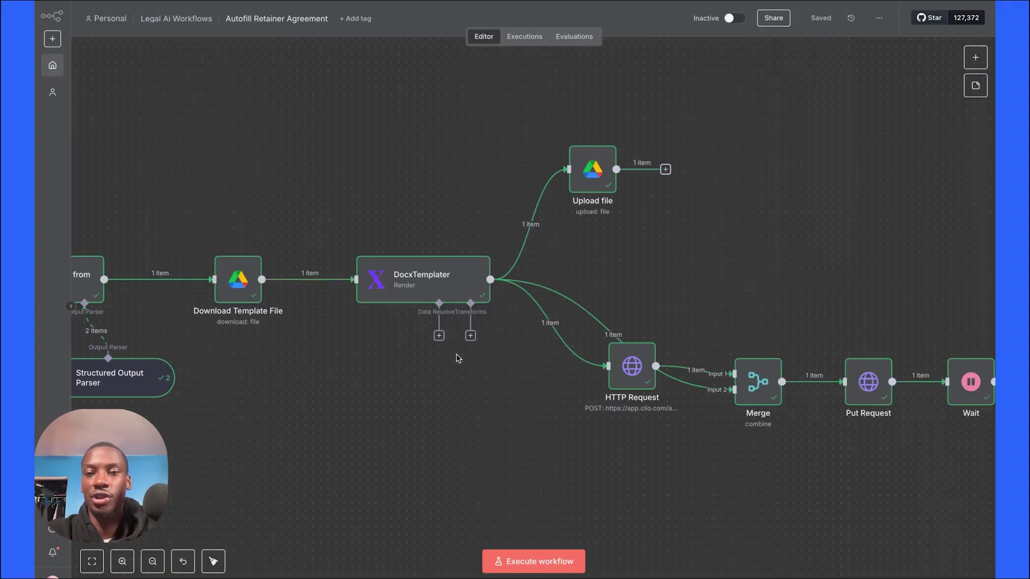
pyautogui.scroll(-3, 457, 356)
pyautogui.hscroll(-3, 429, 211)
pyautogui.hscroll(-2, 402, 214)
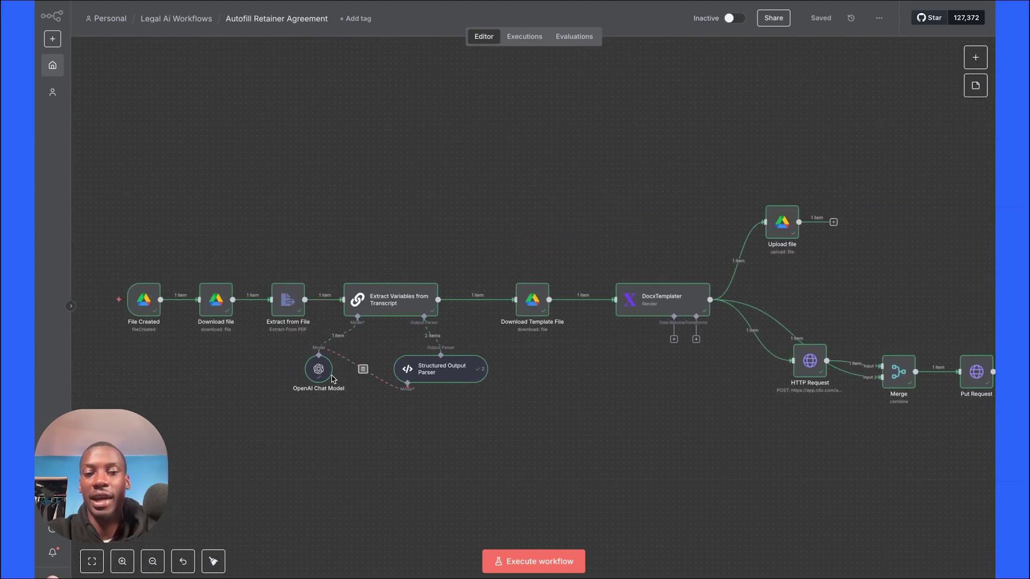
# Look over the OpenAI API keys page, the Google Cloud console welcome page and the YouTube channel's video list.
pyautogui.moveTo(575, 9)
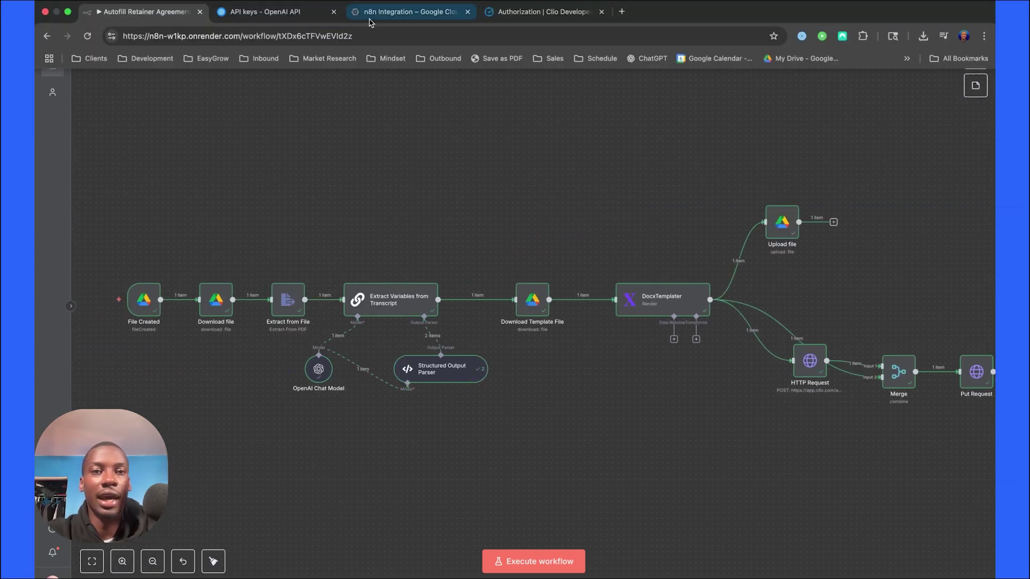
pyautogui.click(279, 12)
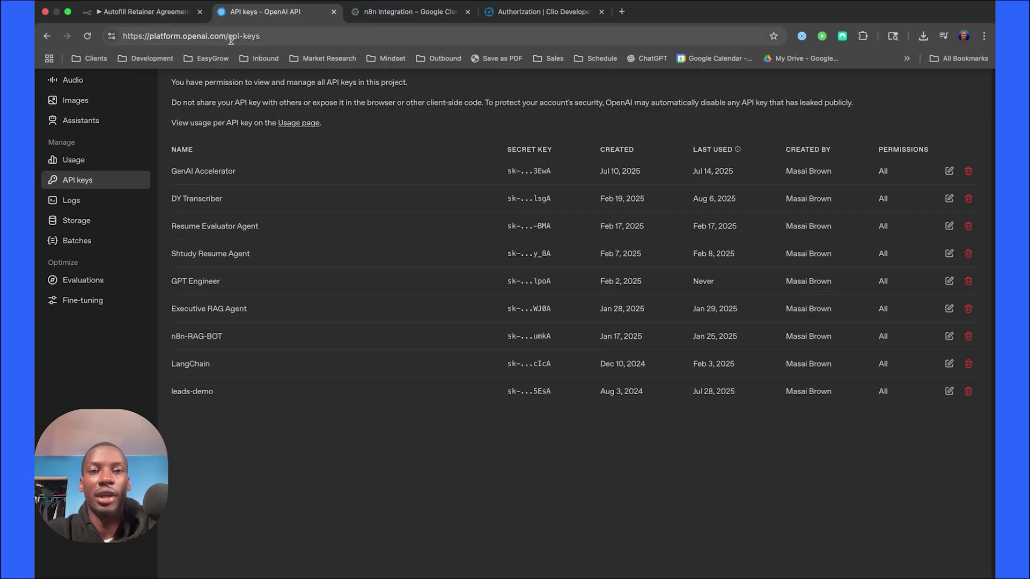
pyautogui.click(278, 38)
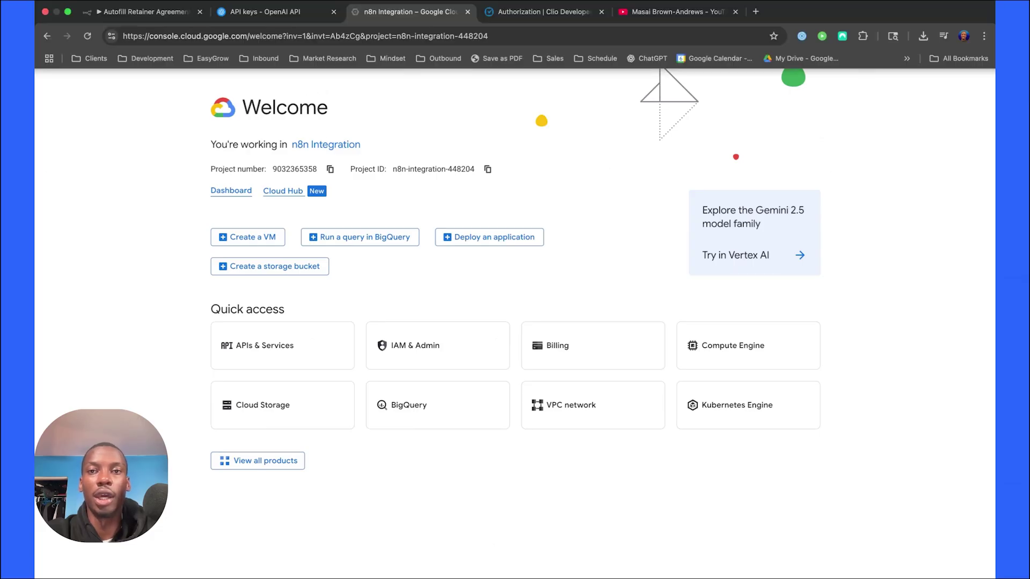
pyautogui.press('super+9')
pyautogui.moveTo(344, 318); pyautogui.dragTo(531, 465)
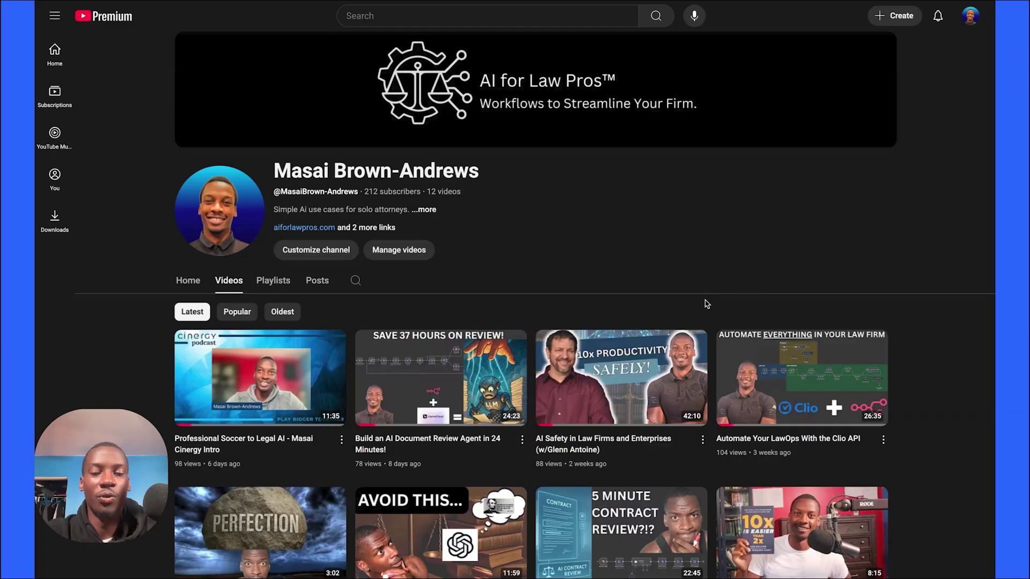
pyautogui.moveTo(708, 311)
pyautogui.mouseDown()
pyautogui.moveTo(759, 442)
pyautogui.moveTo(915, 471)
pyautogui.mouseUp()
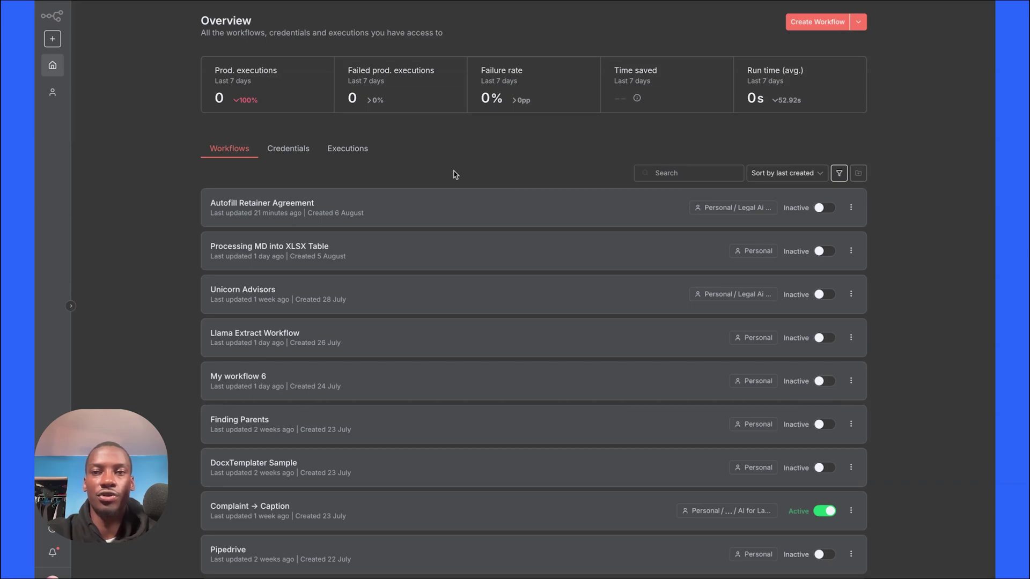
# Create a new workflow that starts with a Google Drive trigger on changes involving a specific folder.
pyautogui.click(813, 27)
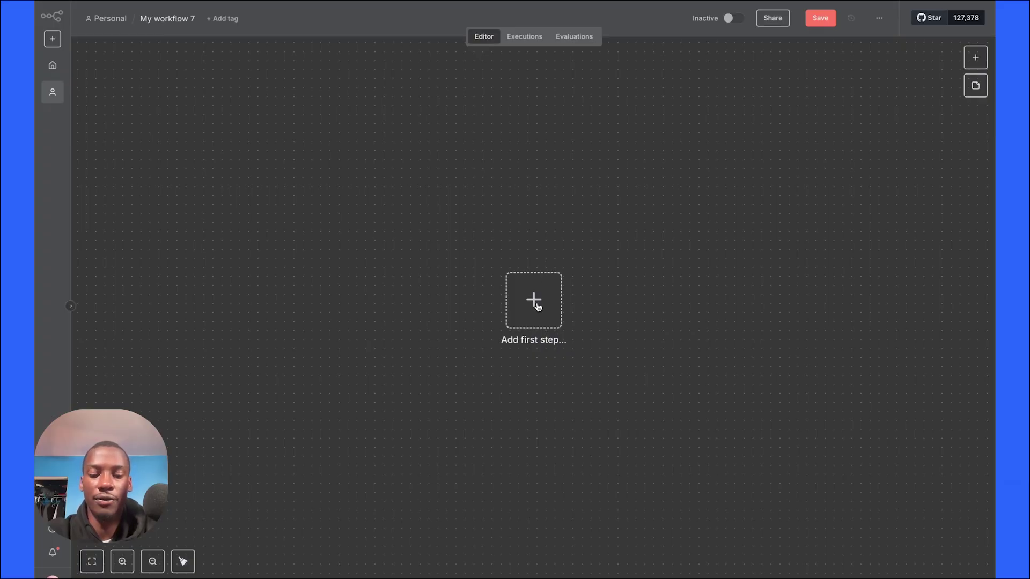
pyautogui.click(537, 306)
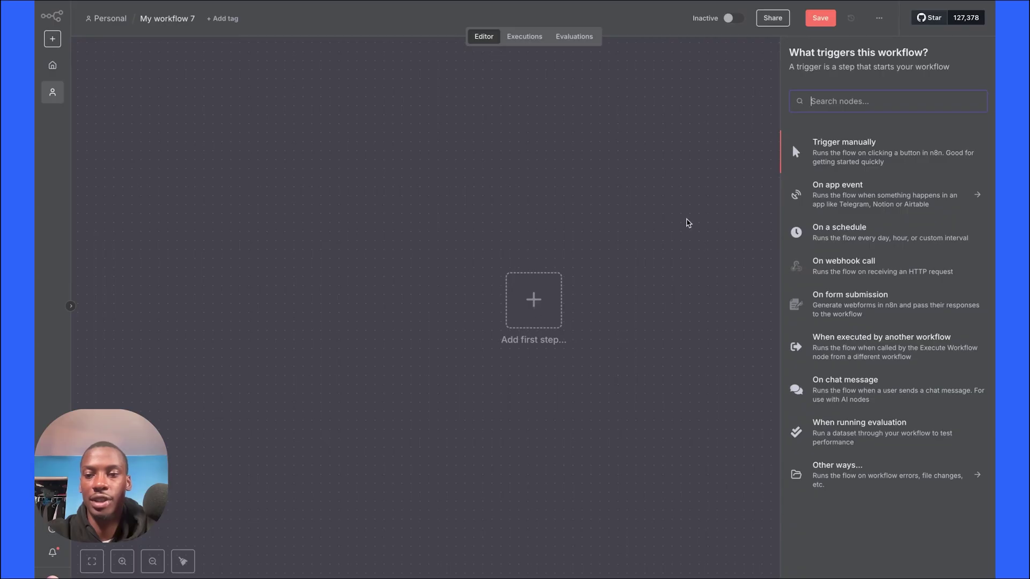
pyautogui.write('goog')
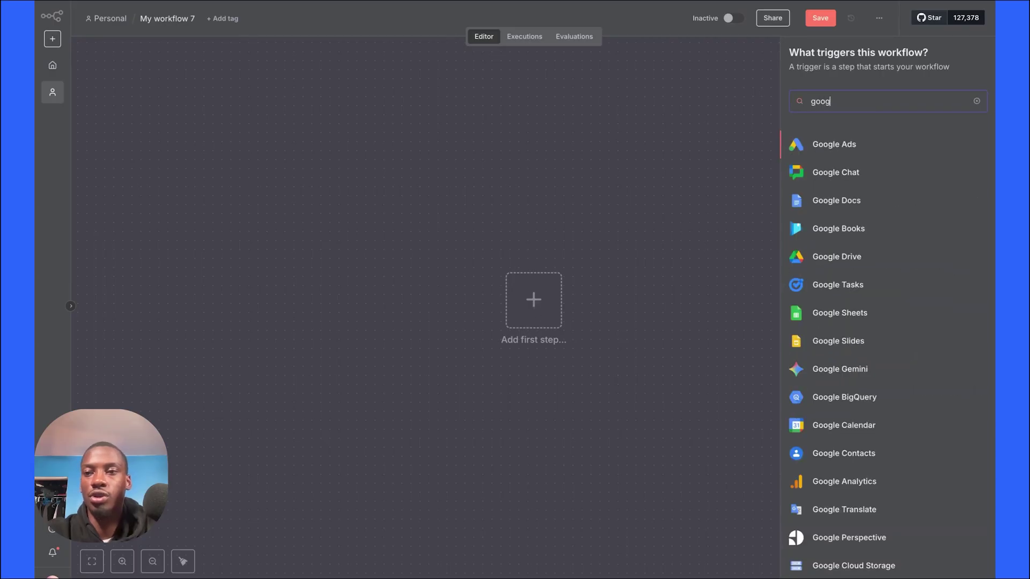
pyautogui.write('le driv')
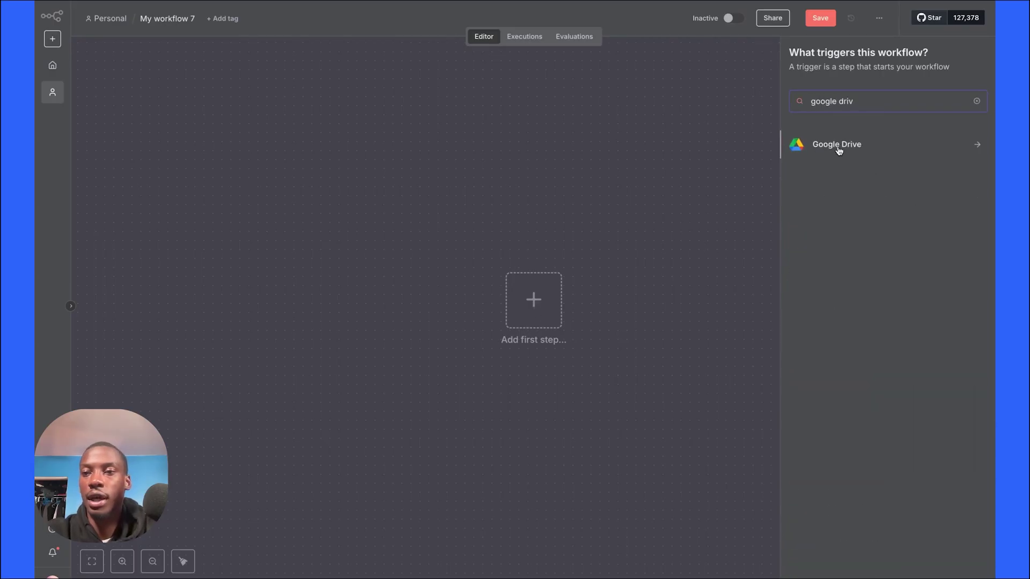
pyautogui.click(837, 149)
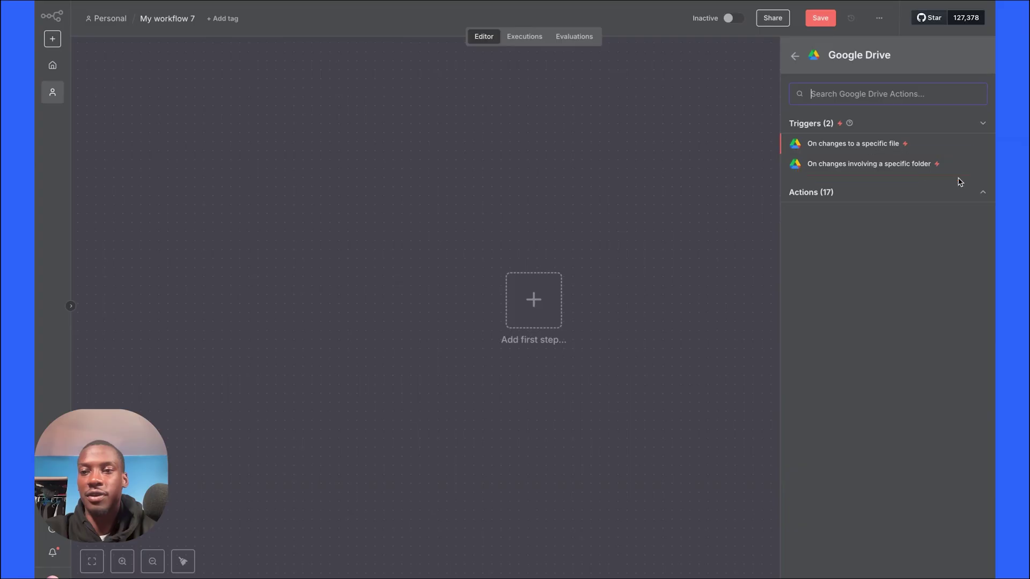
pyautogui.click(900, 164)
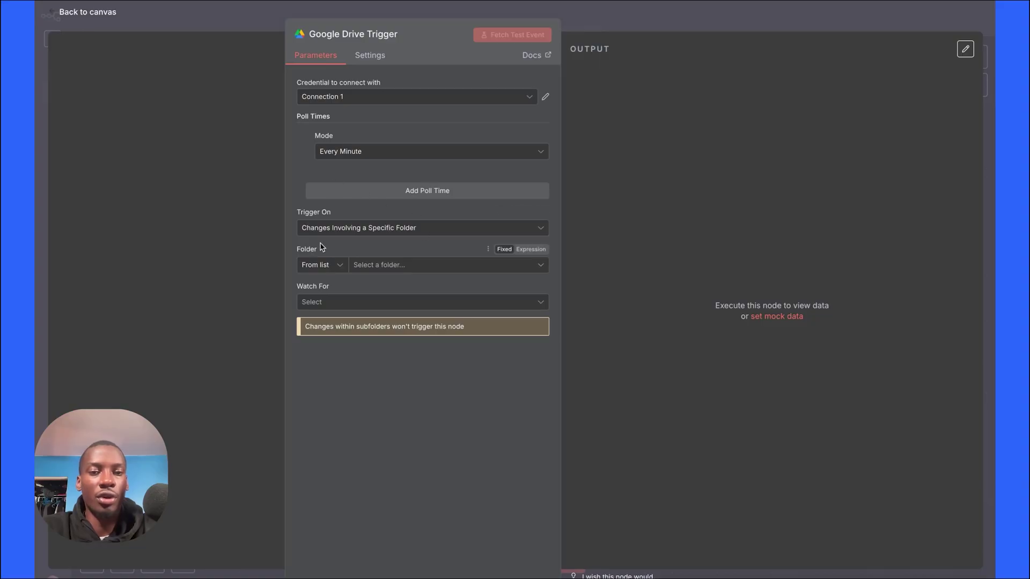
# Set the Google Drive trigger to identify its folder By ID.
pyautogui.hotkey('ctrl', 'a')
pyautogui.click(348, 248)
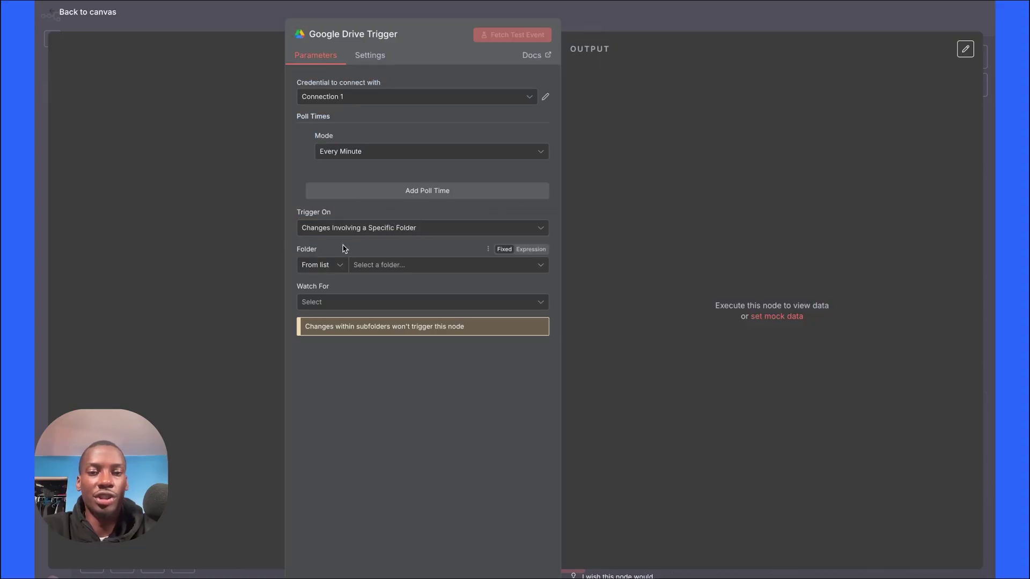
pyautogui.click(322, 272)
pyautogui.click(339, 333)
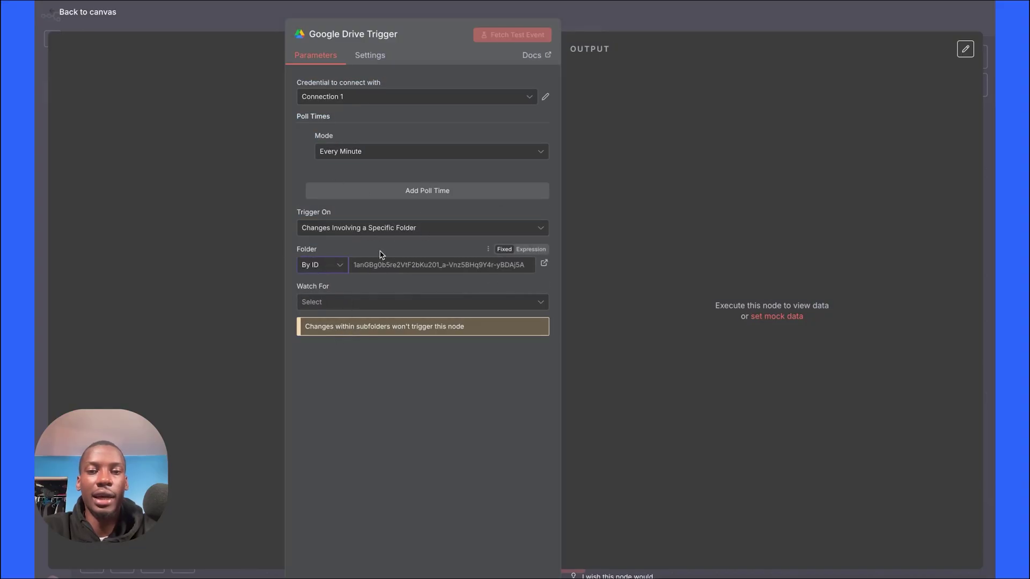
# Switch to Google Drive and copy the folder ID from the Documents folder's web address.
pyautogui.click(422, 9)
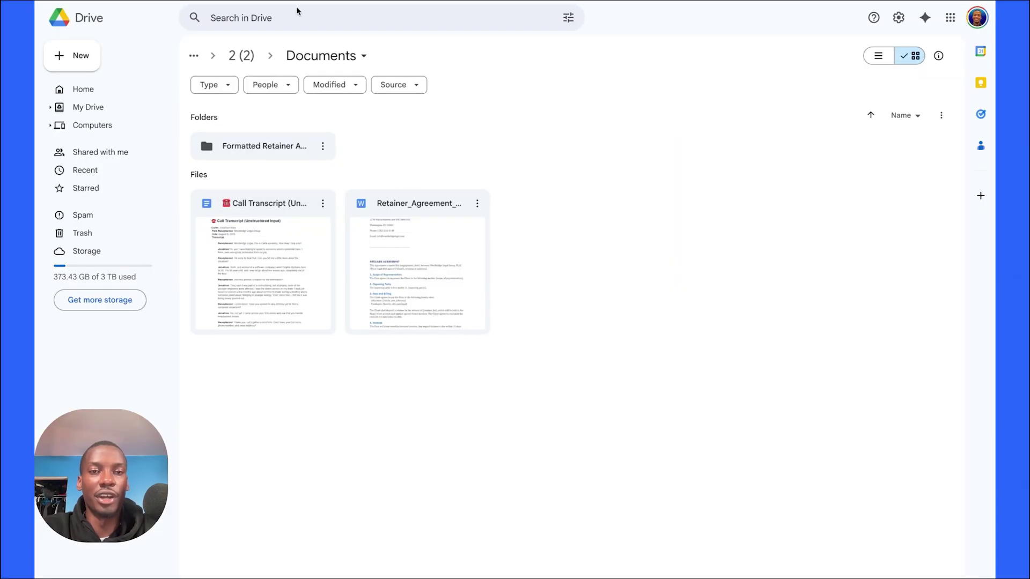
pyautogui.moveTo(281, 37)
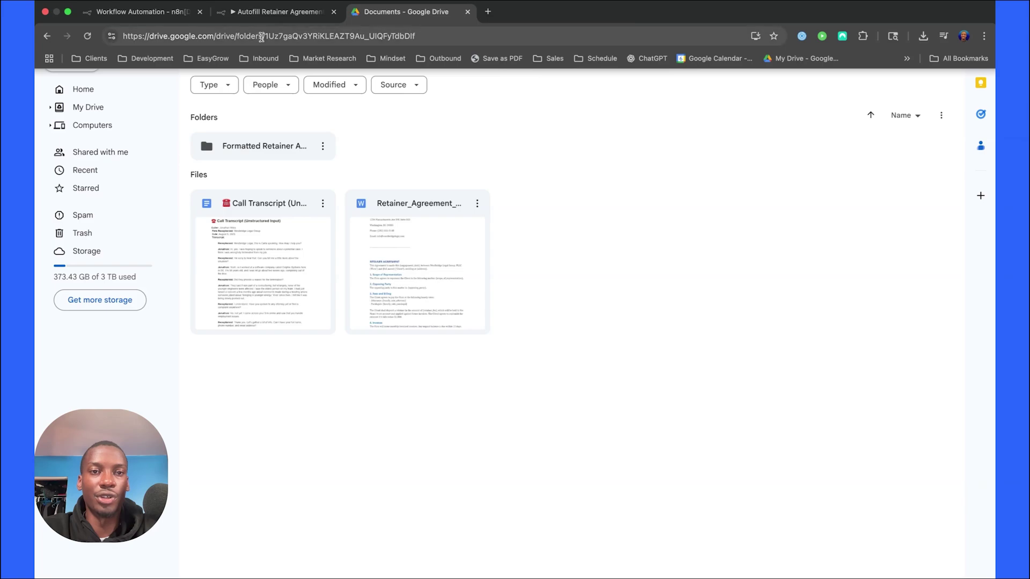
pyautogui.click(272, 36)
pyautogui.click(273, 36)
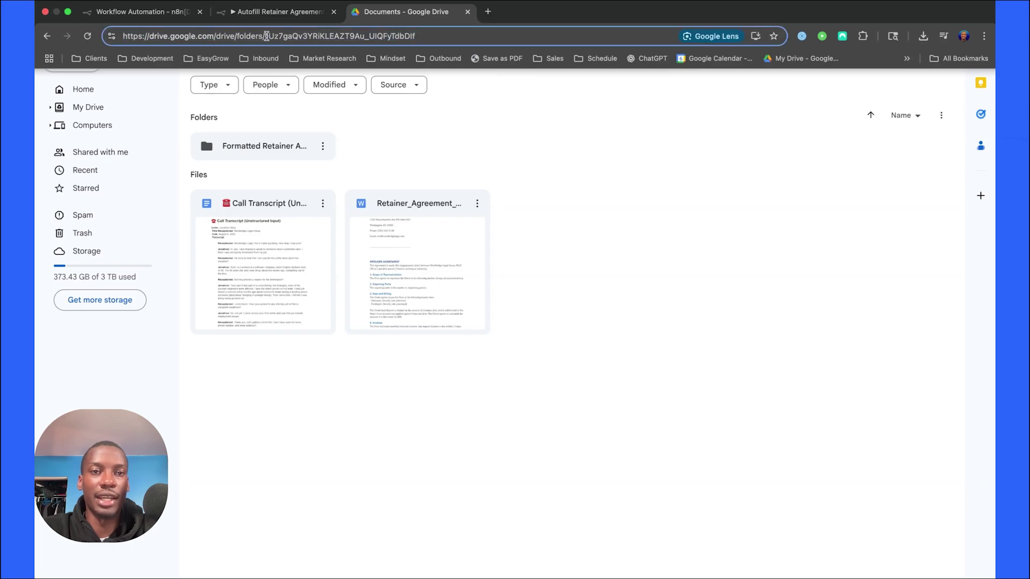
pyautogui.moveTo(265, 36); pyautogui.dragTo(437, 38)
pyautogui.hotkey('ctrl', 'c')
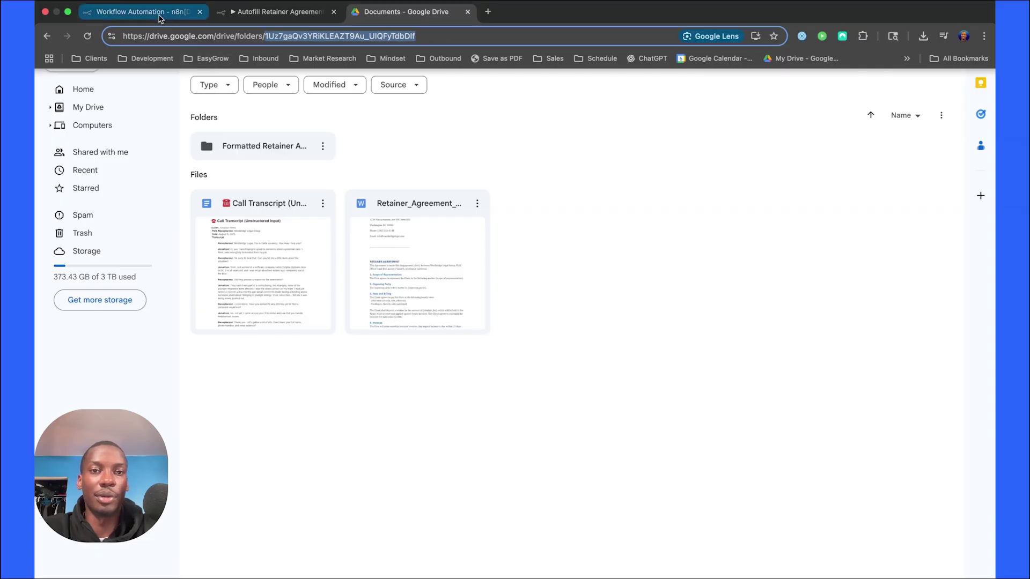
# Back in n8n, enter the copied ID as the trigger's folder and make it watch for File Created.
pyautogui.click(159, 17)
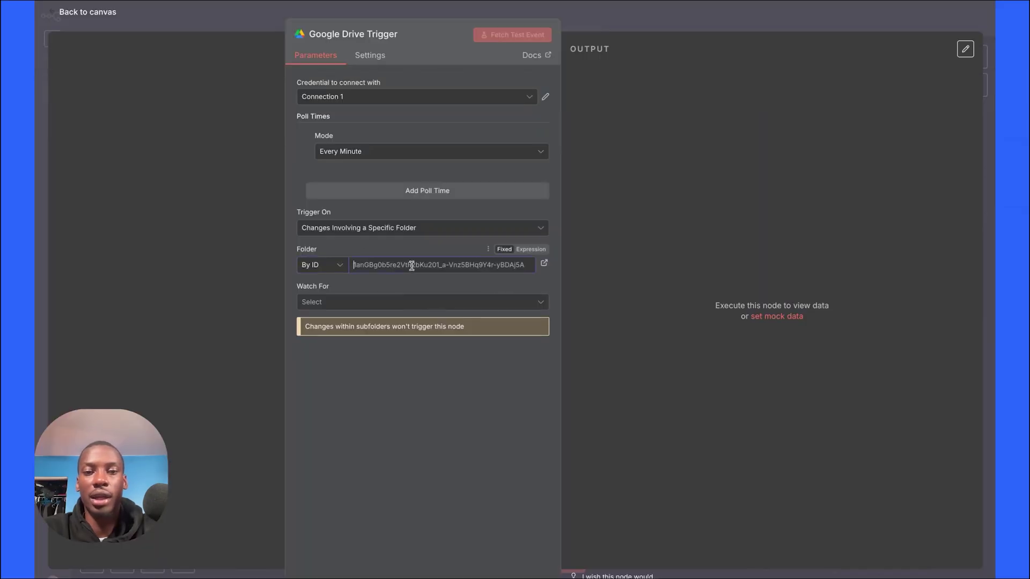
pyautogui.click(362, 268)
pyautogui.hotkey('ctrl', 'a')
pyautogui.hotkey('ctrl', 'v')
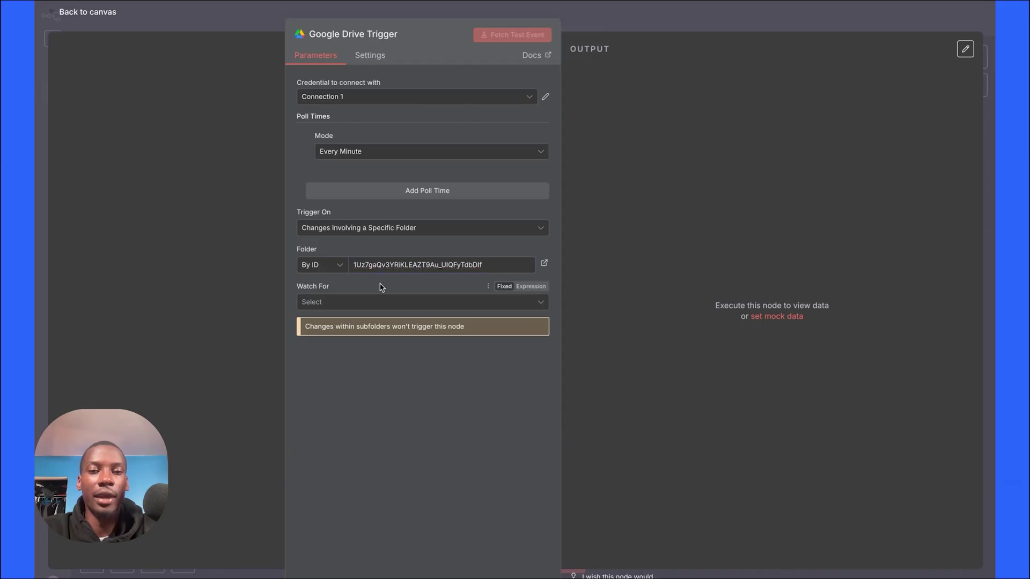
pyautogui.moveTo(340, 294); pyautogui.dragTo(295, 293)
pyautogui.click(296, 293)
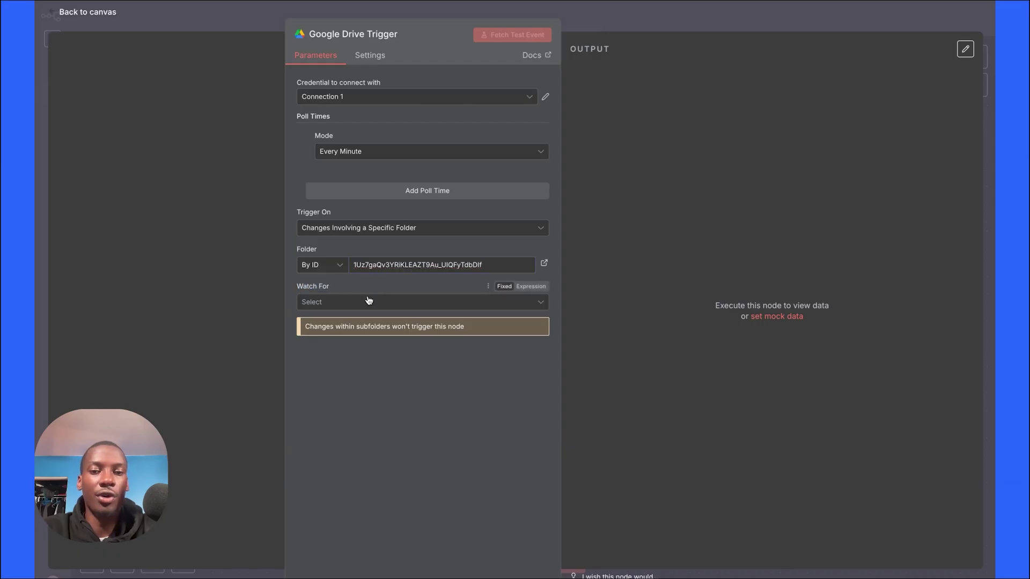
pyautogui.click(368, 301)
pyautogui.click(358, 333)
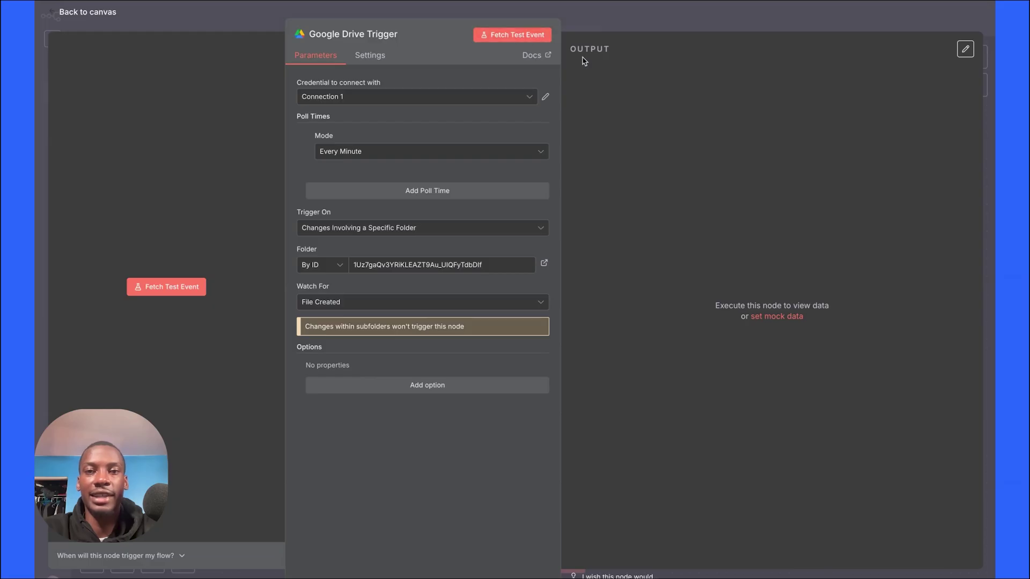
# Fetch a test event for the Google Drive trigger and examine the file name in its output.
pyautogui.scroll(-2, 730, 163)
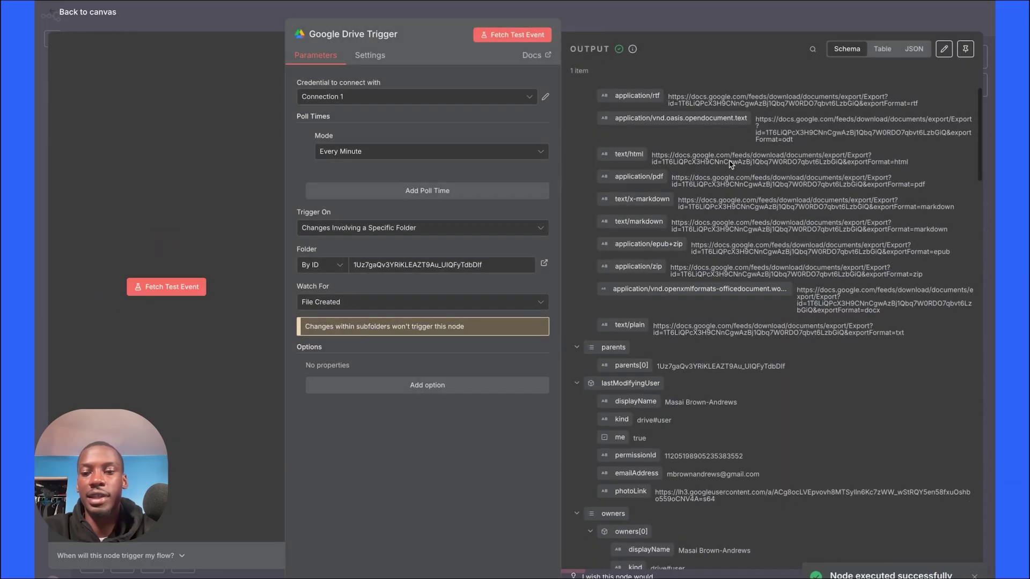
pyautogui.scroll(-10, 731, 164)
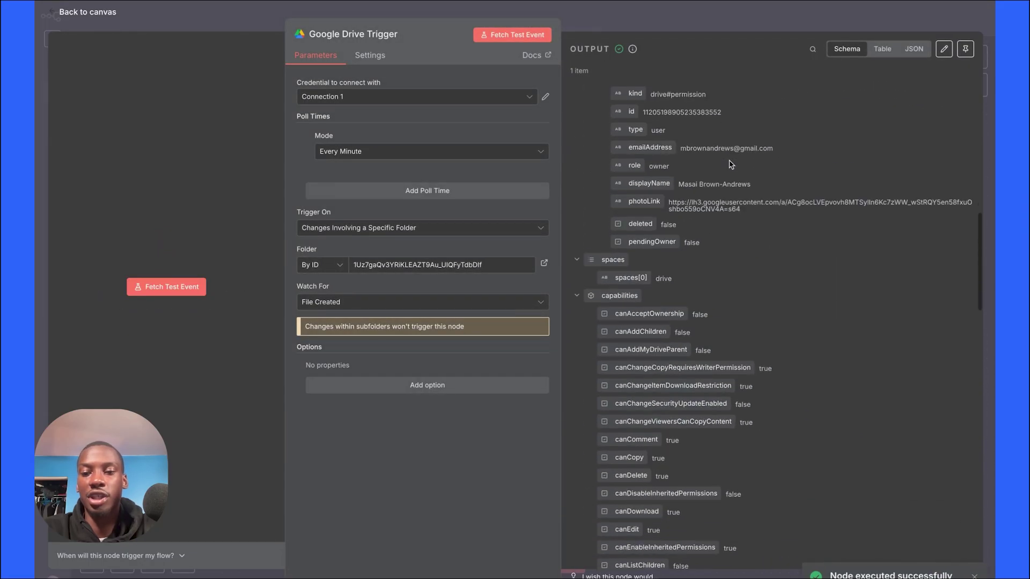
pyautogui.scroll(-10, 730, 164)
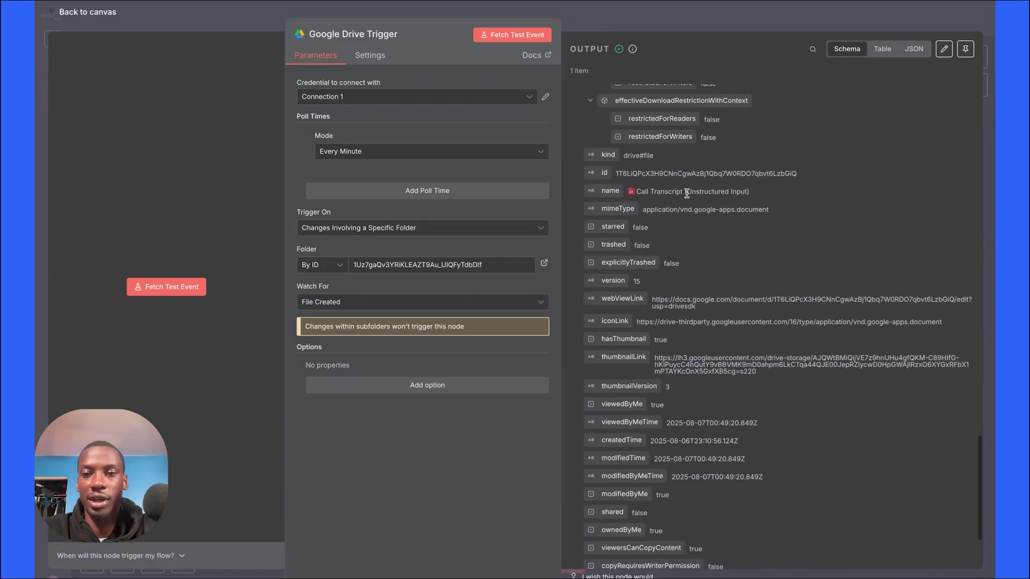
pyautogui.moveTo(751, 194); pyautogui.dragTo(628, 192)
pyautogui.press('Escape')
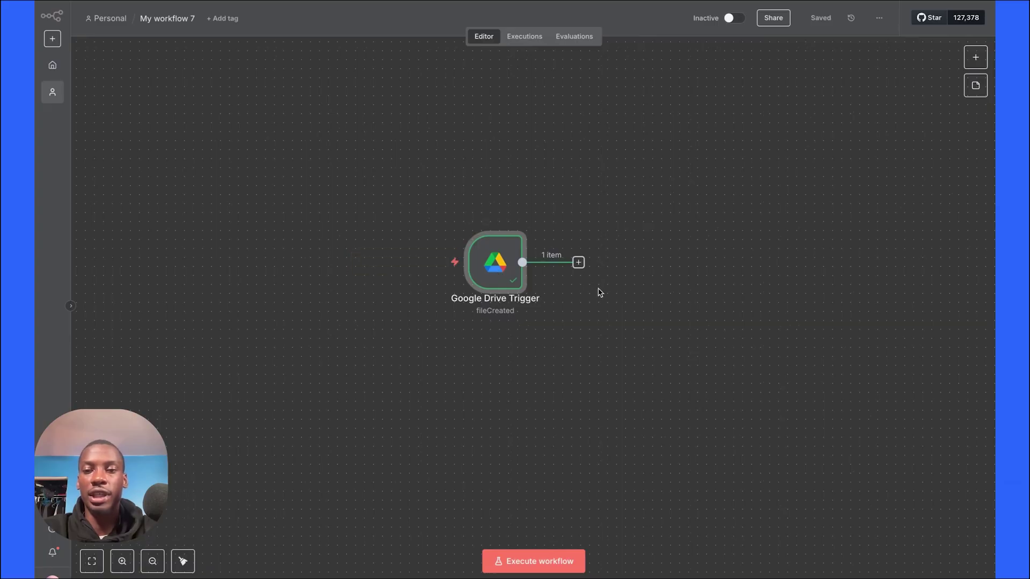
# Add a Google Drive Download file node after the trigger.
pyautogui.click(578, 262)
pyautogui.write('drive')
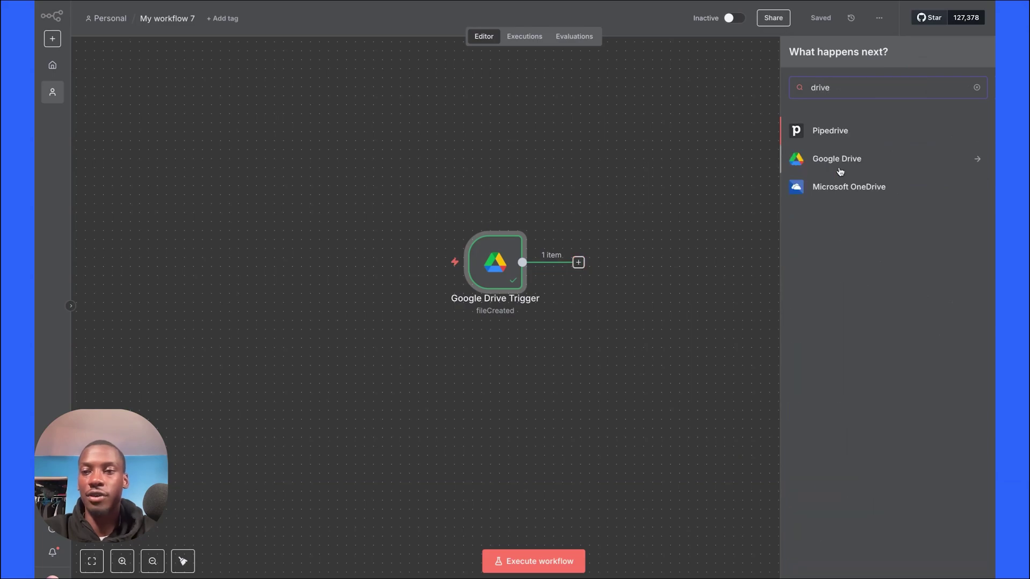
pyautogui.click(841, 162)
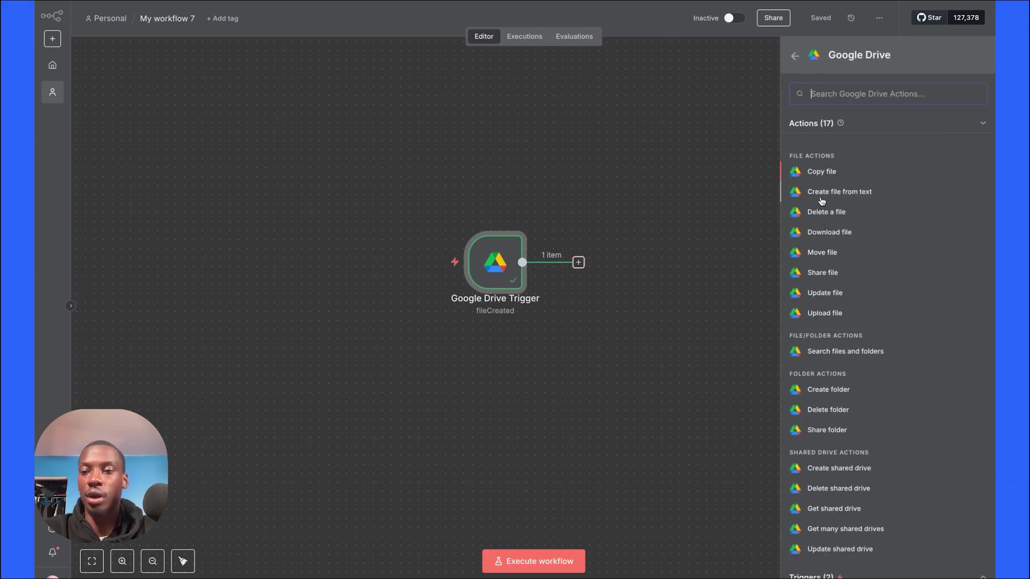
pyautogui.click(830, 232)
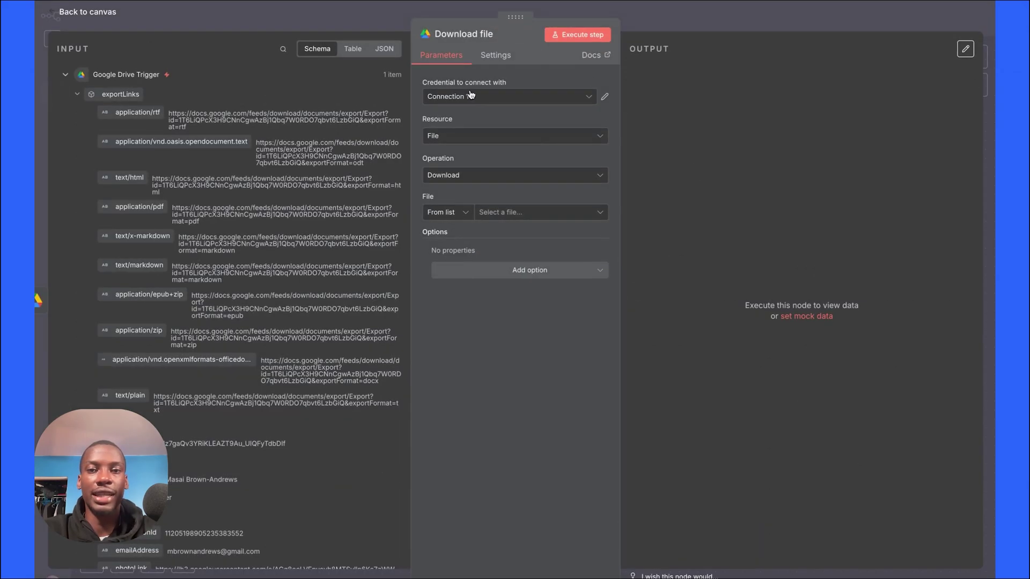
# Have the Download file node select its file By ID, mapping in the id field from the trigger's output.
pyautogui.click(465, 215)
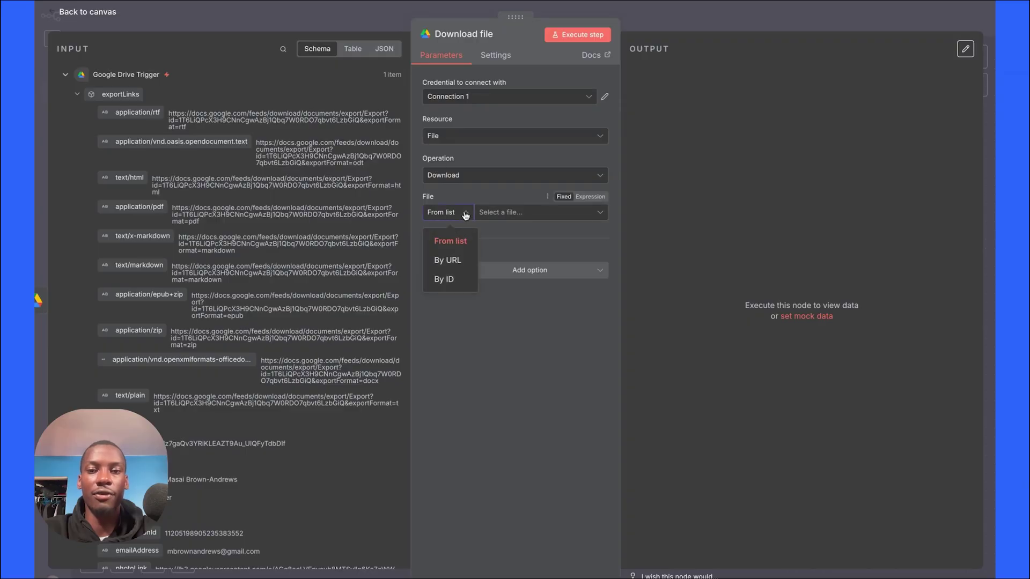
pyautogui.click(458, 281)
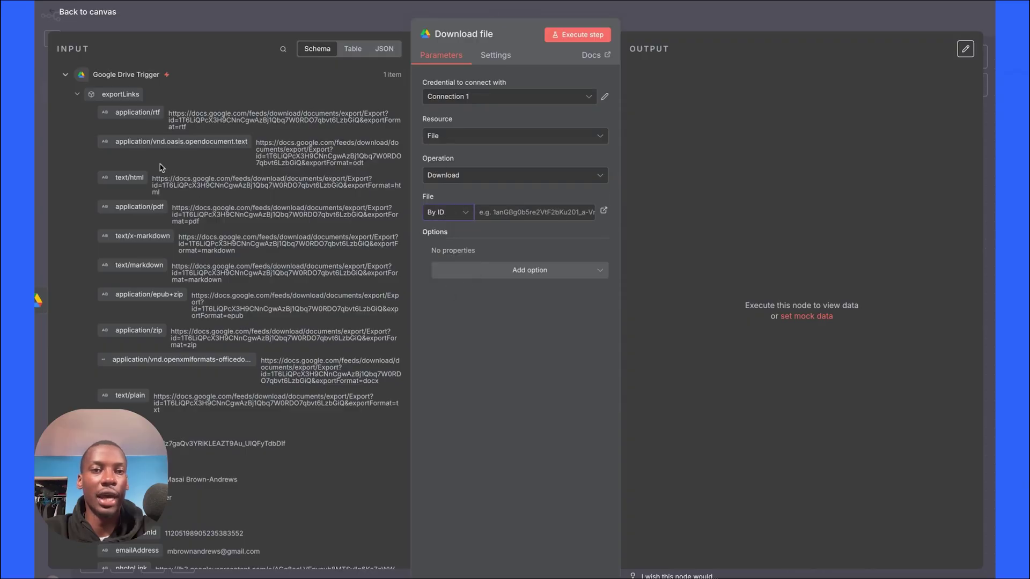
pyautogui.scroll(-1, 189, 157)
pyautogui.scroll(1, 189, 156)
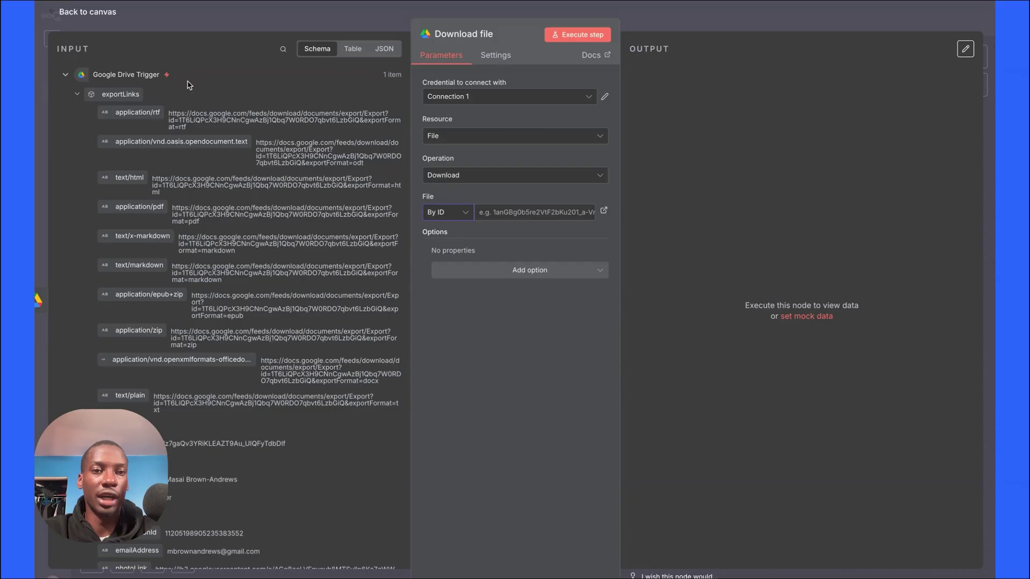
pyautogui.scroll(-15, 170, 155)
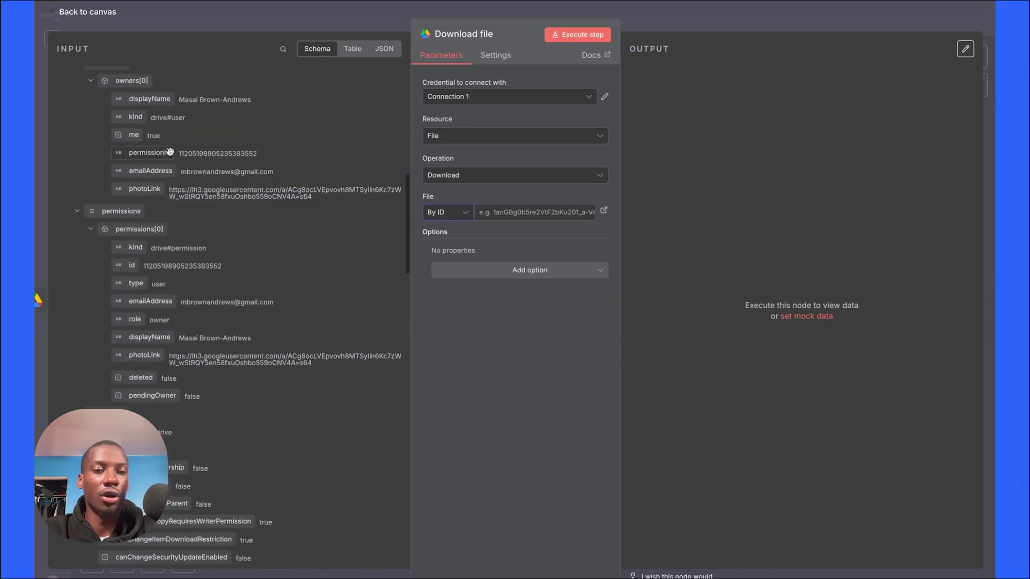
pyautogui.scroll(-15, 170, 156)
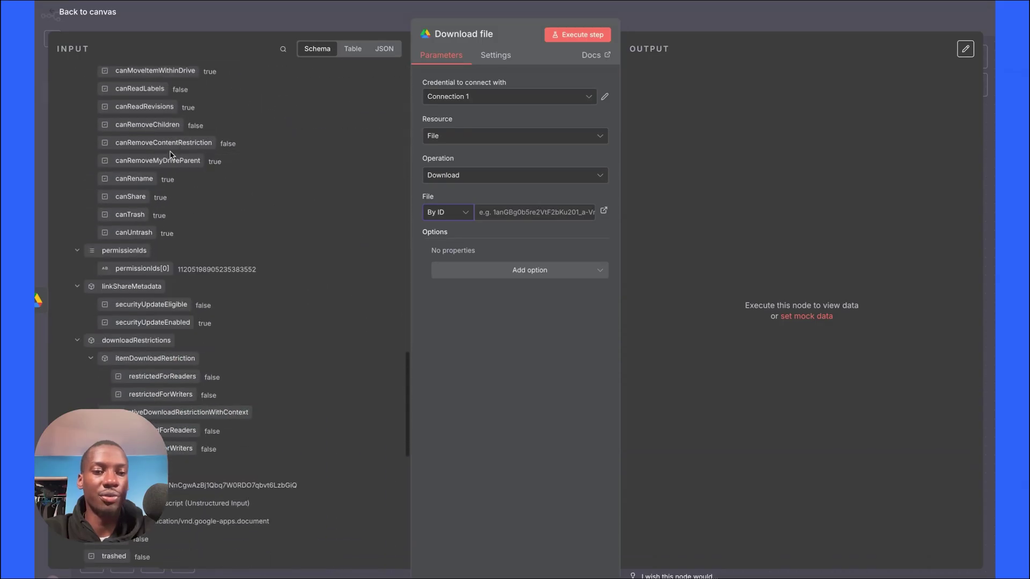
pyautogui.scroll(-2, 170, 156)
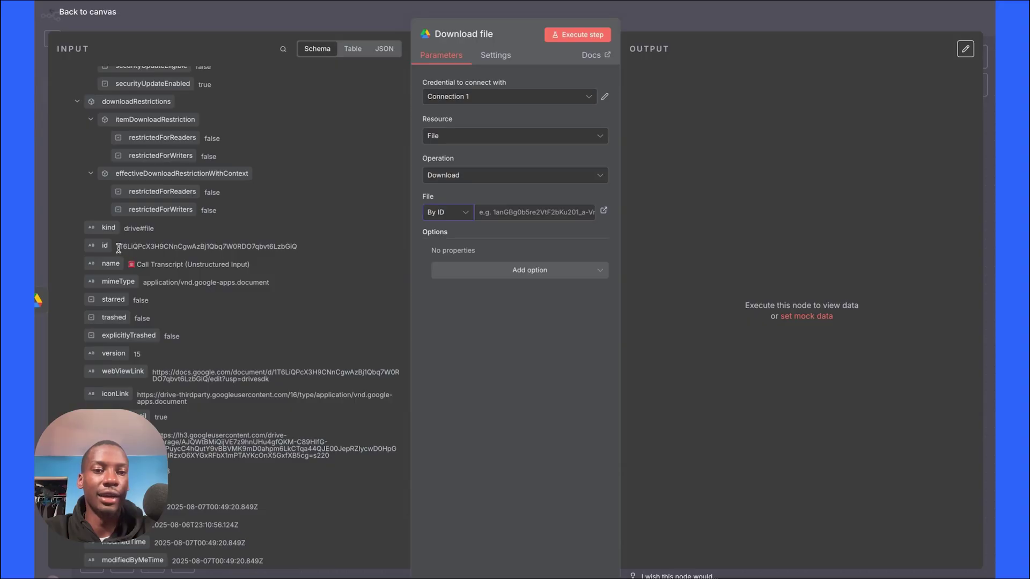
pyautogui.moveTo(119, 248); pyautogui.dragTo(311, 253)
pyautogui.click(294, 255)
pyautogui.moveTo(127, 264); pyautogui.dragTo(255, 266)
pyautogui.click(255, 266)
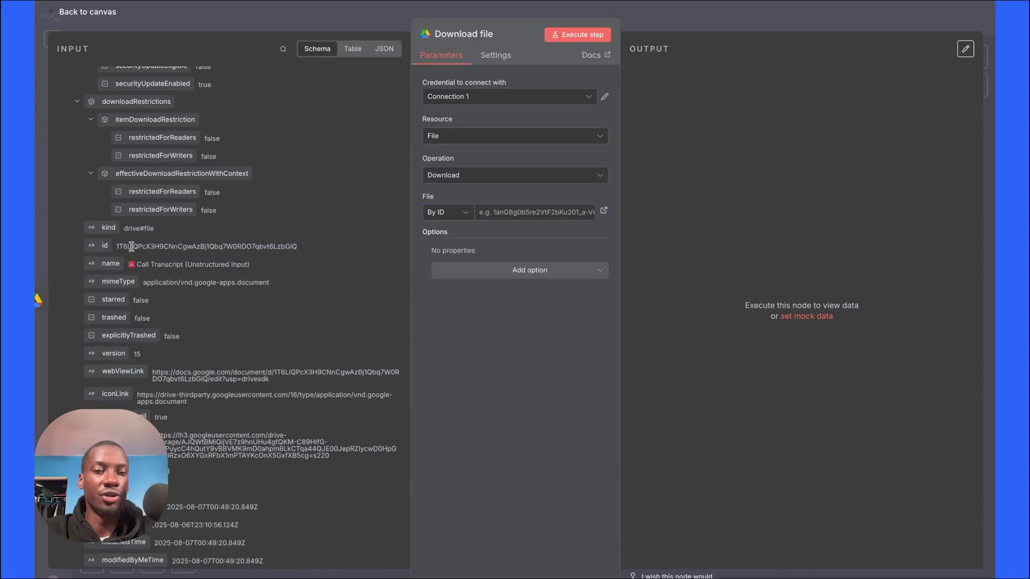
pyautogui.moveTo(117, 248); pyautogui.dragTo(313, 248)
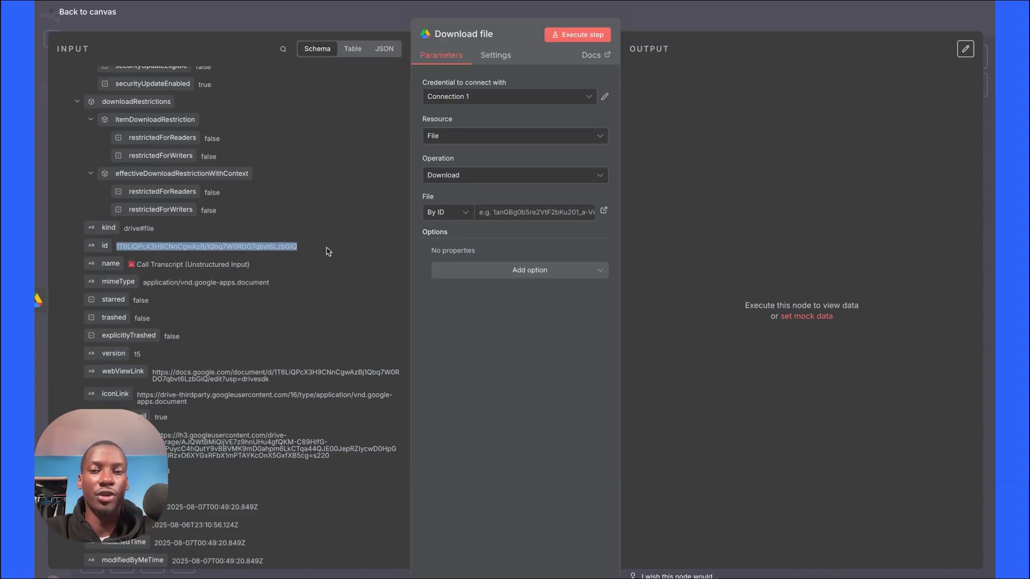
pyautogui.click(329, 252)
pyautogui.moveTo(105, 246); pyautogui.dragTo(538, 213)
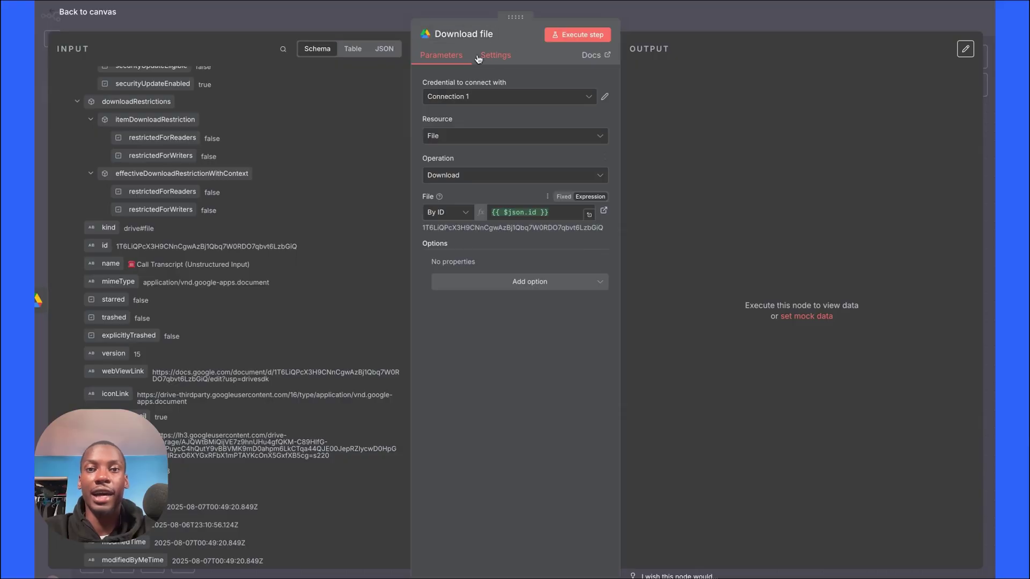
# Execute the Download file node, check the file name in its output, and return to the canvas.
pyautogui.click(566, 38)
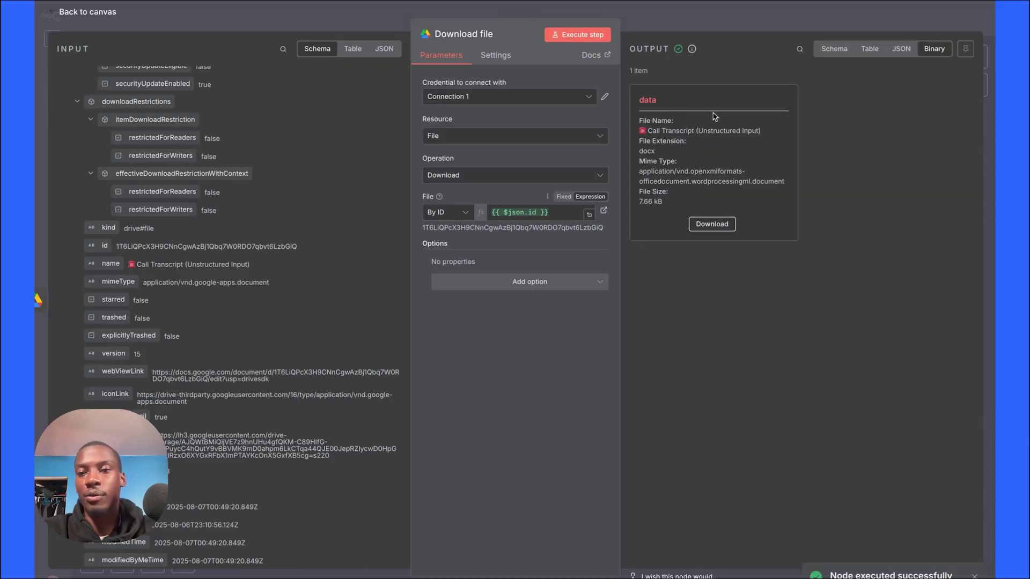
pyautogui.moveTo(765, 131); pyautogui.dragTo(647, 131)
pyautogui.click(641, 139)
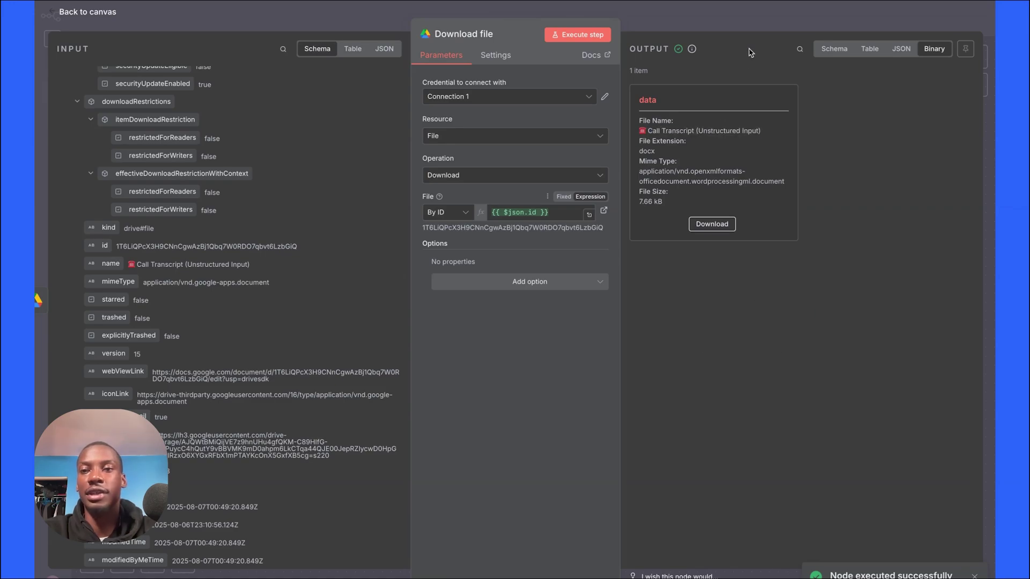
pyautogui.click(754, 30)
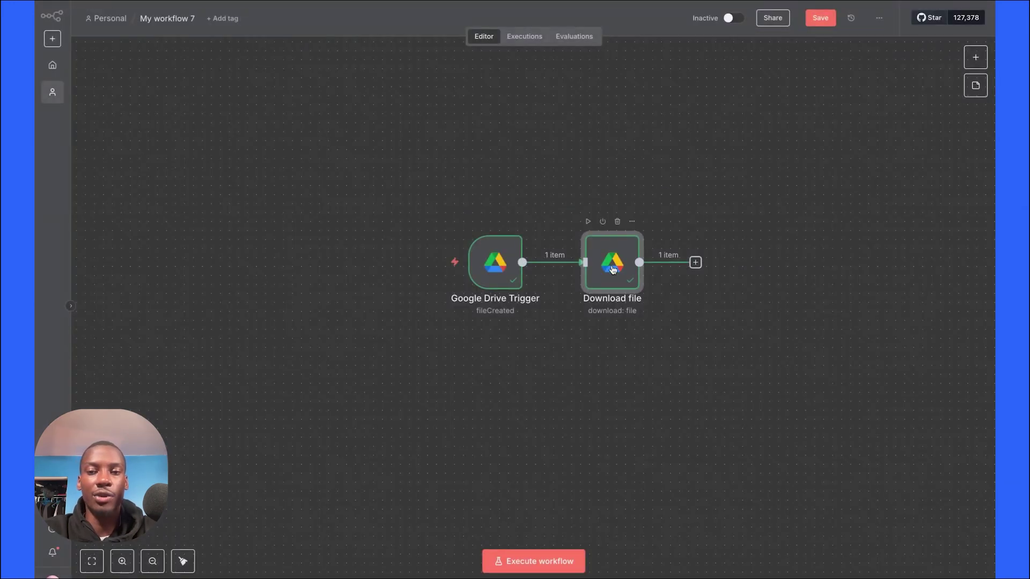
# Add an Extract from File node with the Extract from PDF action after Download file.
pyautogui.hscroll(3, 609, 338)
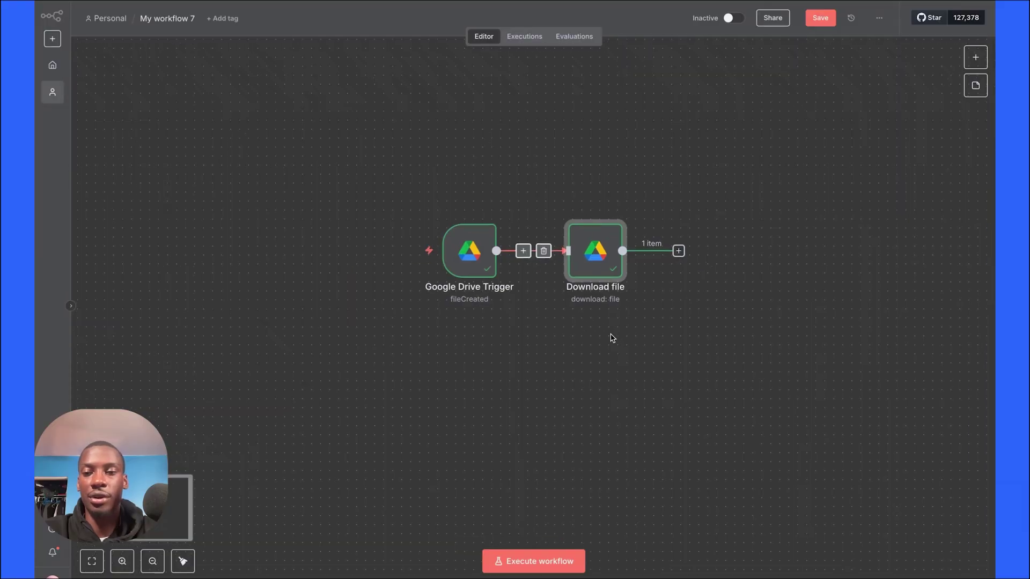
pyautogui.scroll(1, 612, 338)
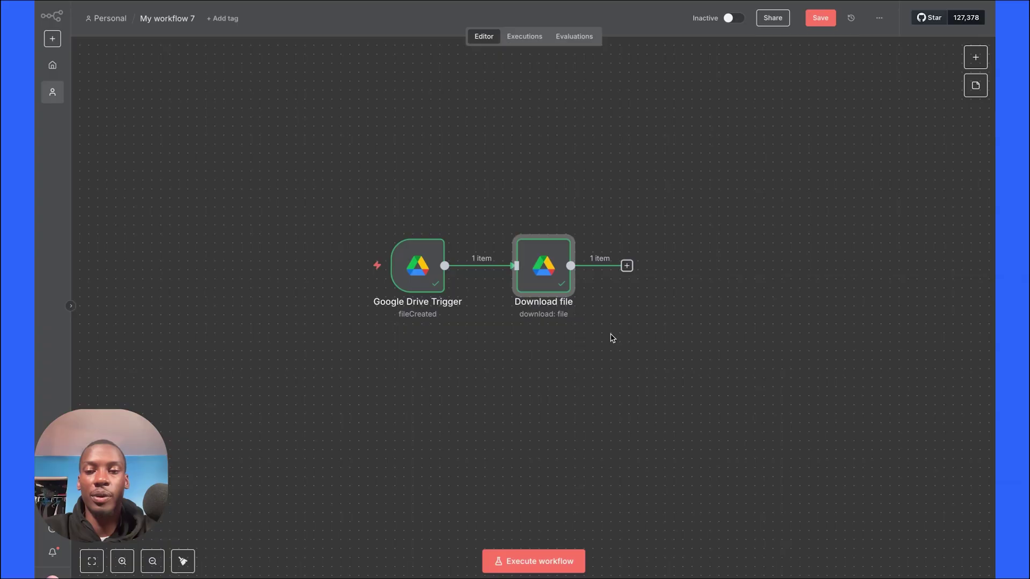
pyautogui.hscroll(2, 612, 338)
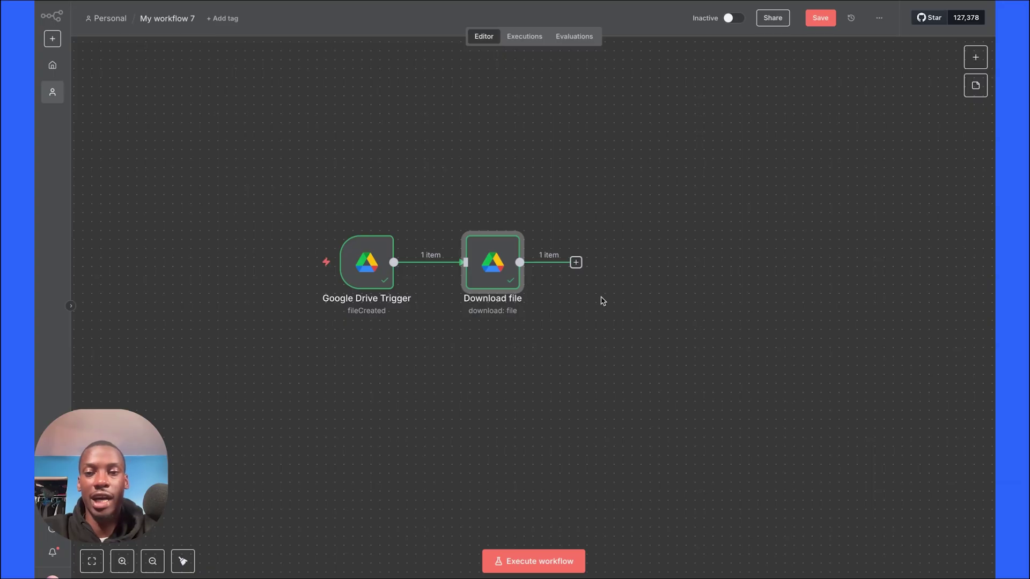
pyautogui.click(576, 263)
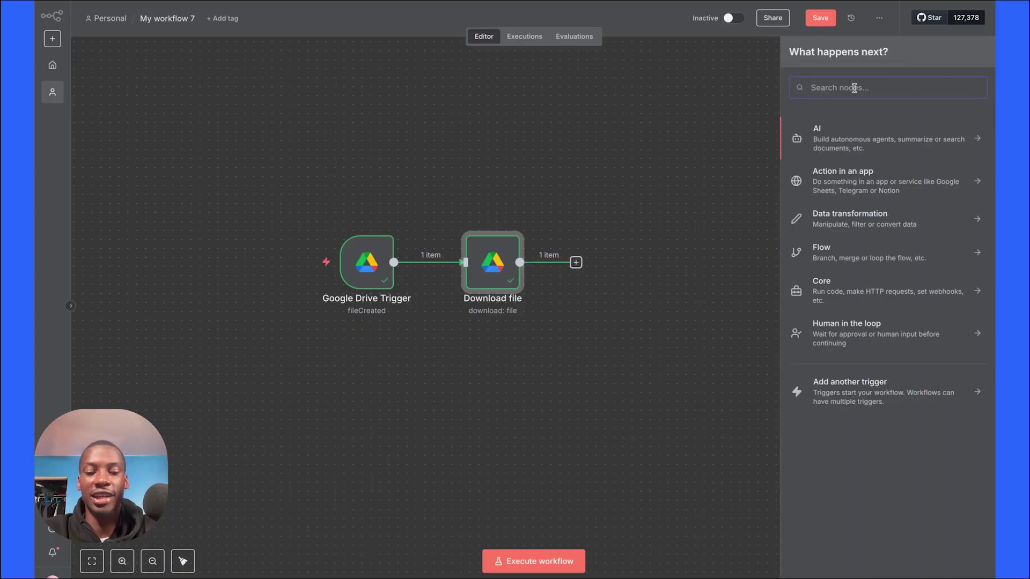
pyautogui.write('extrac')
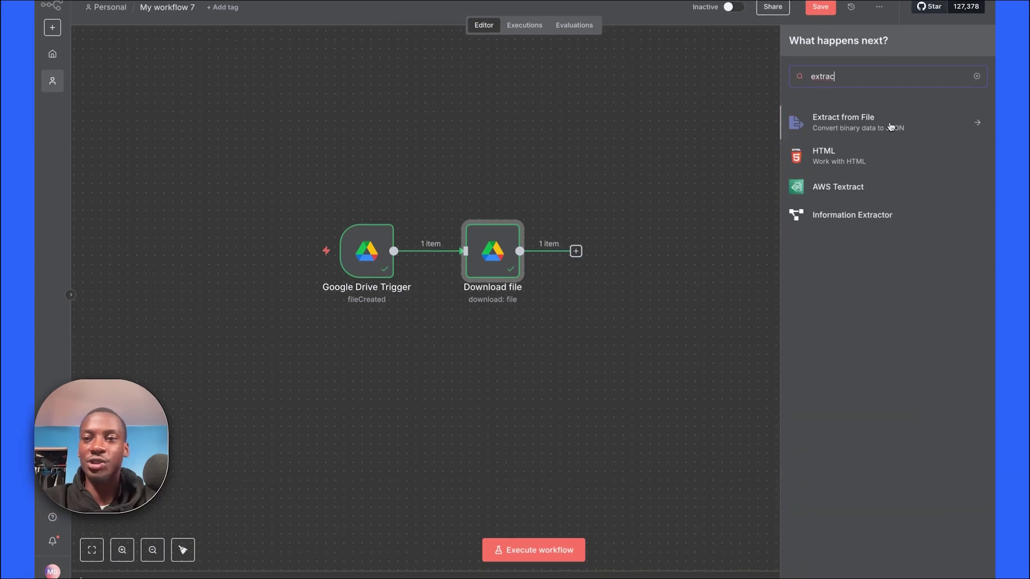
pyautogui.click(851, 128)
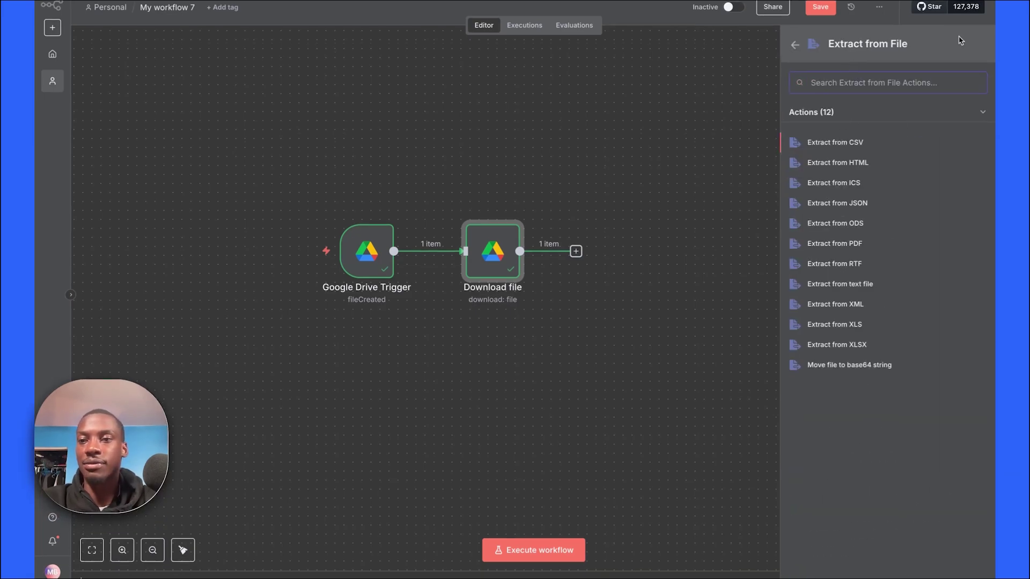
pyautogui.click(842, 244)
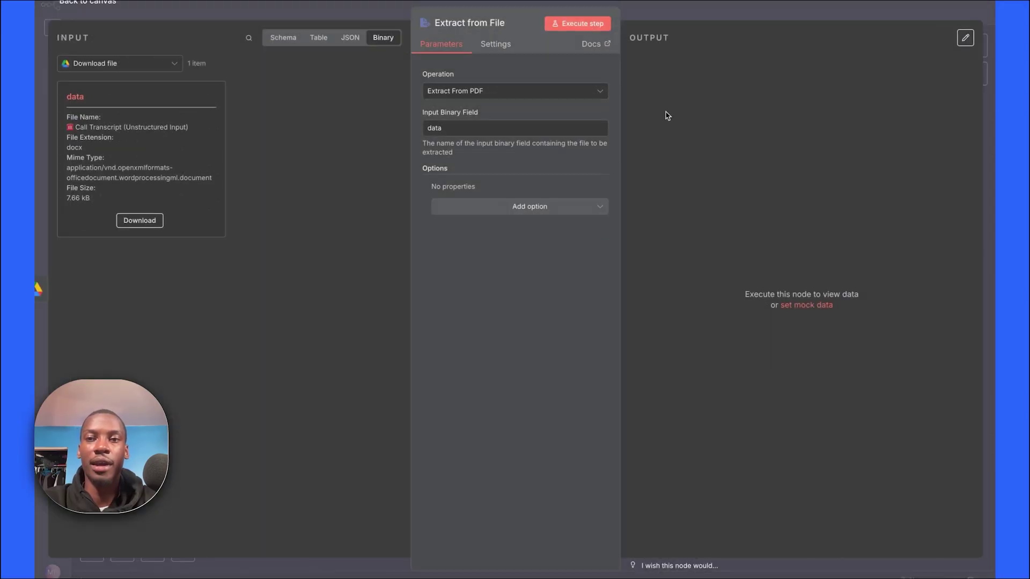
pyautogui.click(670, 18)
pyautogui.moveTo(610, 267); pyautogui.dragTo(619, 267)
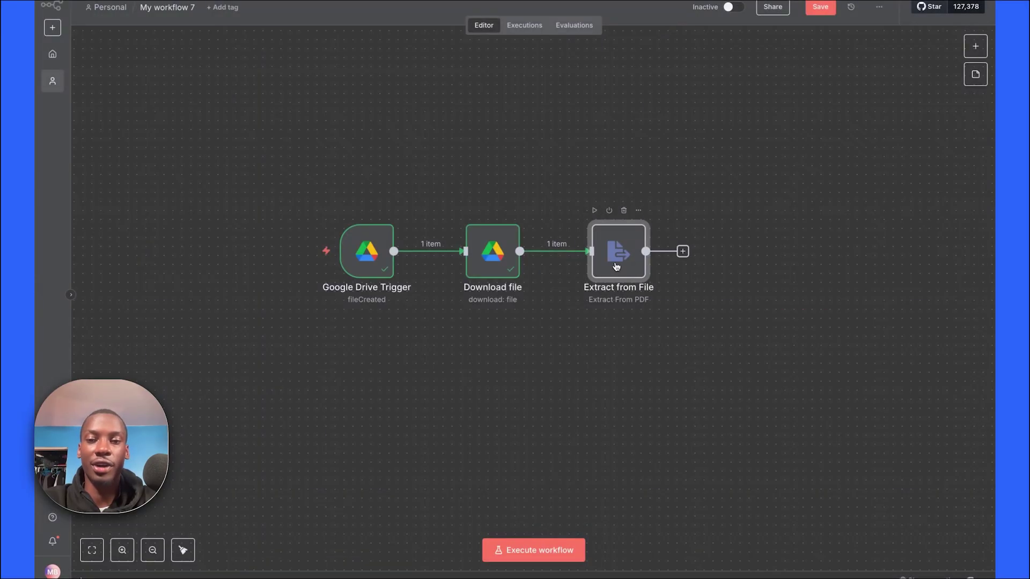
# Add a Google File Conversion option to the Download file node that converts Google Docs to PDF.
pyautogui.doubleClick(496, 263)
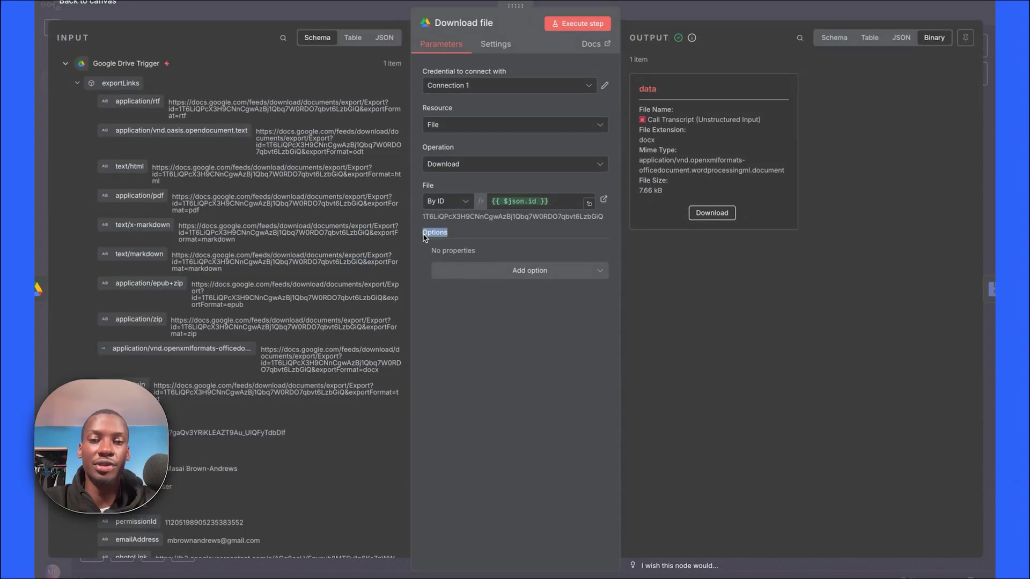
pyautogui.click(508, 273)
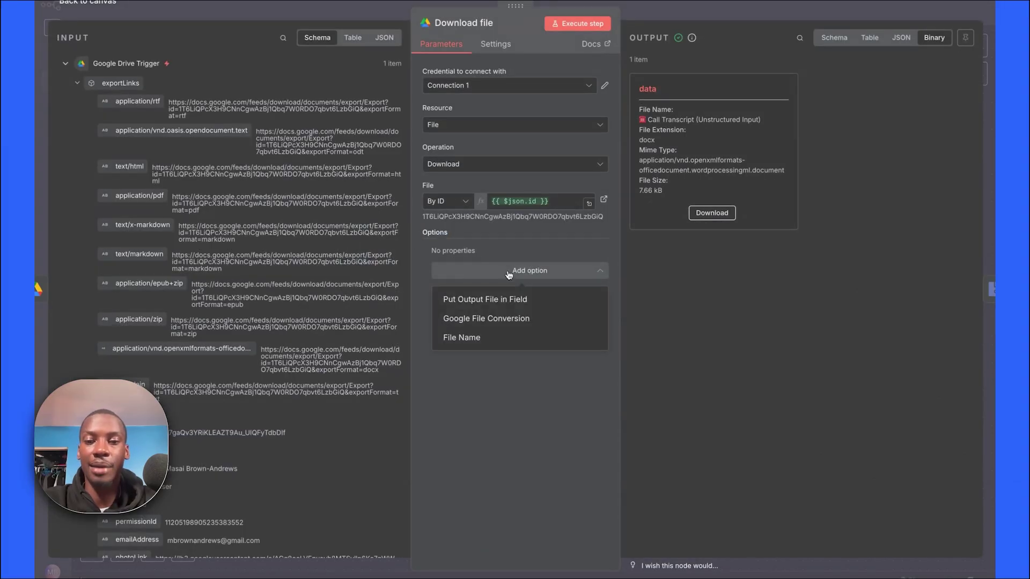
pyautogui.click(483, 320)
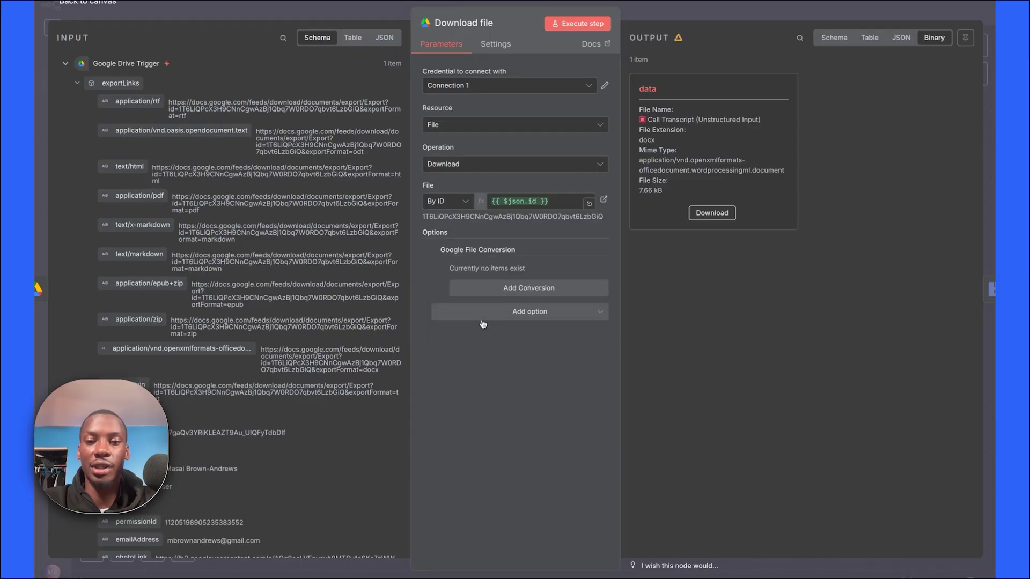
pyautogui.click(517, 289)
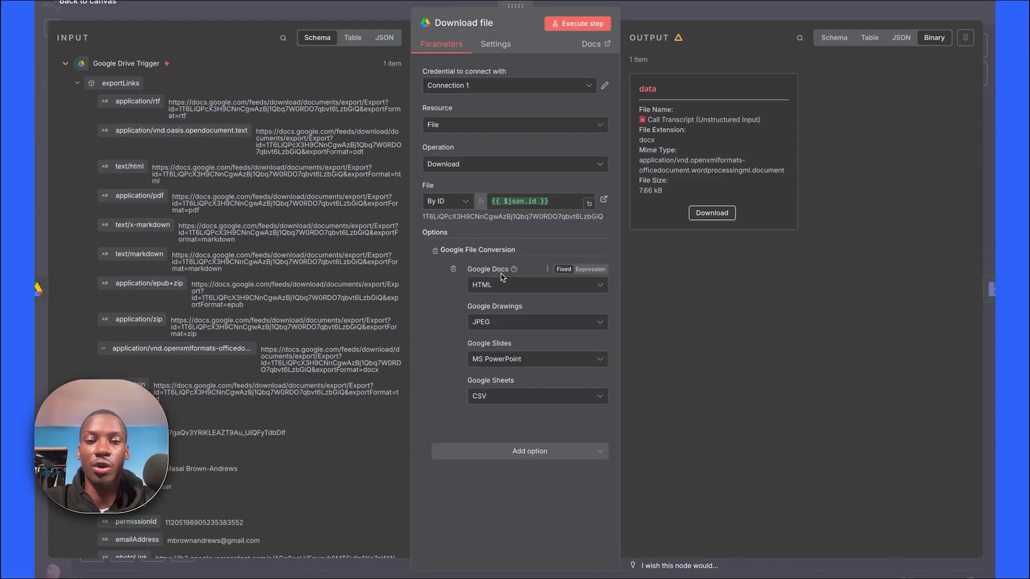
pyautogui.moveTo(467, 270); pyautogui.dragTo(508, 275)
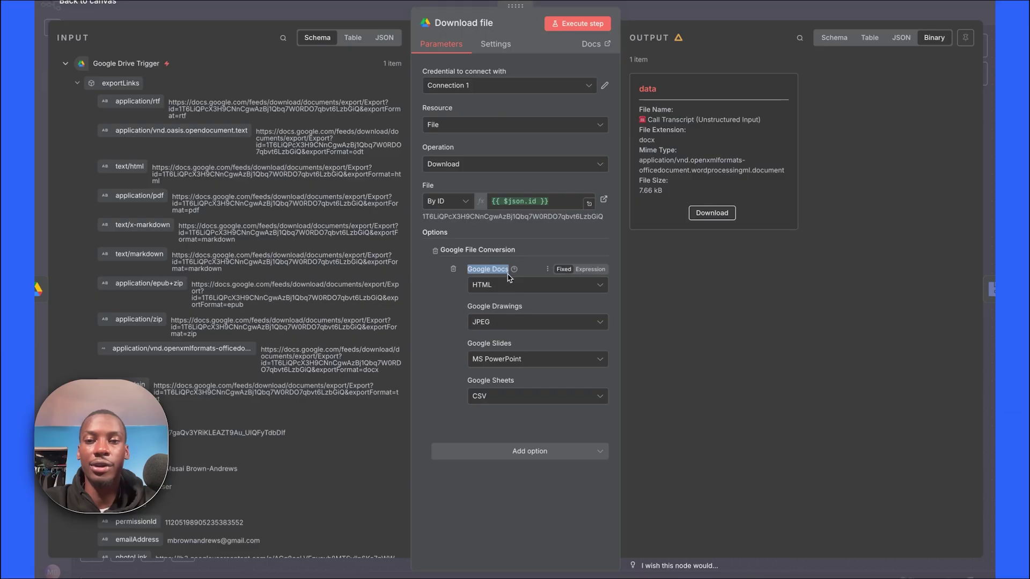
pyautogui.click(510, 290)
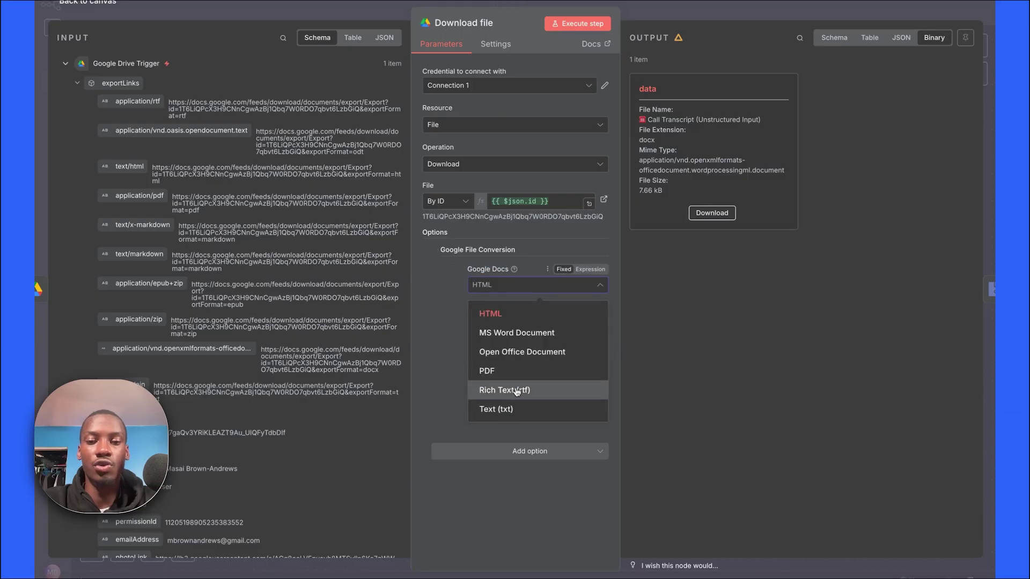
pyautogui.click(523, 370)
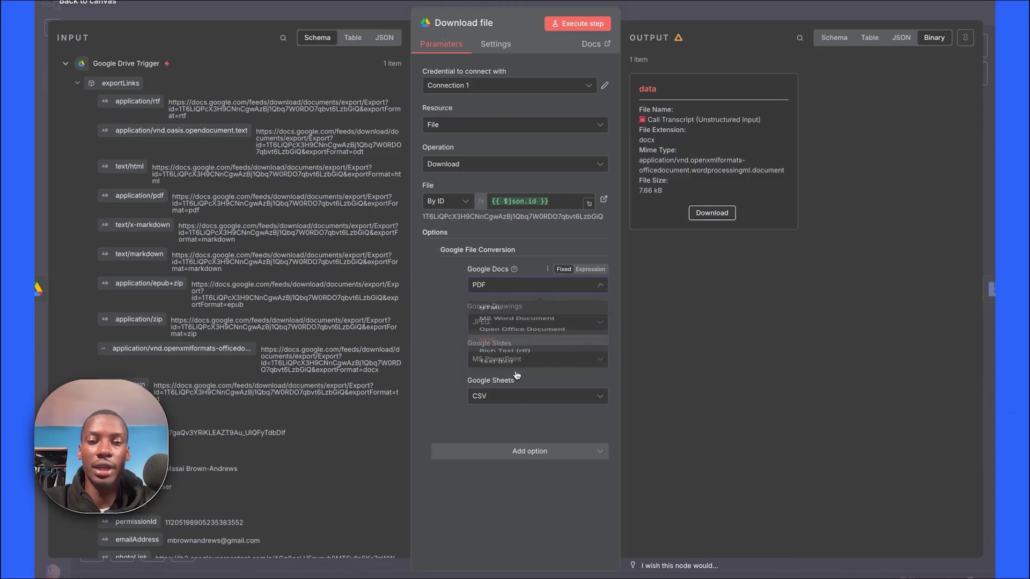
# Re-run the Download file node, check the file extension of its output, and return to the canvas.
pyautogui.click(584, 25)
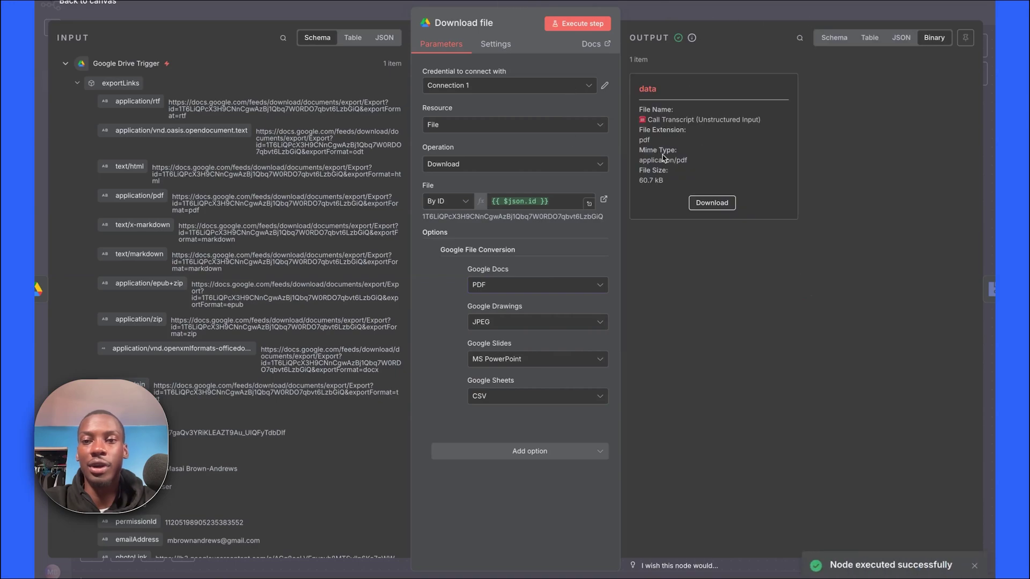
pyautogui.moveTo(650, 140); pyautogui.dragTo(639, 143)
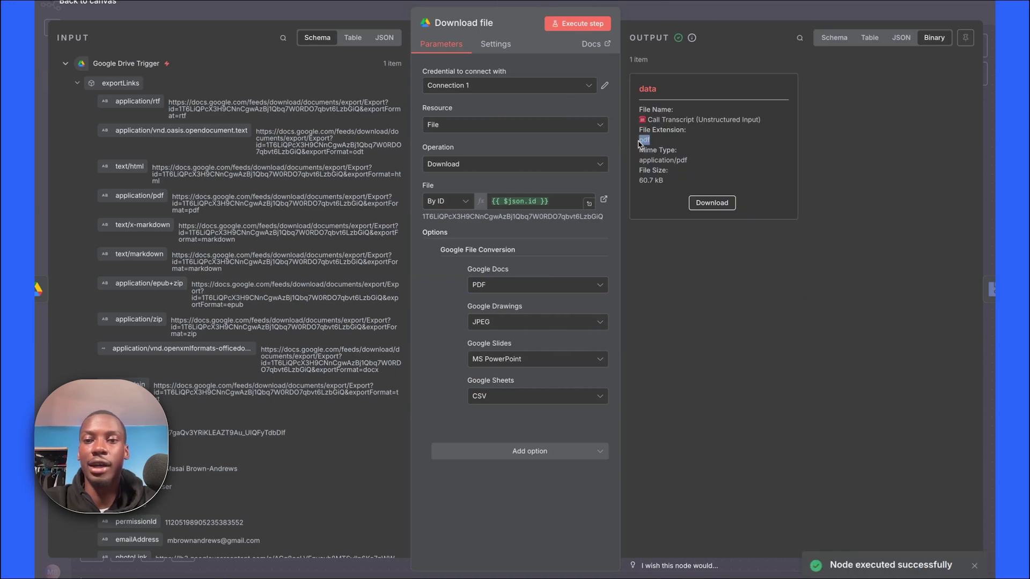
pyautogui.click(672, 149)
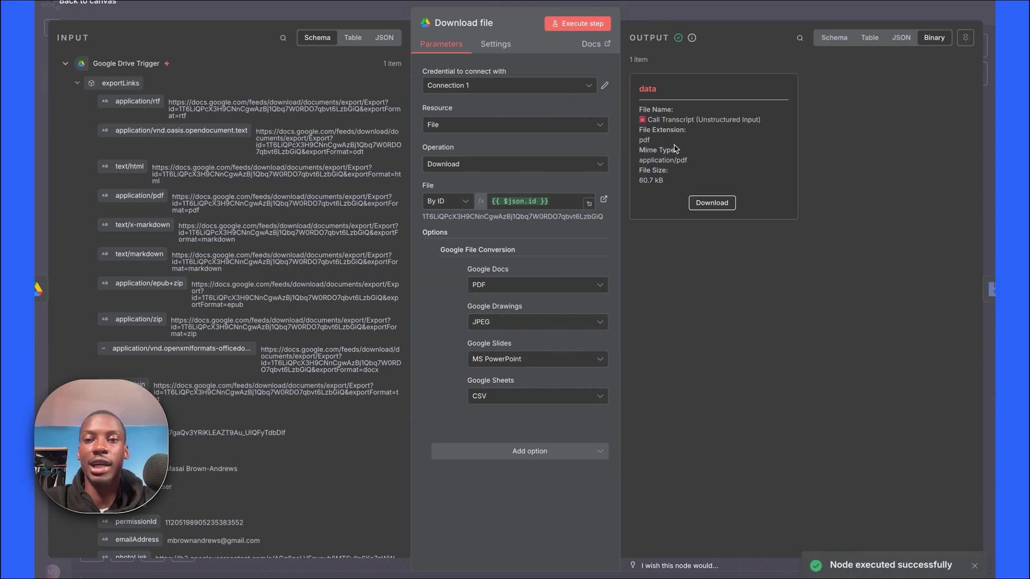
pyautogui.click(726, 17)
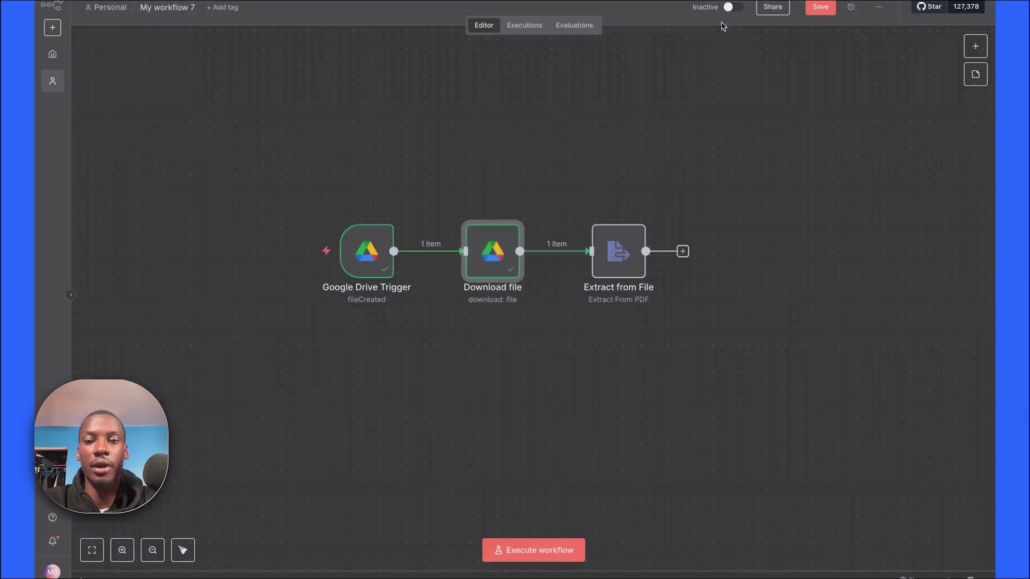
# Execute the Extract from File node, examine the extracted transcript text, and return to the canvas.
pyautogui.doubleClick(616, 271)
pyautogui.click(582, 24)
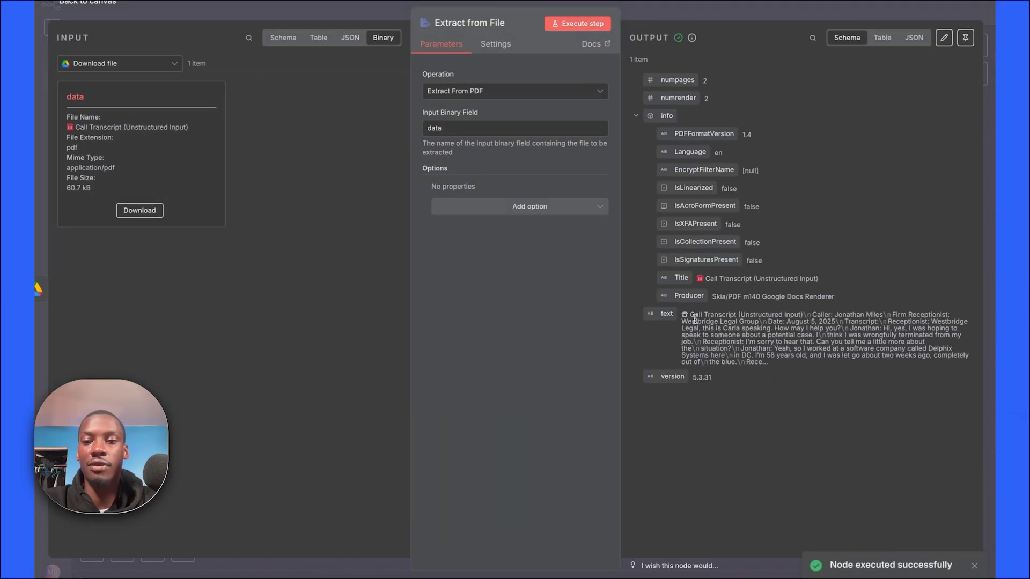
pyautogui.moveTo(683, 315); pyautogui.dragTo(787, 365)
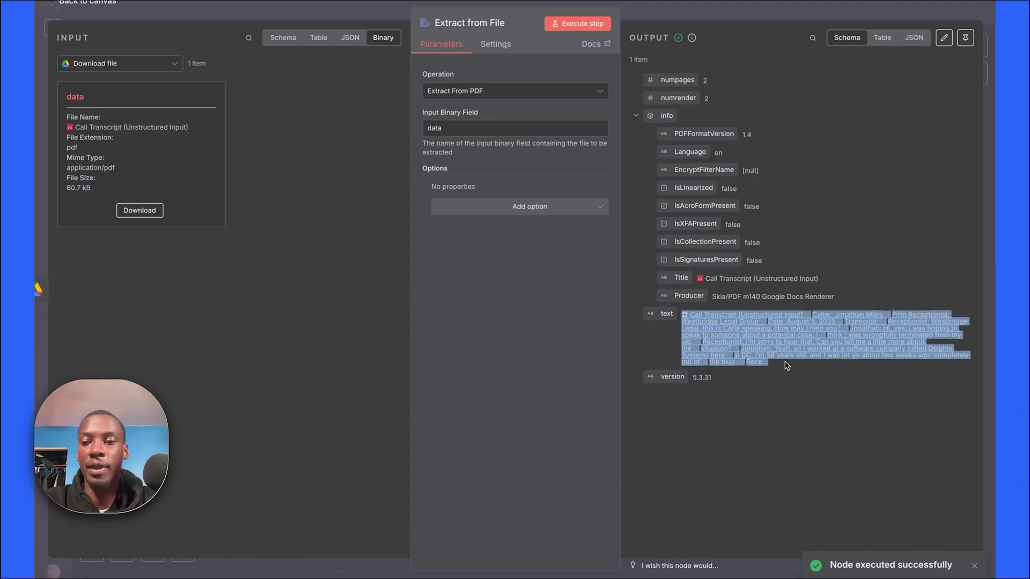
pyautogui.click(787, 366)
pyautogui.click(738, 23)
pyautogui.scroll(4, 669, 133)
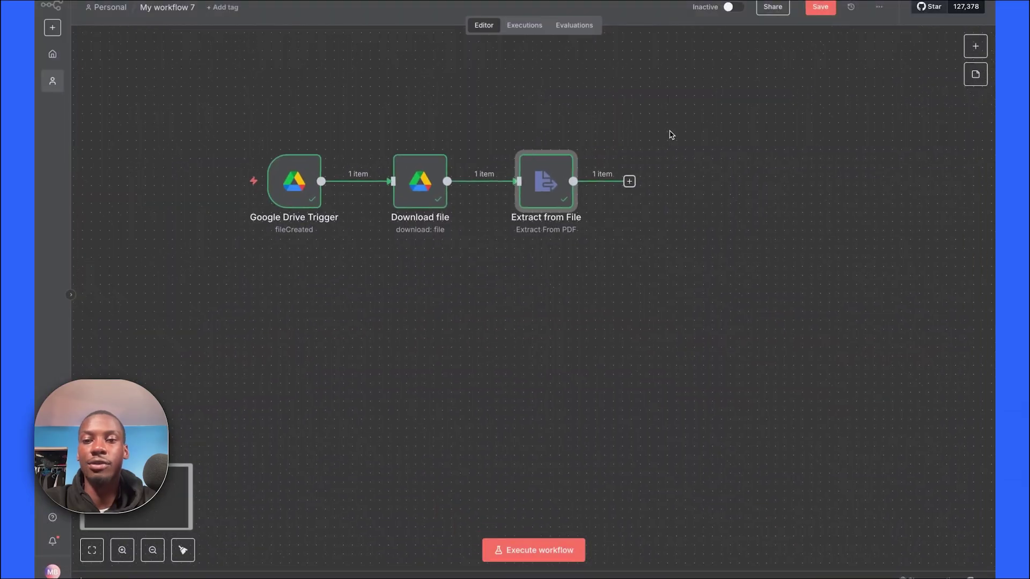
pyautogui.scroll(1, 670, 134)
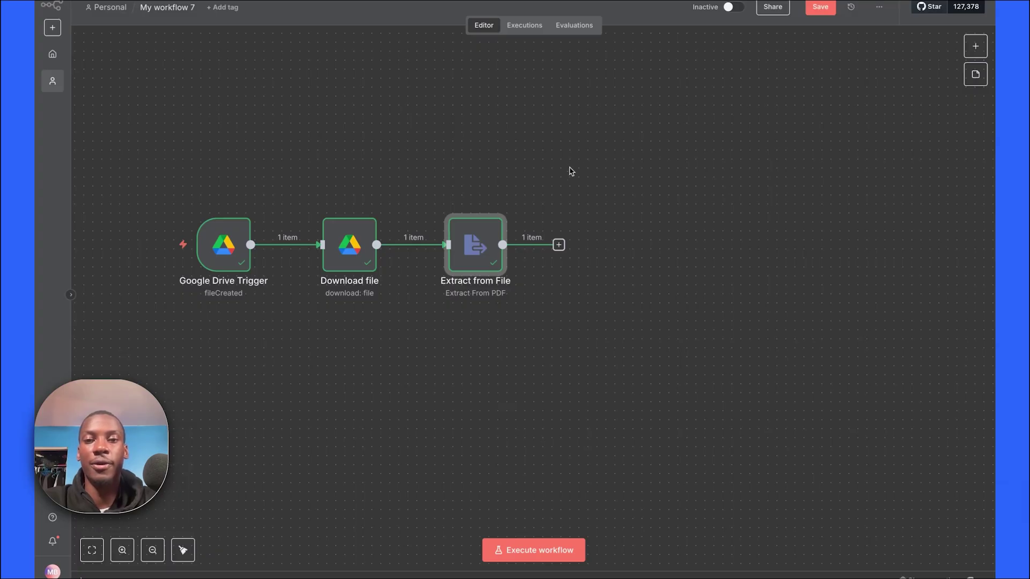
# Add a Basic LLM Chain node after Extract from File.
pyautogui.click(558, 245)
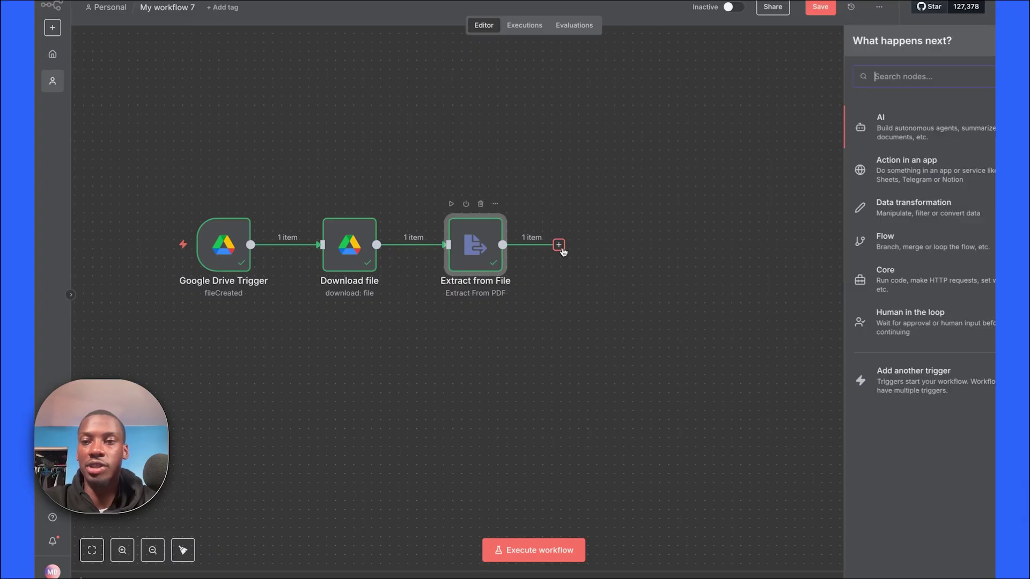
pyautogui.write('ll')
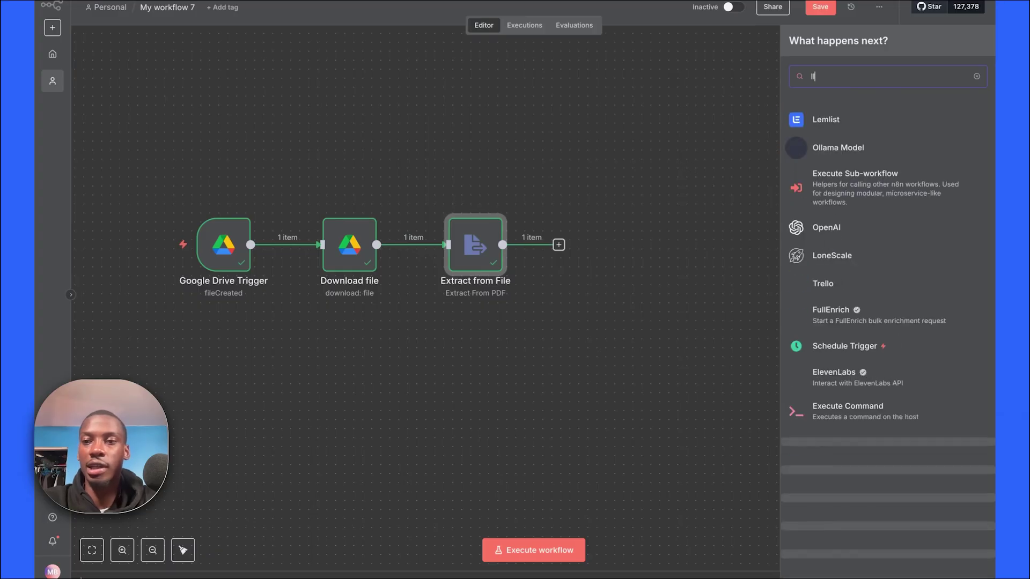
pyautogui.write('m chain')
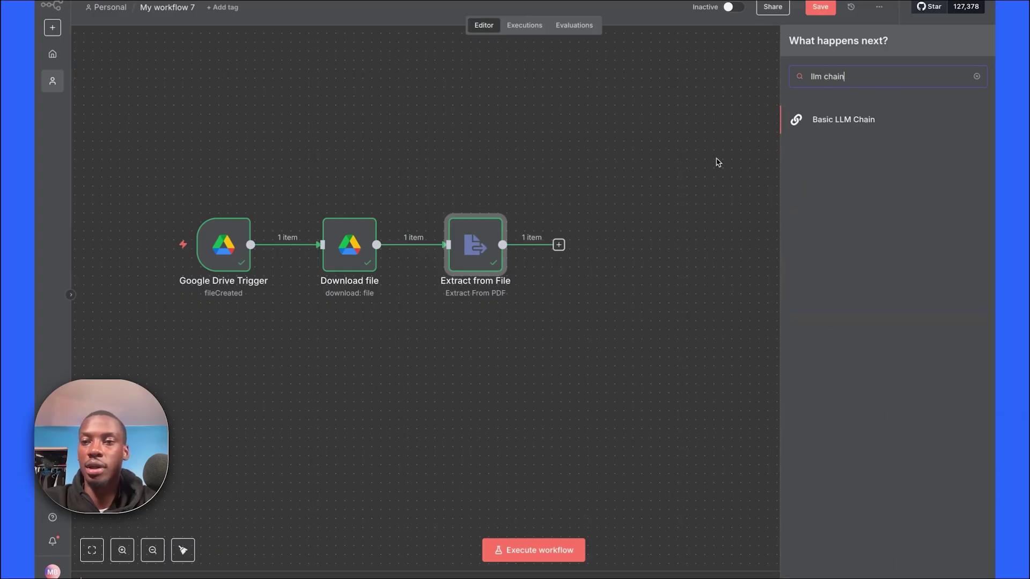
pyautogui.click(845, 121)
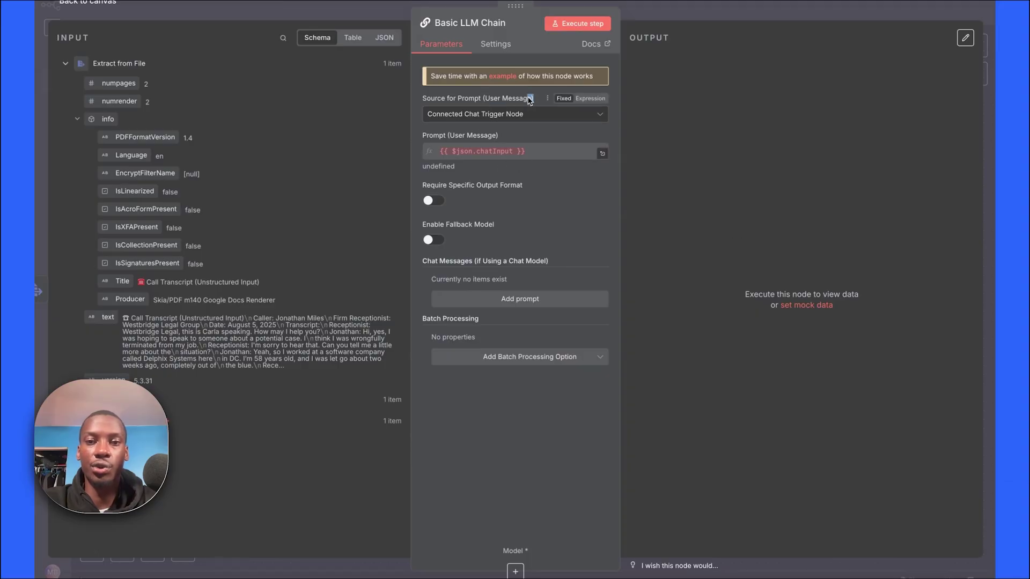
# Set the prompt source to Define below, map the extracted text as {{ $json.text }}, and require a specific output format.
pyautogui.moveTo(534, 100); pyautogui.dragTo(420, 101)
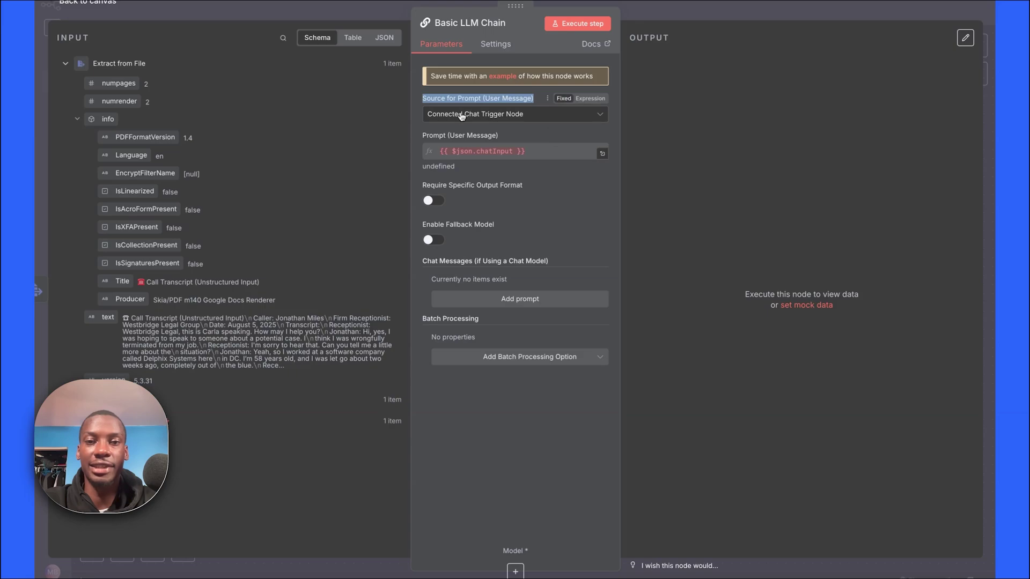
pyautogui.click(503, 120)
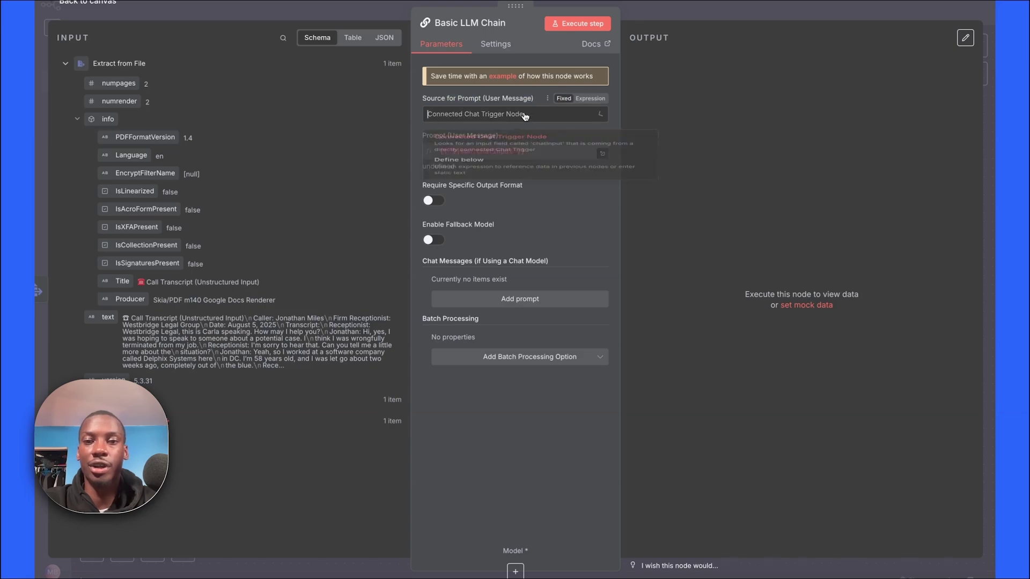
pyautogui.click(538, 186)
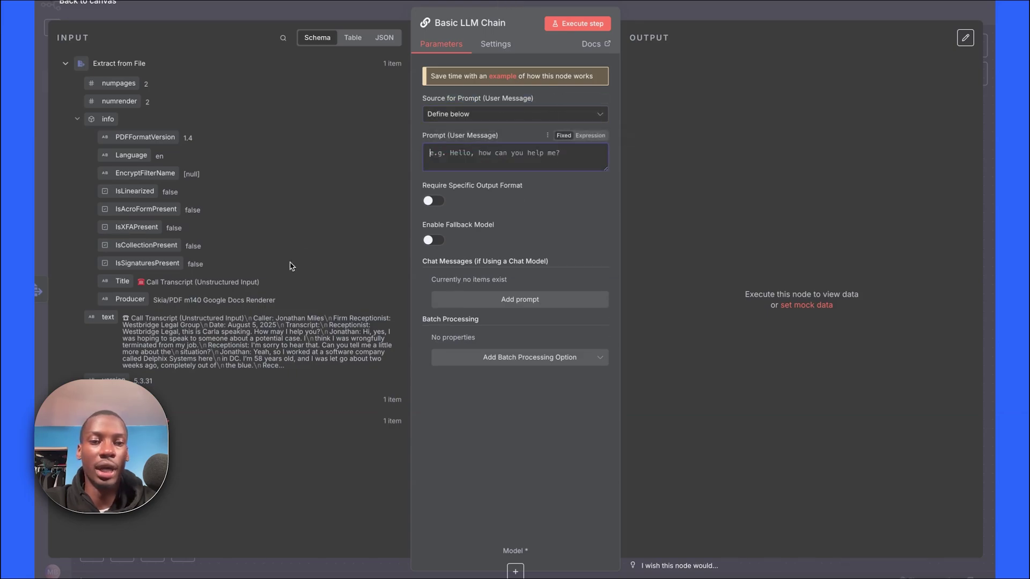
pyautogui.moveTo(112, 317); pyautogui.dragTo(443, 160)
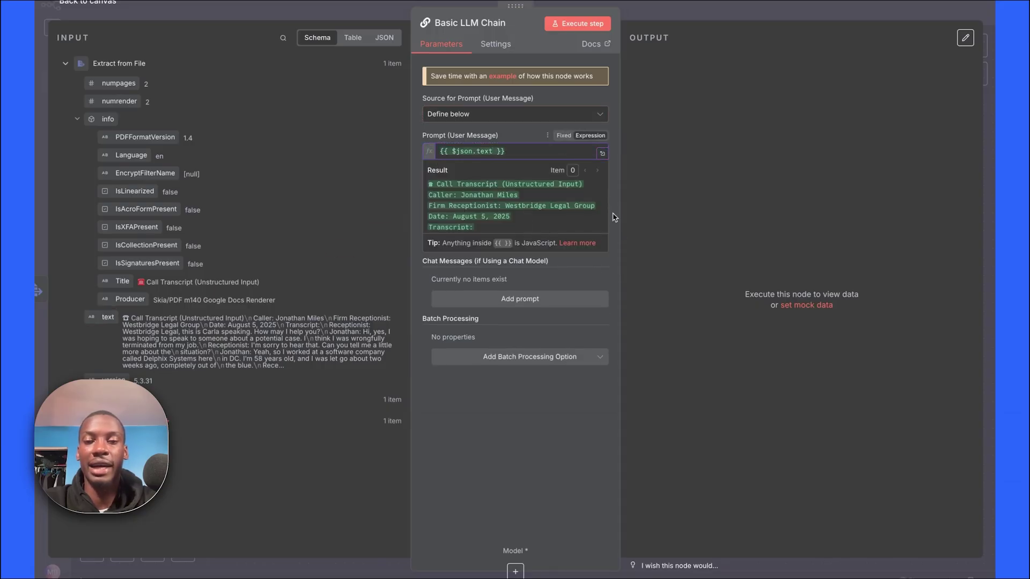
pyautogui.click(614, 216)
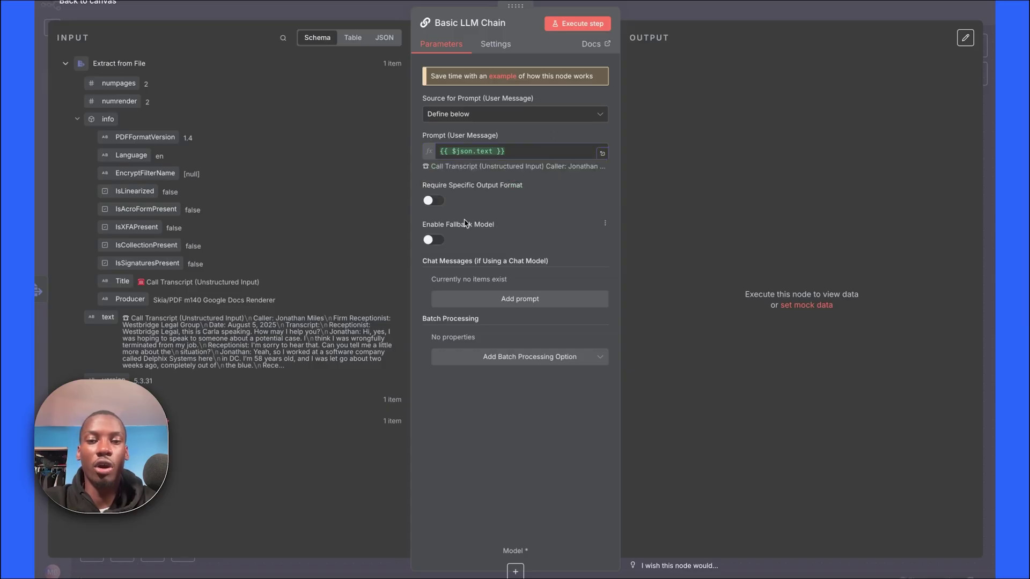
pyautogui.click(438, 201)
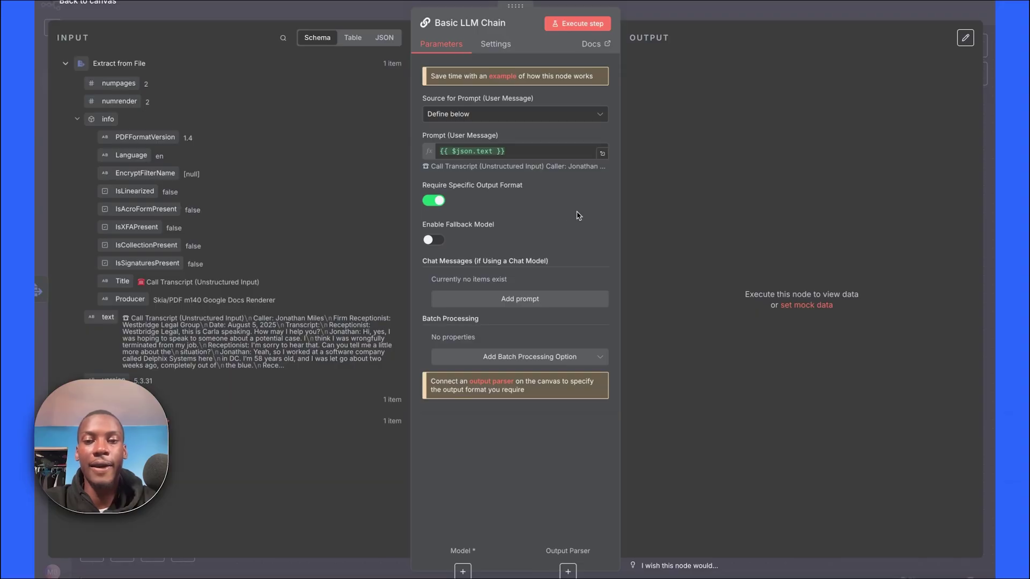
# Add a System message instructing a legal assistant AI to extract retainer agreement fields from the call transcript and return only valid JSON.
pyautogui.click(542, 301)
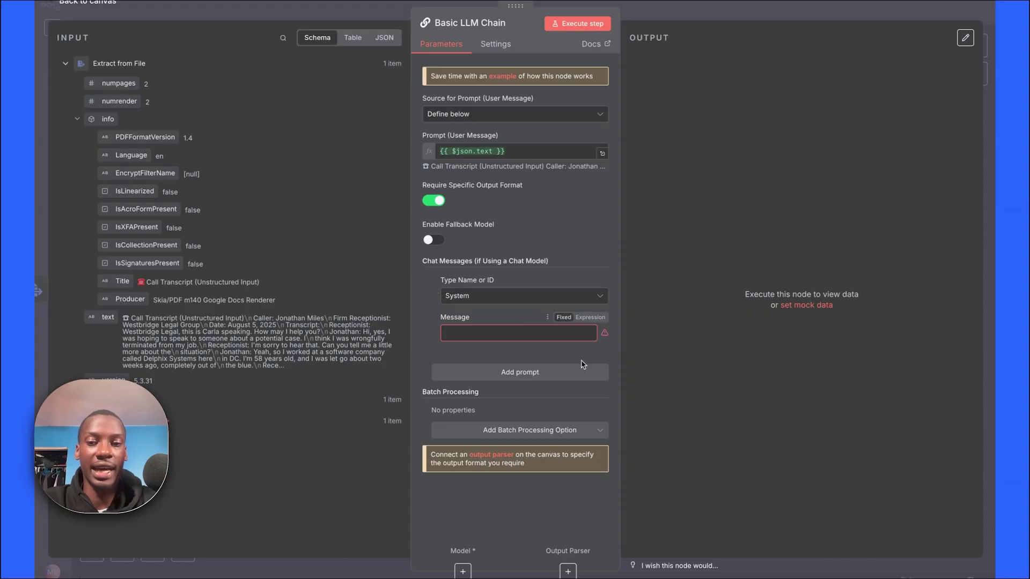
pyautogui.click(593, 339)
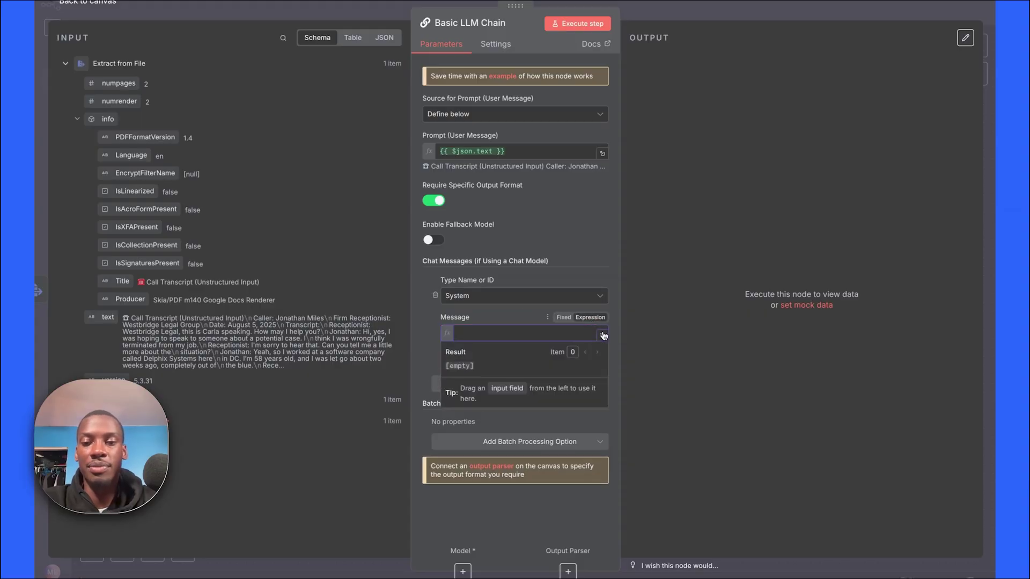
pyautogui.click(604, 334)
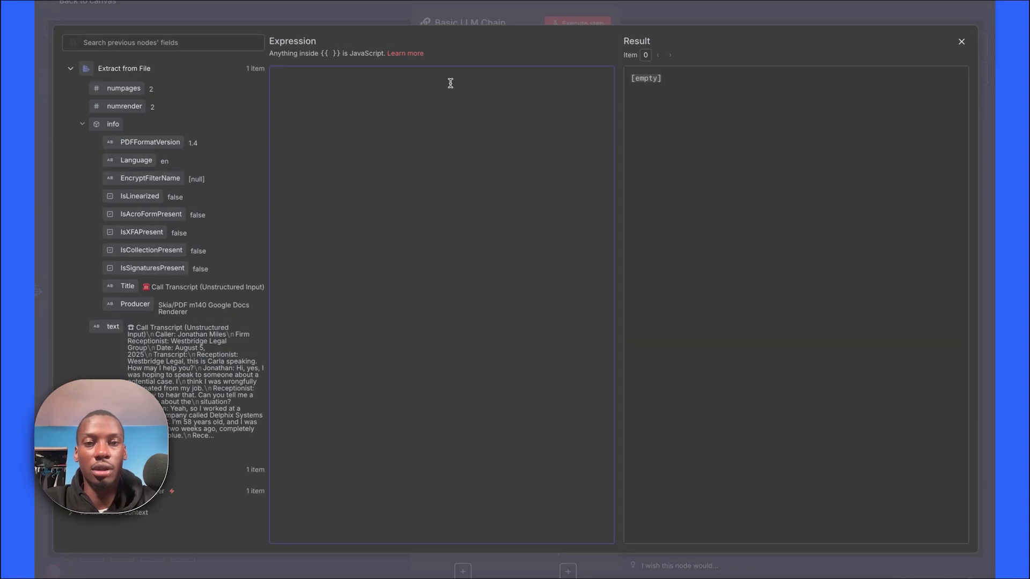
pyautogui.write('You are a legal assistant AI specialized in extracting structured data from client intake call transcripts for law firms.  Your task is to analyze the call transcript provided and extract the necessary details to populate a retainer agreement for a new client matter.  Please return ONLY a valid JSON object containing the following fields:  {   "full_name": "",   "phone_number": "",   "email": "",   "address": "",   "legal_issue": "",   "opposing_party": "",   "engagement_date": "August 6, 2025",   "retainer_fee": "$3,500",   "hourly_rate_attorney": "$350/hr",   "hourly_rate_paralegal": "$175/hr",   "jurisdiction": "District of Columbia",   "scope_of_representation": "" }  Notes: - Do not include any explanation or commentary—only return the JSON. - "engagement_date", "retainer_fee", "hourly_rate_attorney", "hourly_rate_paralegal", and "jurisdiction" are static values for this workflow and should be copied as-is. - Extract the full legal name, contact information, and address of the caller. - Summarize the client’s **legal issue** in one sentence. - Extract the name of the **opposing party** (the company or person responsible for the issue). - Write the **scope_of_representation** as a concise sentence appropriate for a retainer agreement, based on the issue and opposing party.  Your response must be only a valid JSON object and must not contain any surrounding text.')
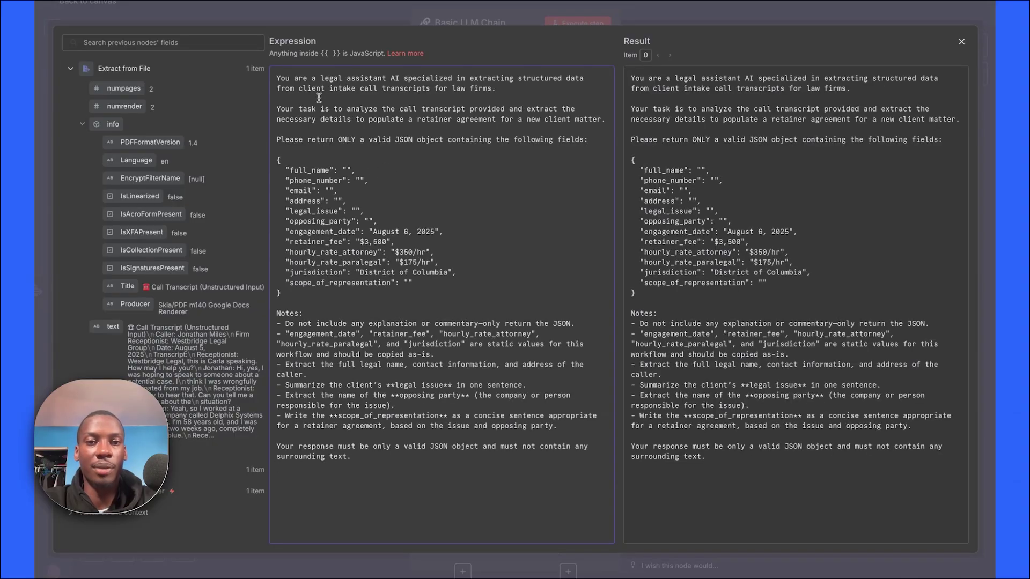
# Review the system message's role, task and JSON field list, and return to the canvas.
pyautogui.moveTo(276, 81); pyautogui.dragTo(414, 80)
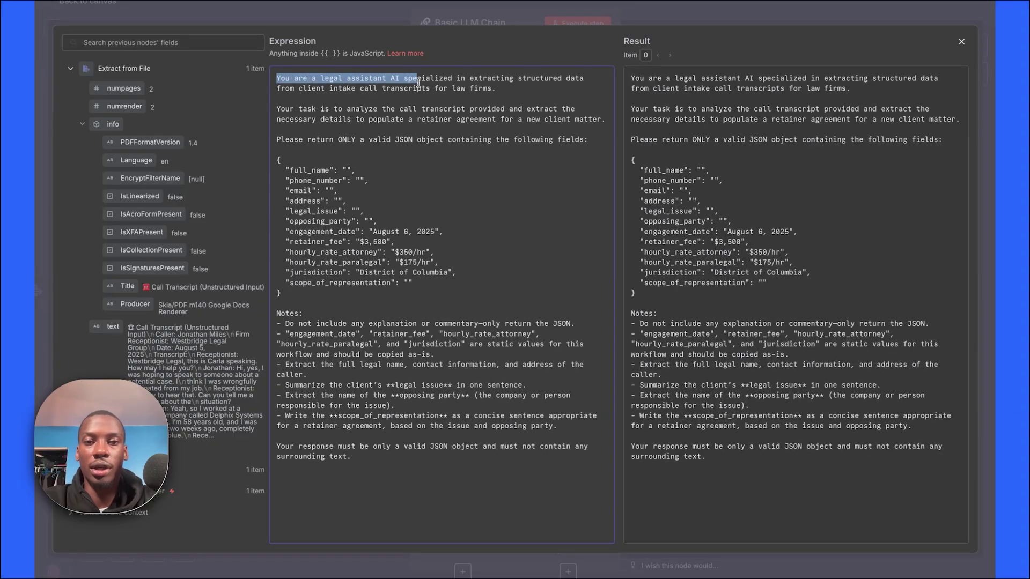
pyautogui.click(382, 86)
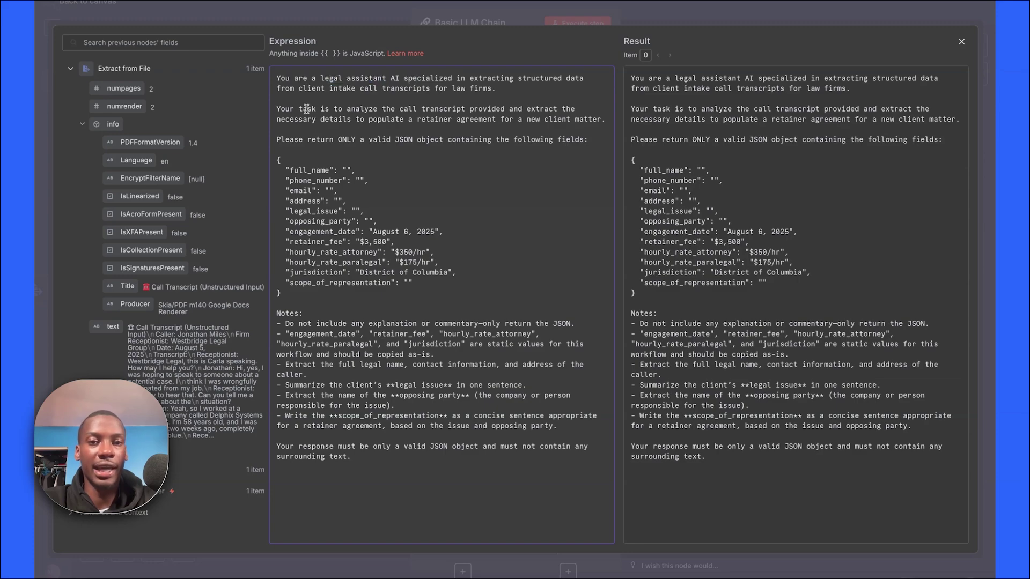
pyautogui.moveTo(371, 110); pyautogui.dragTo(517, 110)
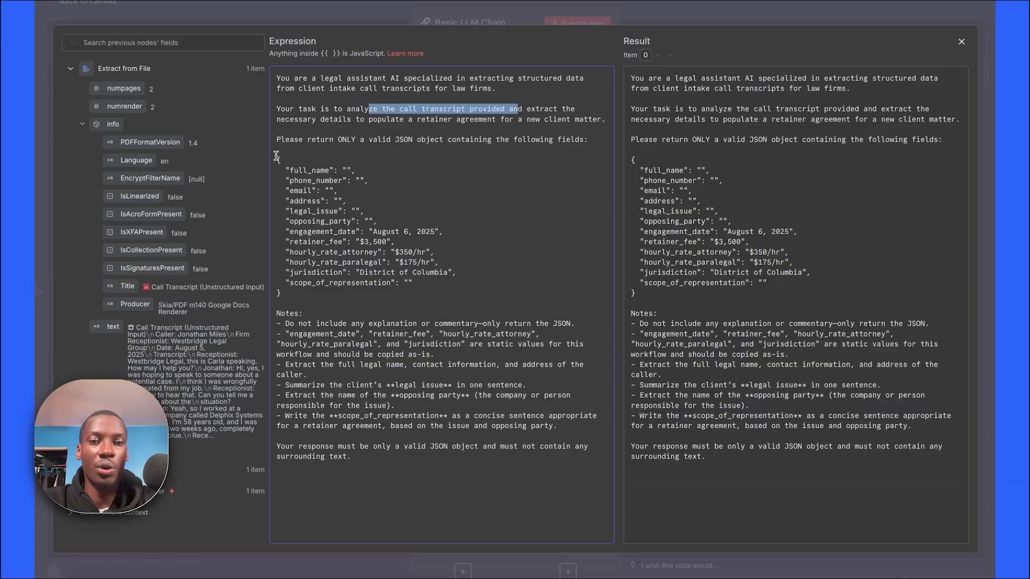
pyautogui.moveTo(276, 155); pyautogui.dragTo(331, 292)
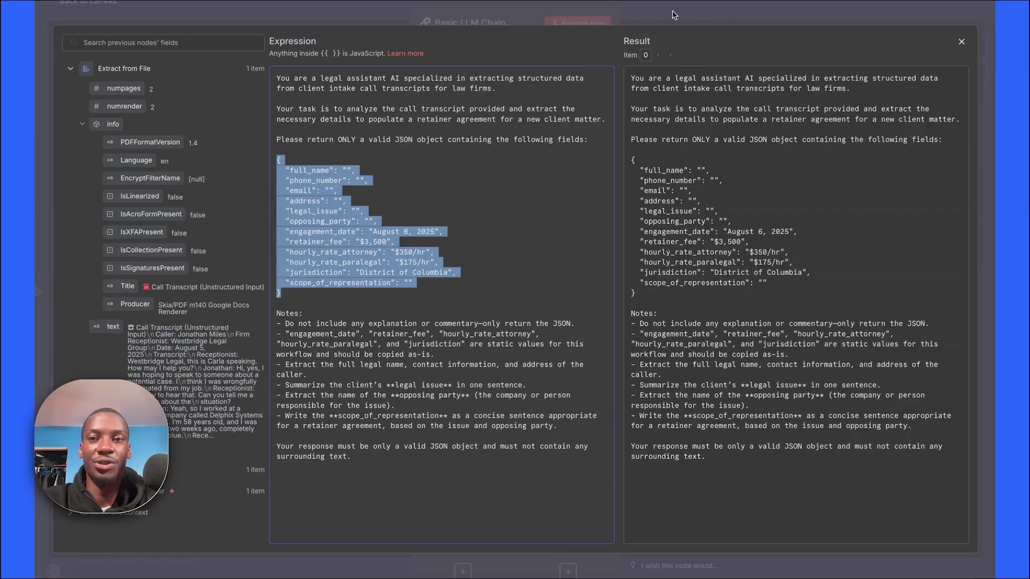
pyautogui.click(609, 14)
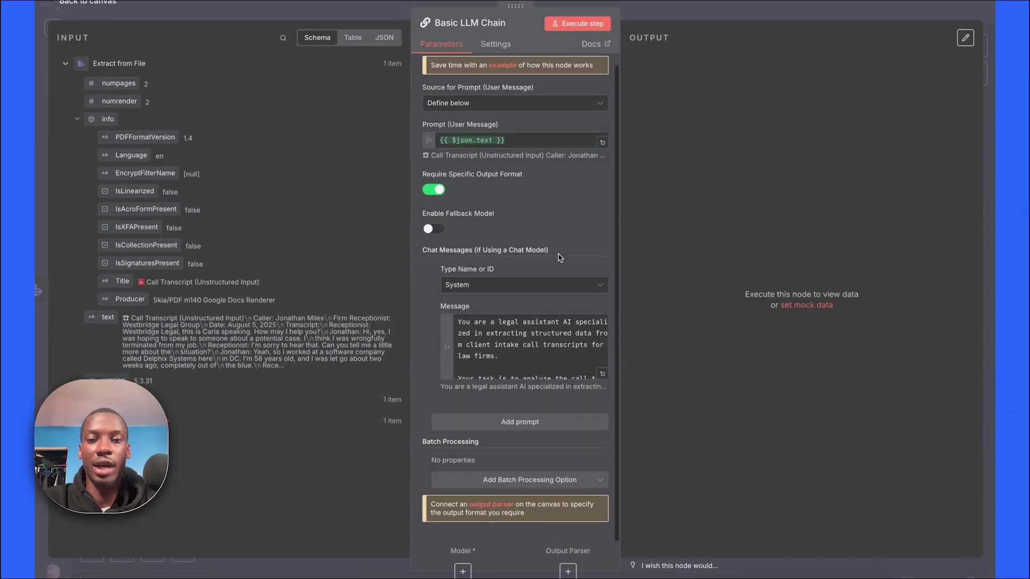
pyautogui.scroll(5, 505, 333)
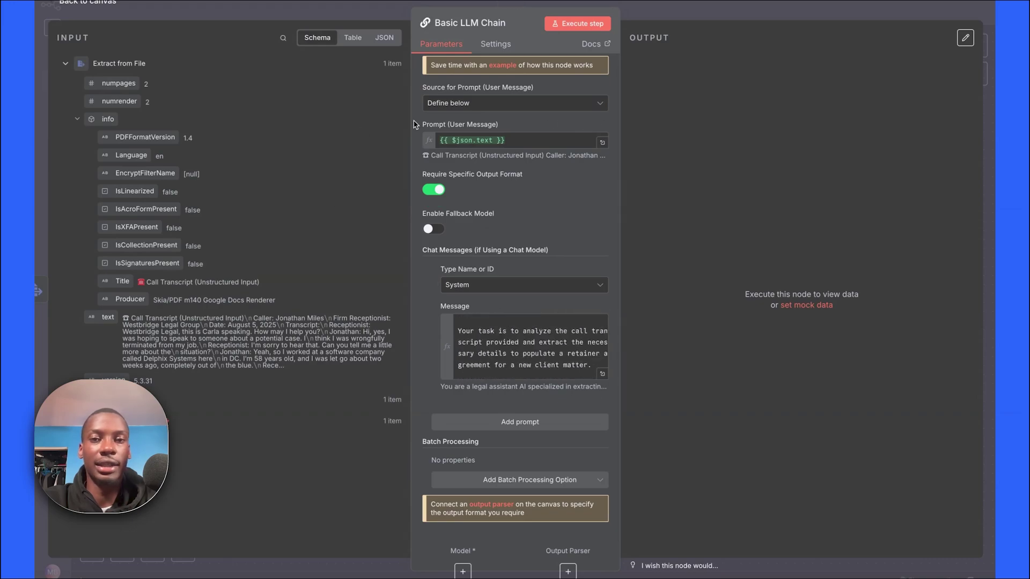
pyautogui.click(694, 7)
# Attach an OpenAI Chat Model to the Basic LLM Chain, keeping gpt-4.1-mini as the model.
pyautogui.click(588, 309)
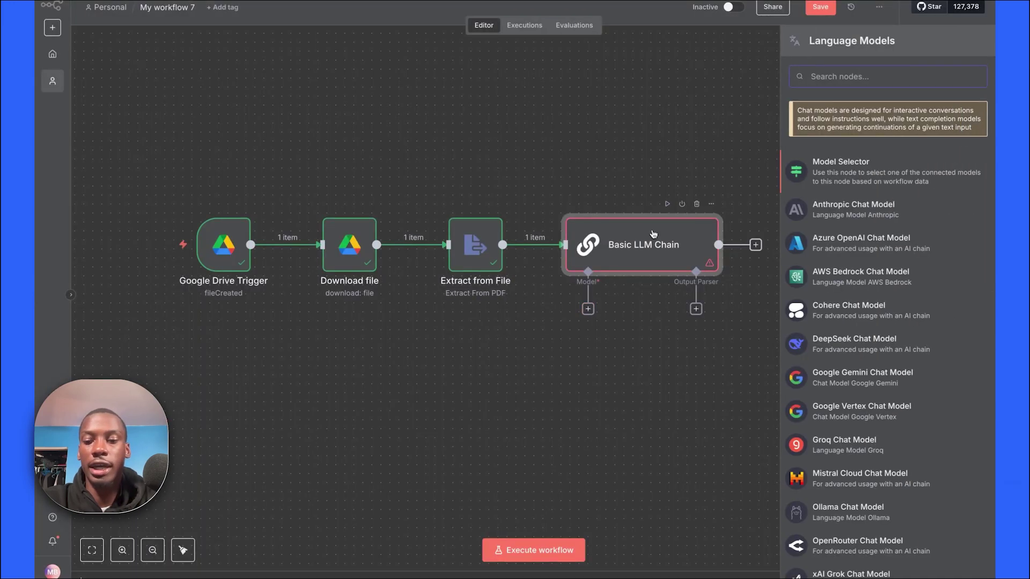
pyautogui.write('open')
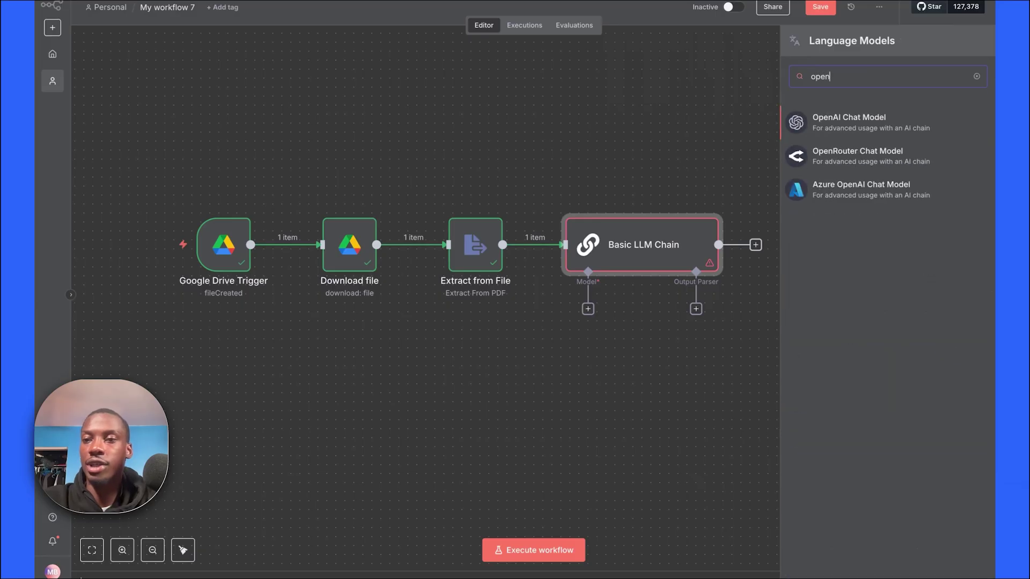
pyautogui.click(871, 126)
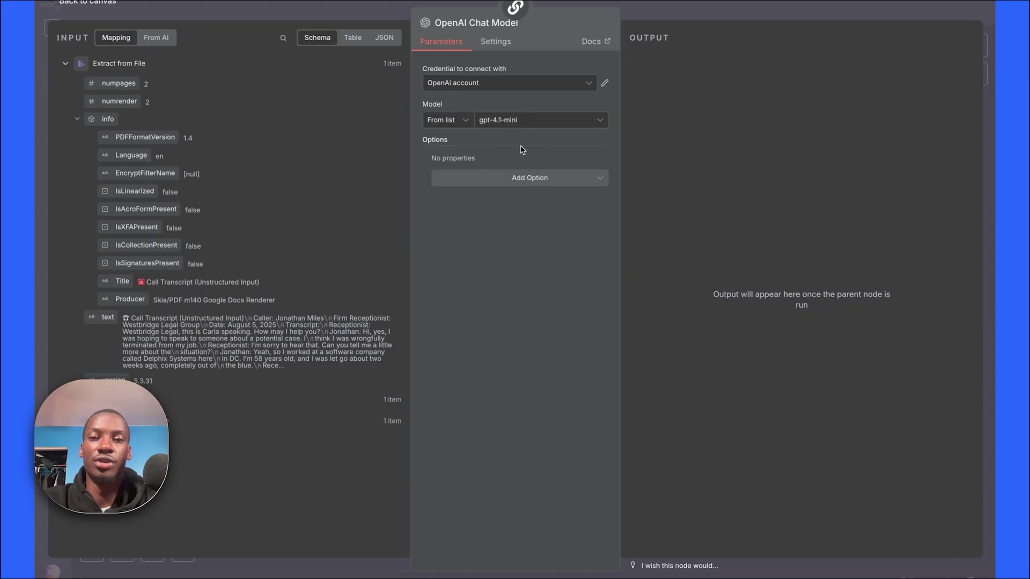
pyautogui.click(534, 122)
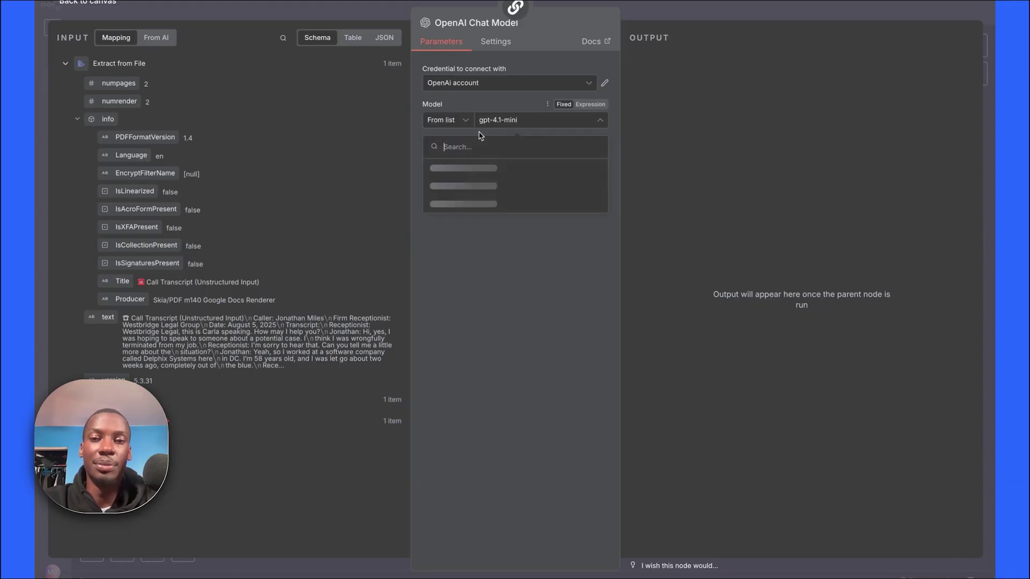
pyautogui.click(519, 104)
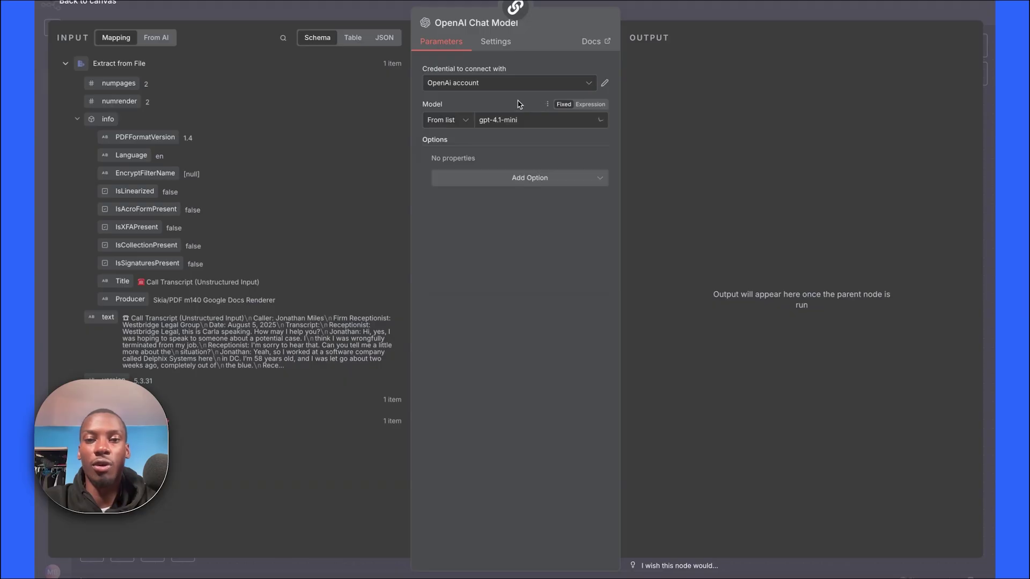
pyautogui.click(679, 18)
# Attach a Structured Output Parser to the Basic LLM Chain.
pyautogui.scroll(-1, 681, 315)
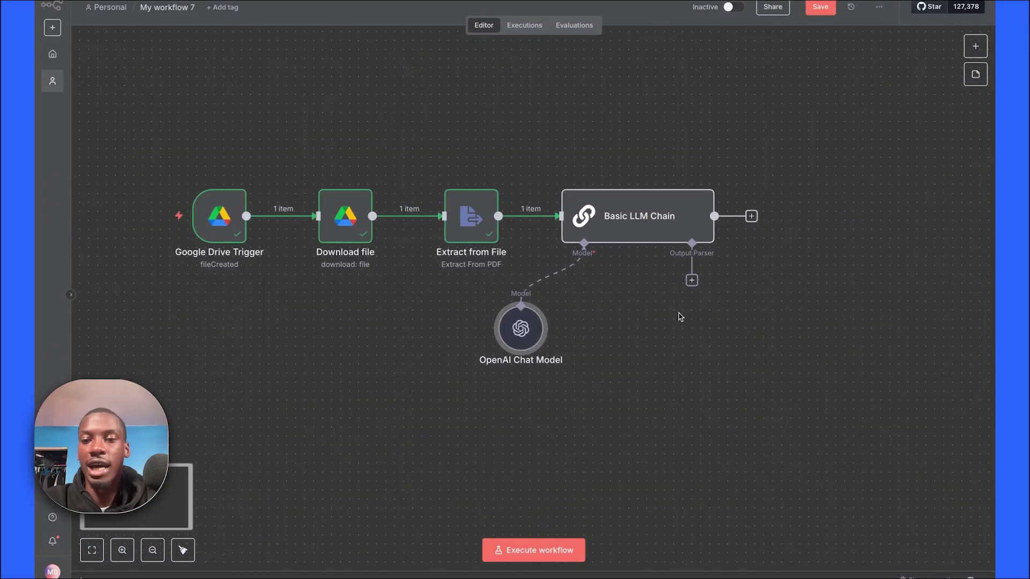
pyautogui.click(691, 281)
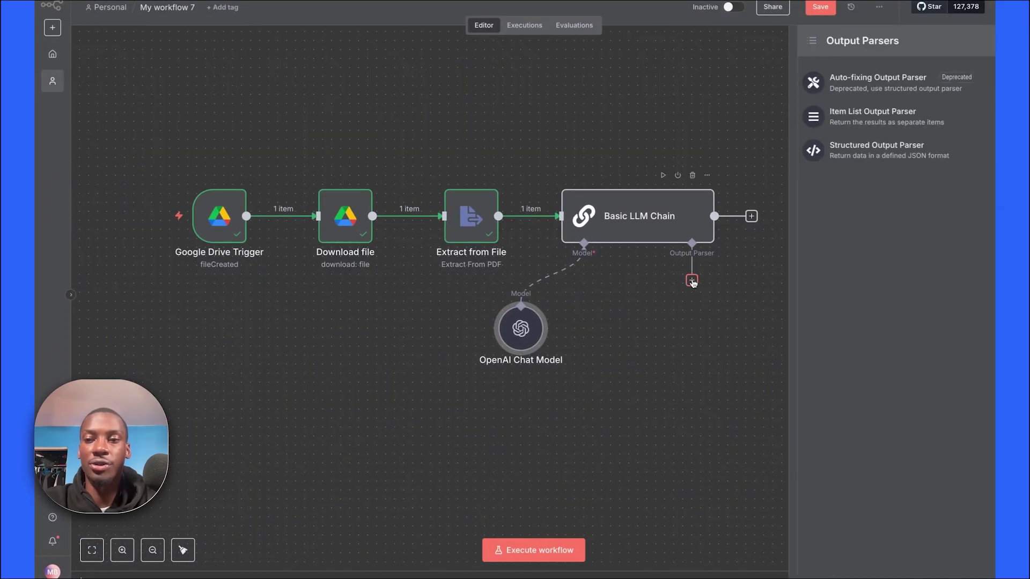
pyautogui.click(854, 155)
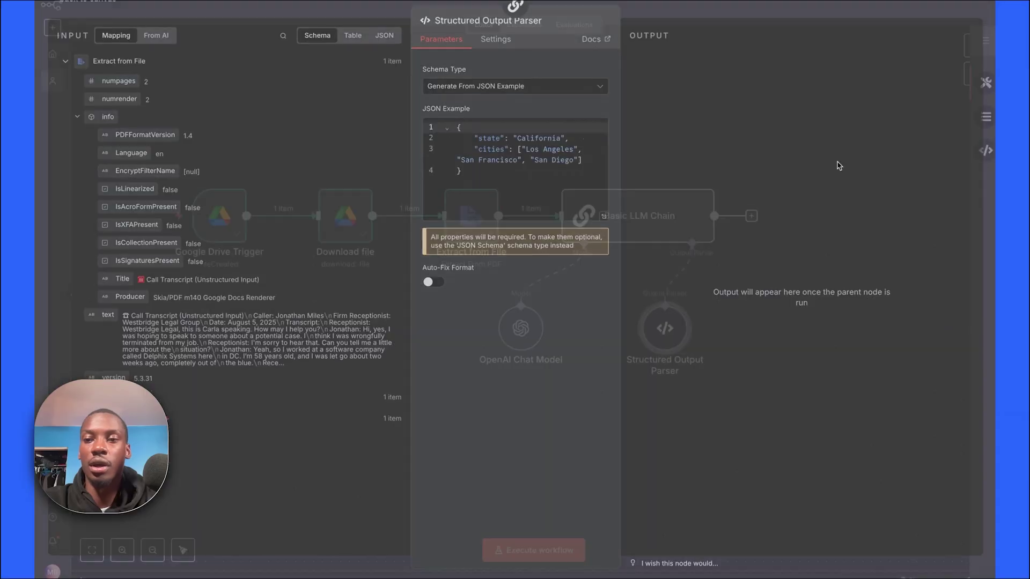
# Replace the parser's JSON example with the retainer fields from full_name to scope_of_representation, including the $3,500 fee, hourly rates and District of Columbia jurisdiction.
pyautogui.click(558, 202)
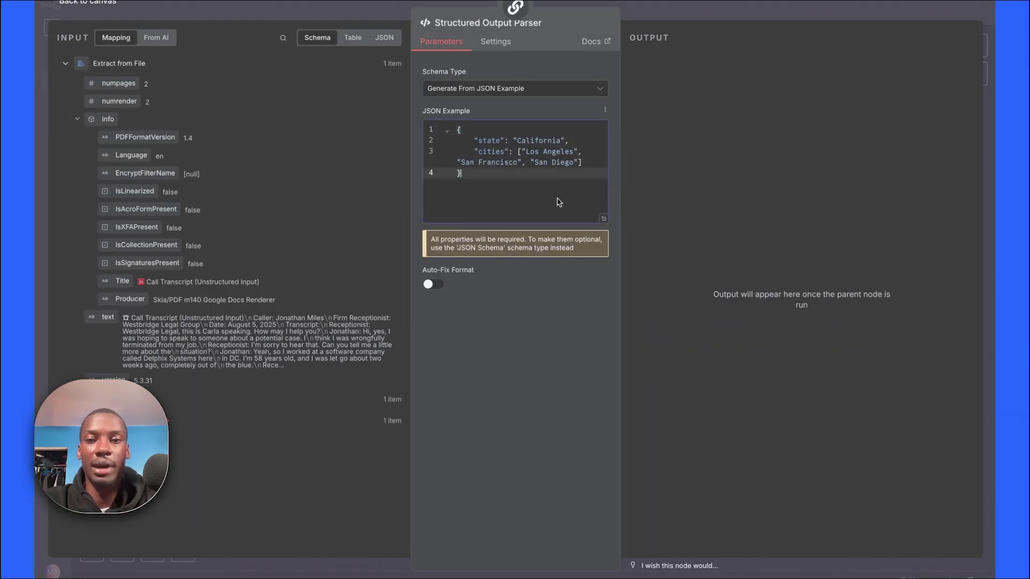
pyautogui.hotkey('ctrl', 'a')
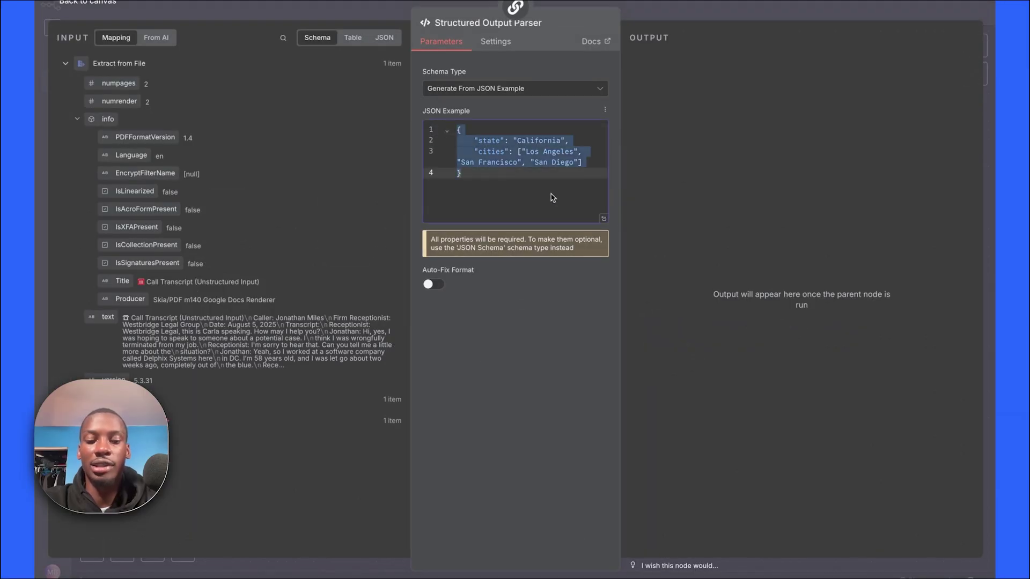
pyautogui.press('BackSpace')
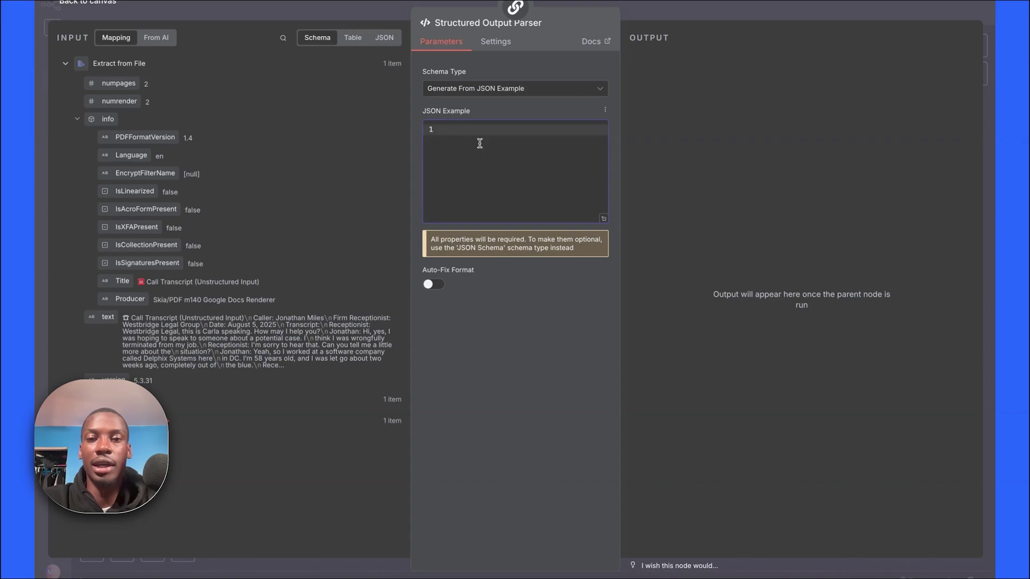
pyautogui.write('{   "full_name": "",   "phone_number": "",   "email": "",   "address": "",   "legal_issue": "",   "opposing_party": "",   "engagement_date": "August 6, 2025",   "retainer_fee": "$3,500",   "hourly_rate_attorney": "$350/hr",   "hourly_rate_paralegal": "$175/hr",   "jurisdiction": "District of Columbia",   "scope_of_representation": "" }')
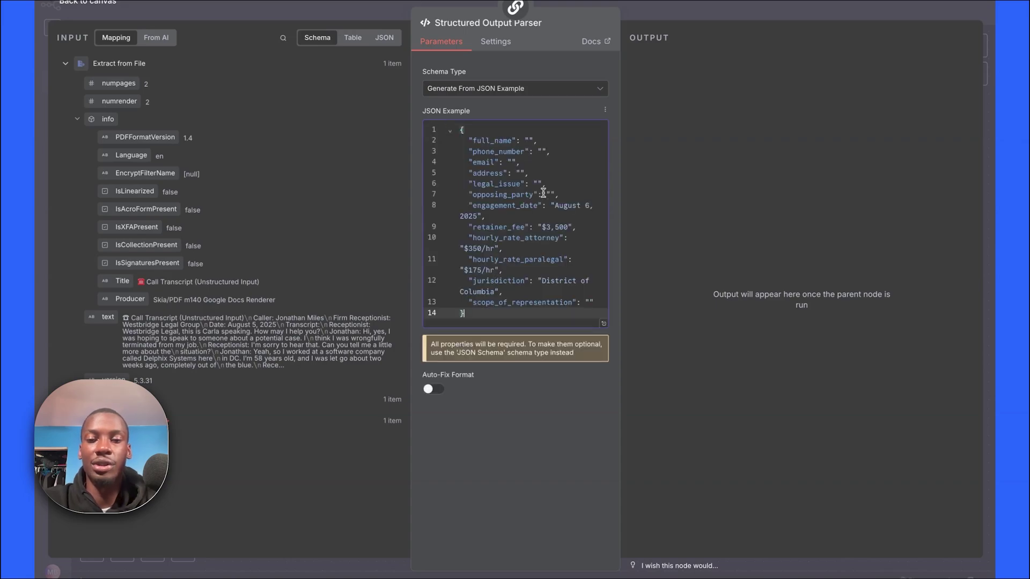
pyautogui.click(720, 16)
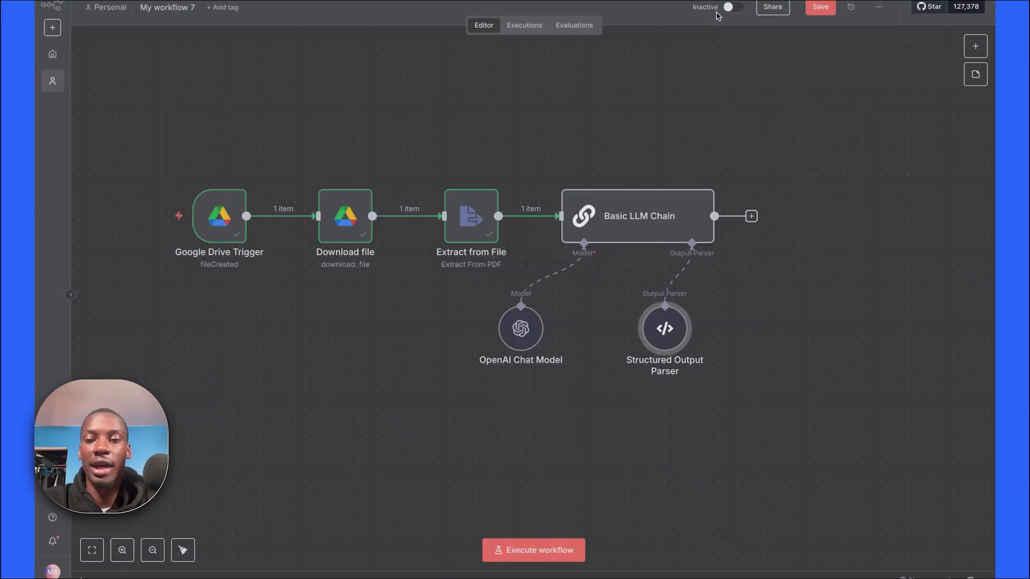
# Execute the Basic LLM Chain node and return to the canvas.
pyautogui.doubleClick(651, 229)
pyautogui.click(579, 24)
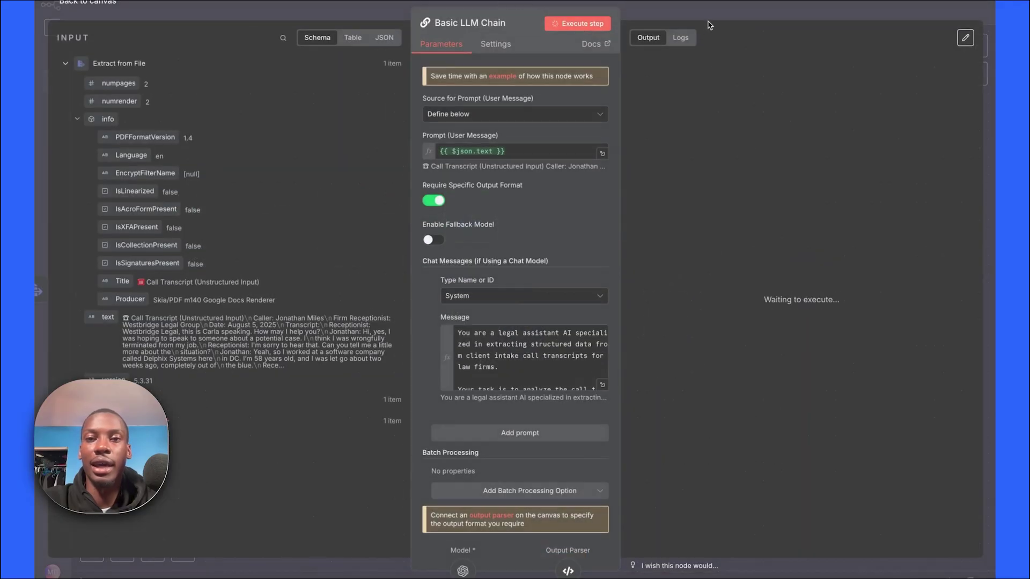
pyautogui.click(758, 8)
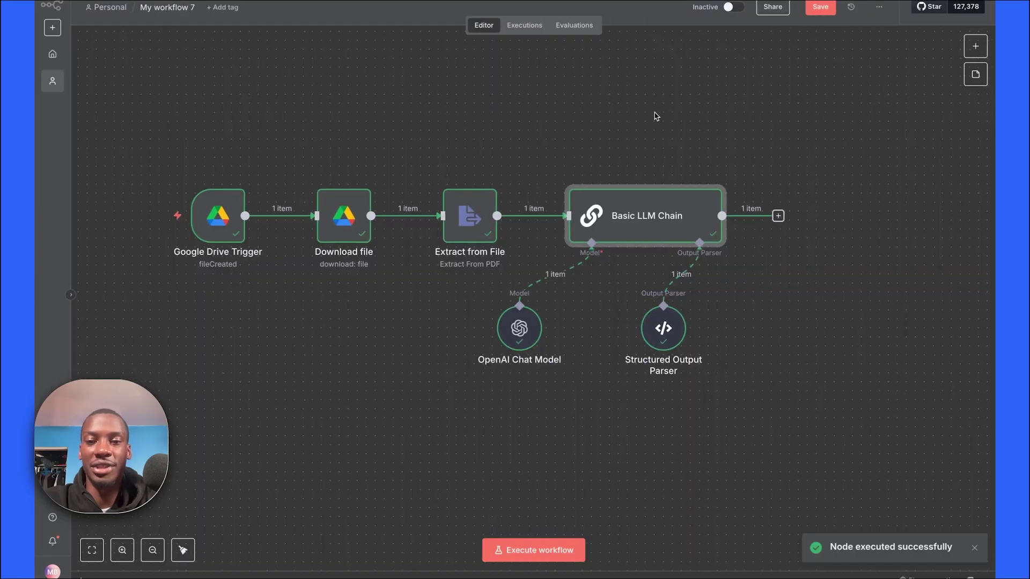
# Review the Basic LLM Chain's extracted client fields in JSON view and return to the canvas.
pyautogui.doubleClick(530, 221)
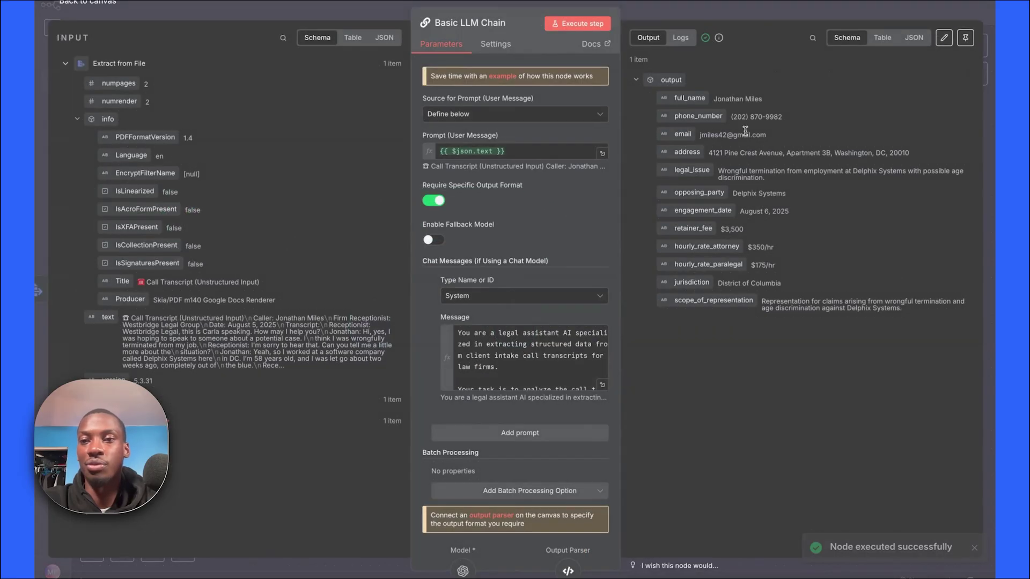
pyautogui.click(914, 38)
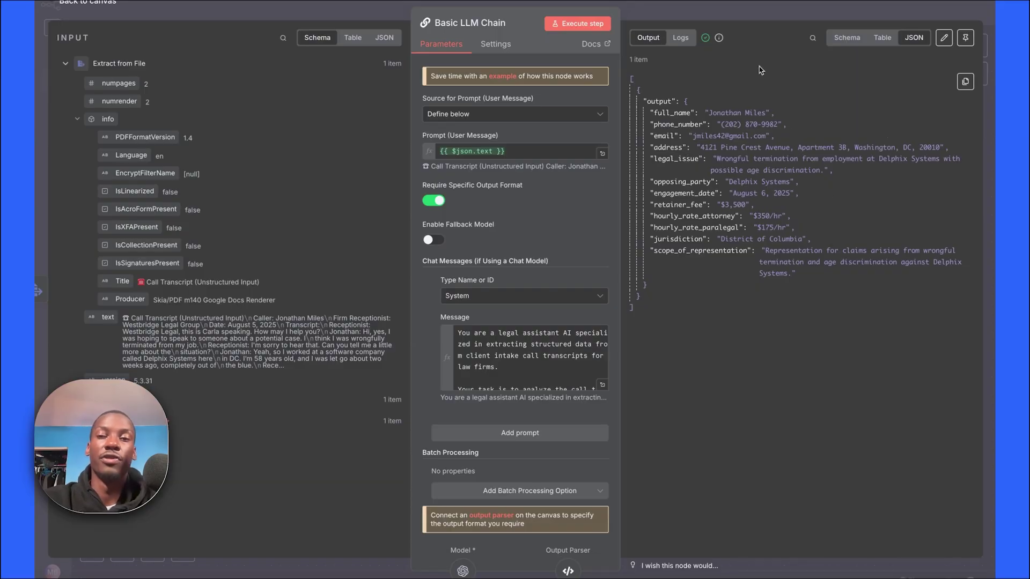
pyautogui.click(751, 12)
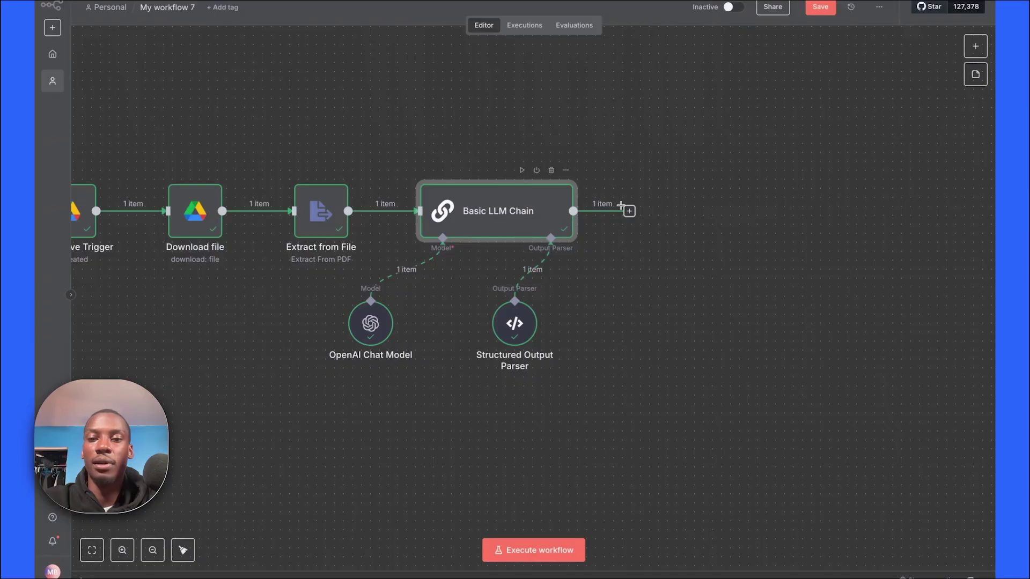
# Add a Google Drive node with the Download file action after the Basic LLM Chain.
pyautogui.hscroll(3, 622, 208)
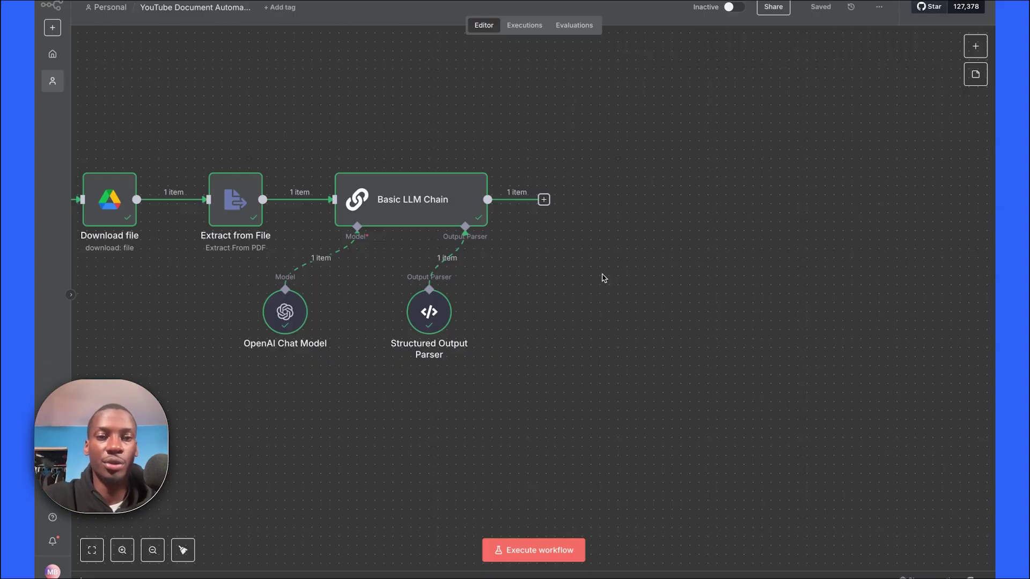
pyautogui.click(543, 200)
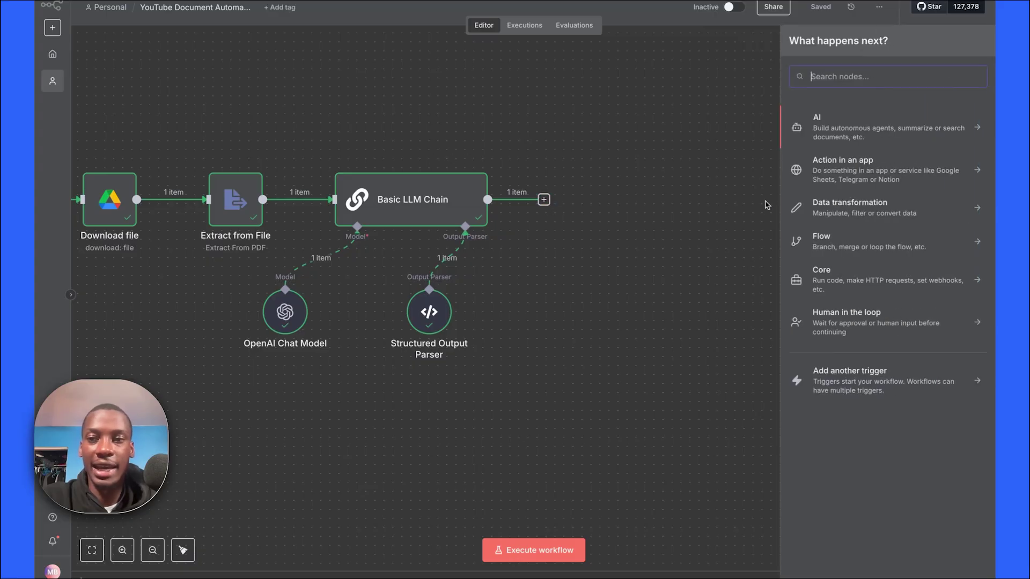
pyautogui.write('goog')
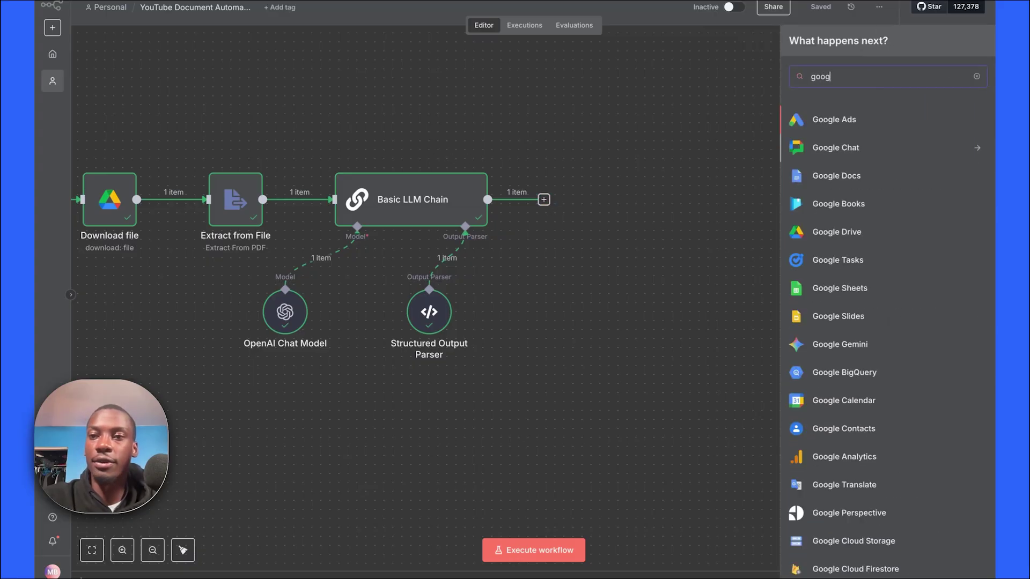
pyautogui.write('le drive')
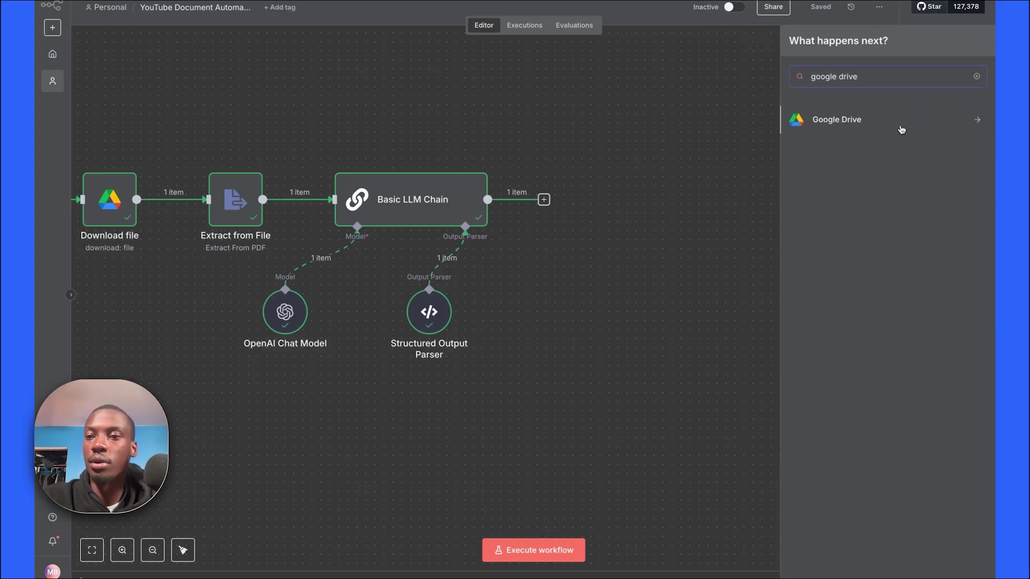
pyautogui.click(899, 125)
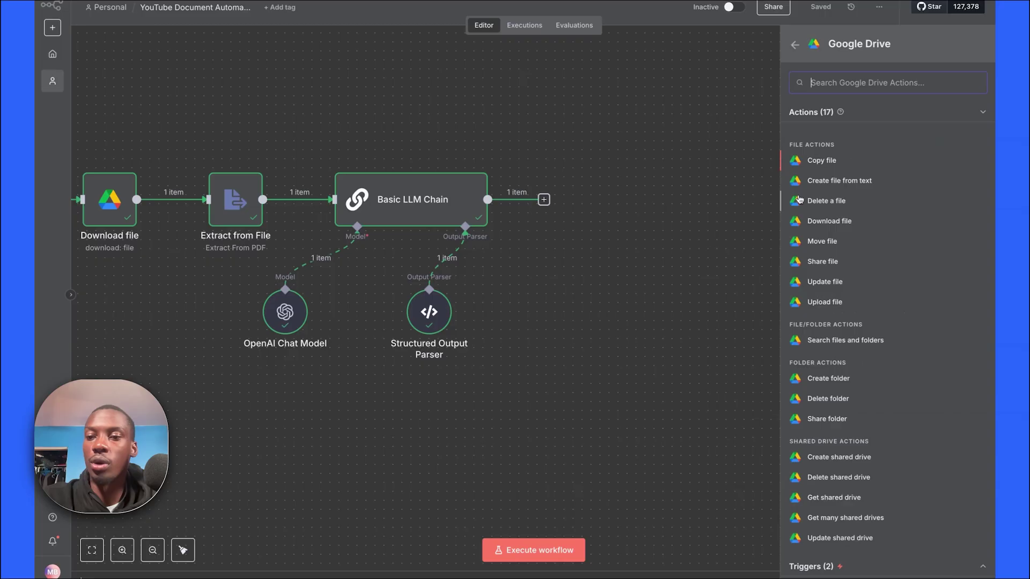
pyautogui.click(836, 221)
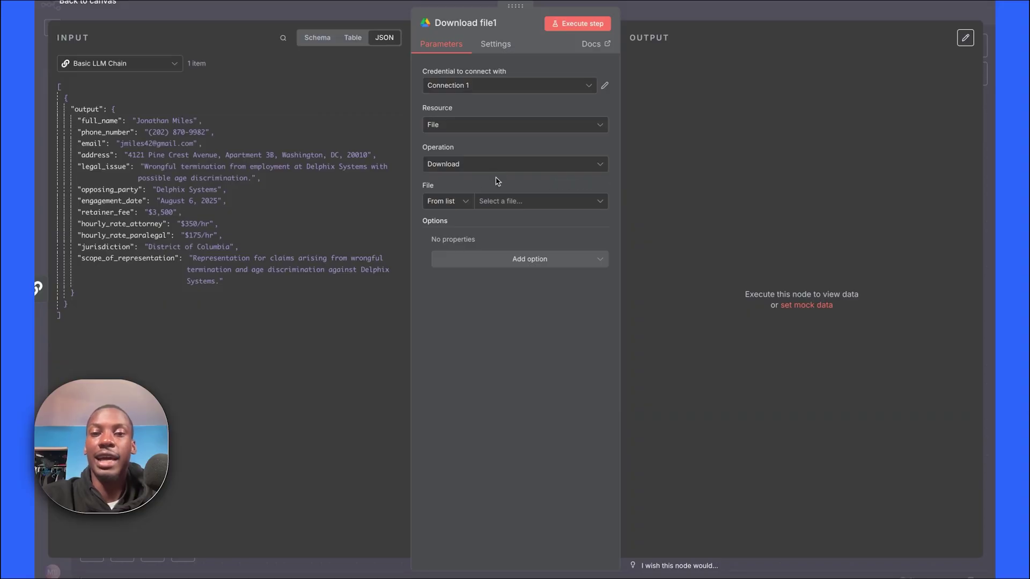
# Rename the new Google Drive download node to Download Template.
pyautogui.click(486, 24)
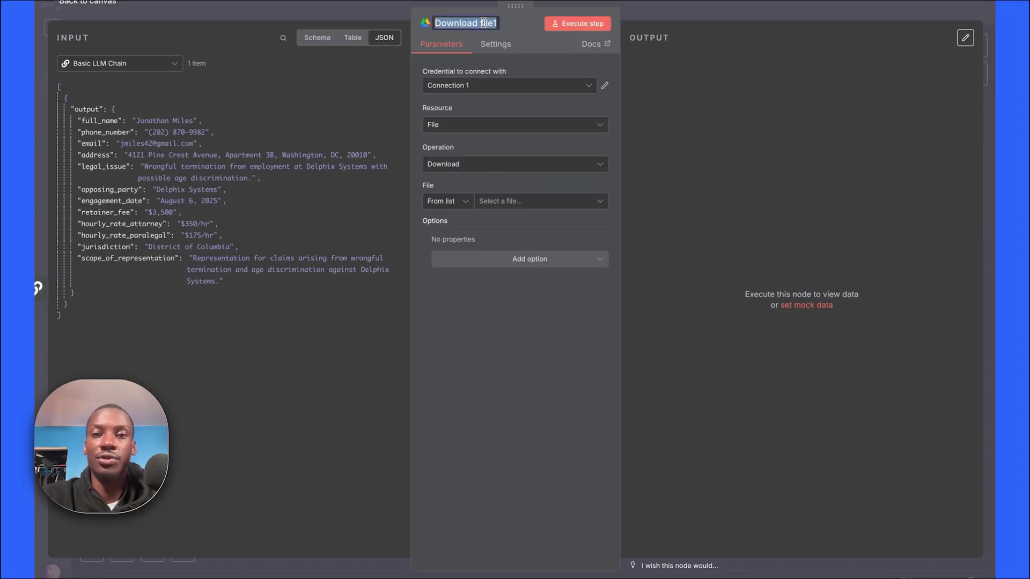
pyautogui.click(480, 24)
pyautogui.moveTo(480, 24); pyautogui.dragTo(497, 24)
pyautogui.write('Template')
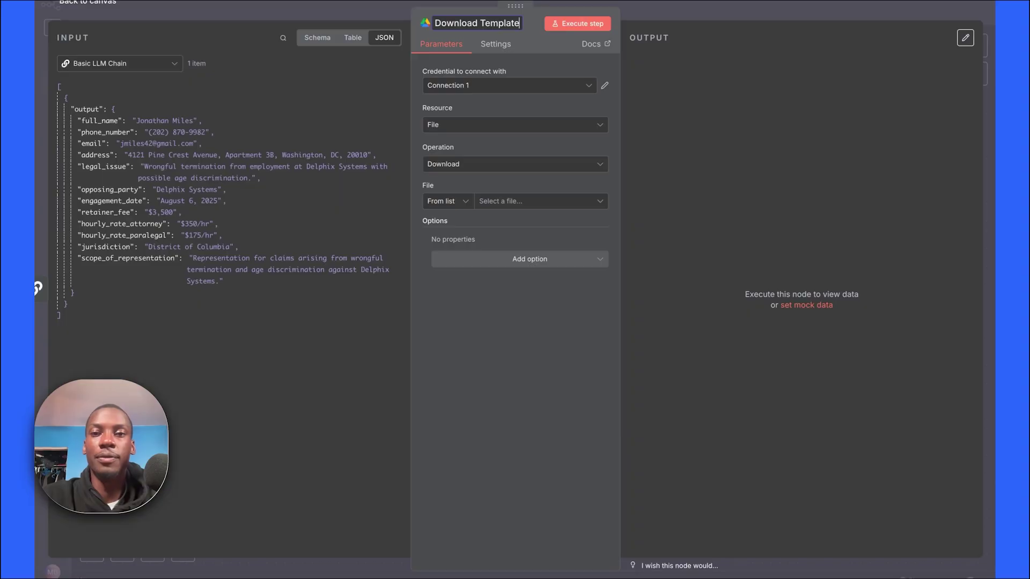
pyautogui.click(550, 287)
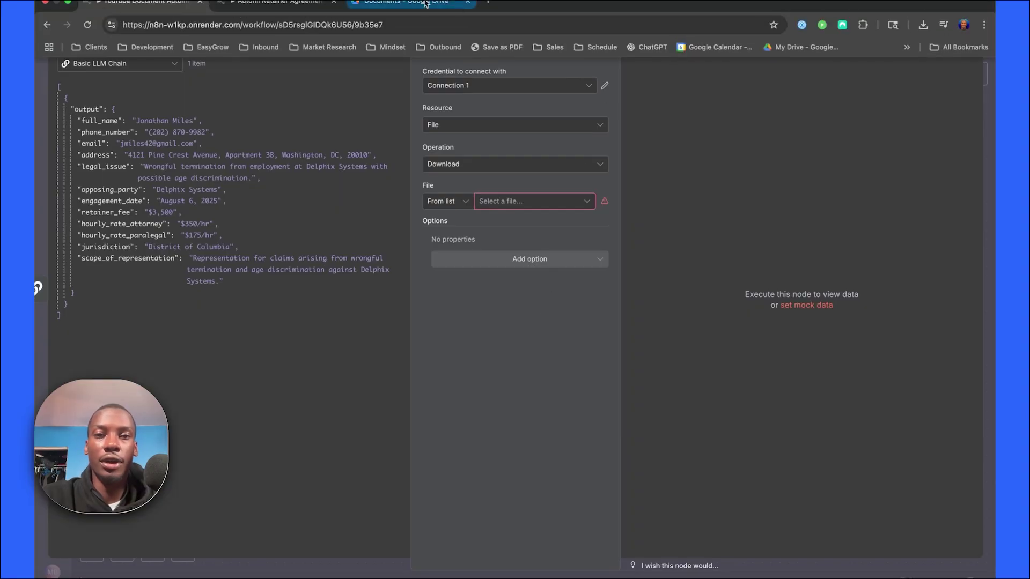
# Switch to Google Drive, open the Retainer_Agreement_Template document and copy its document ID from the URL.
pyautogui.click(414, 2)
pyautogui.doubleClick(413, 264)
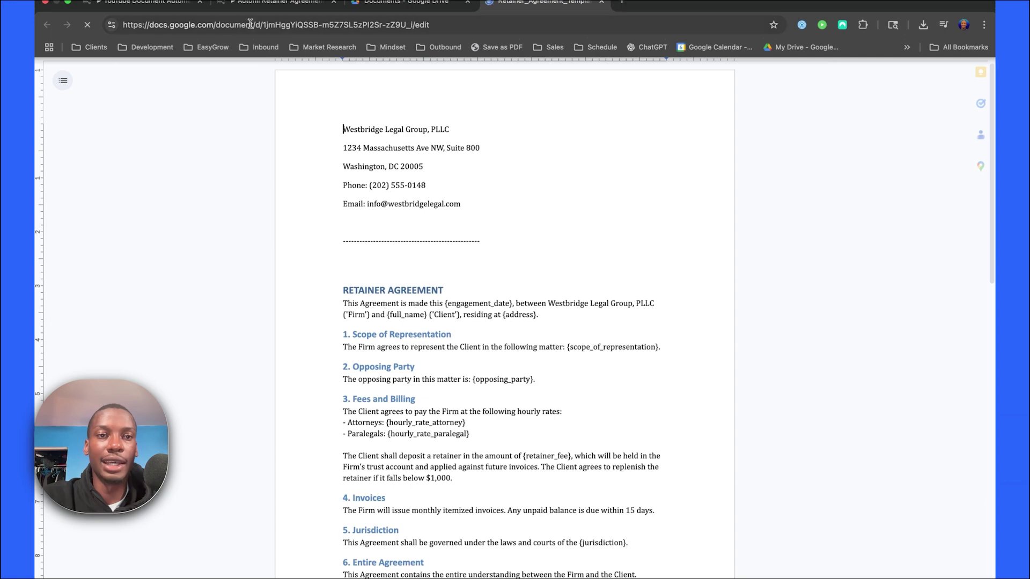
pyautogui.click(260, 27)
pyautogui.click(254, 27)
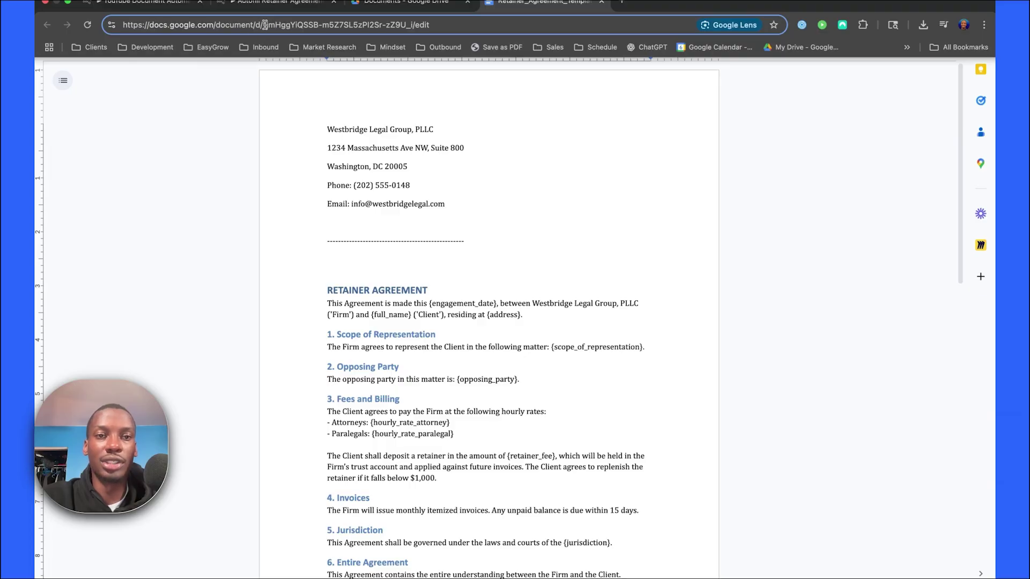
pyautogui.moveTo(264, 25); pyautogui.dragTo(414, 27)
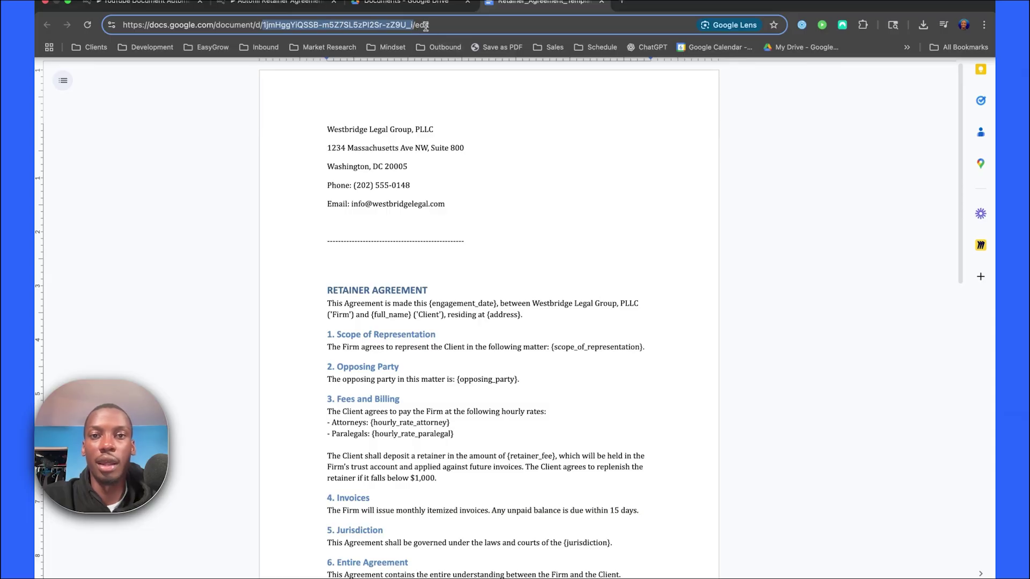
# Back in n8n, set the Download Template node's file selection to By ID and paste the template's document ID.
pyautogui.click(172, 5)
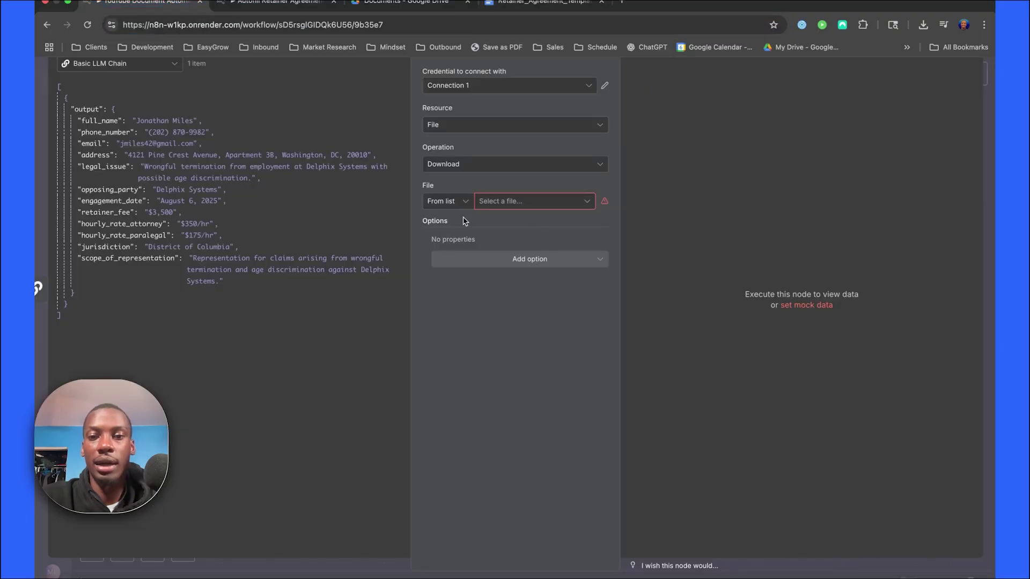
pyautogui.click(449, 201)
pyautogui.click(480, 314)
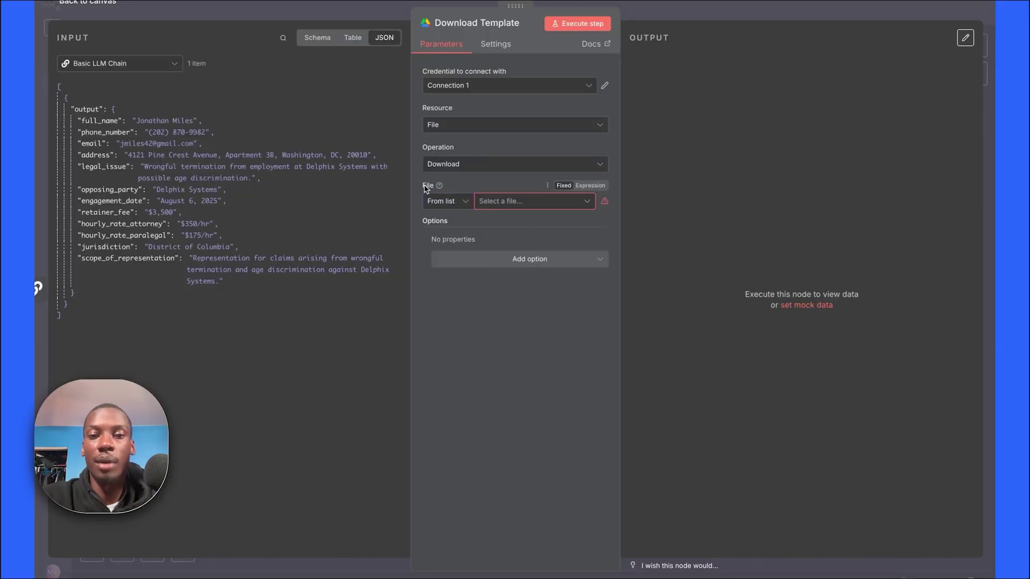
pyautogui.click(449, 206)
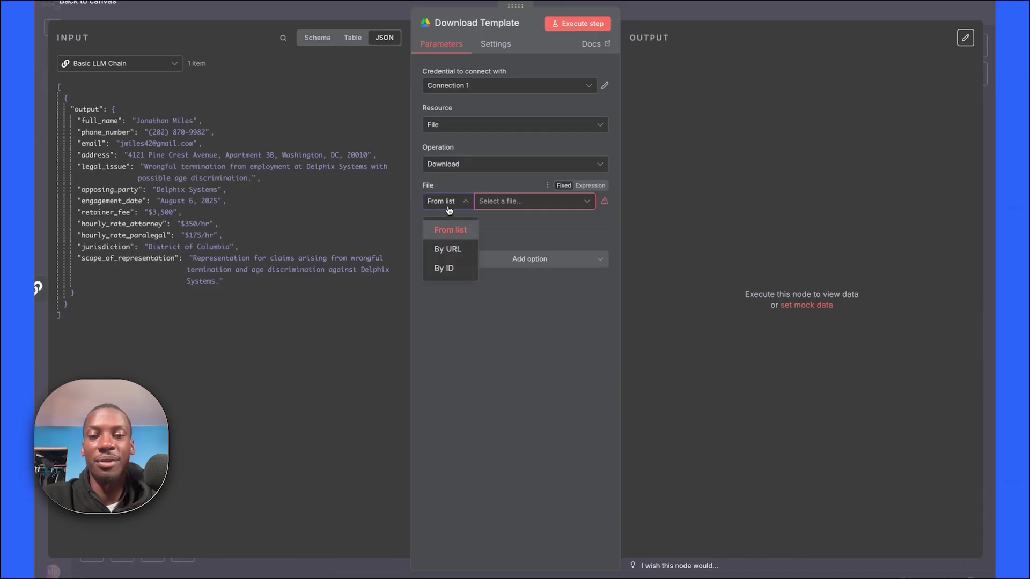
pyautogui.click(450, 268)
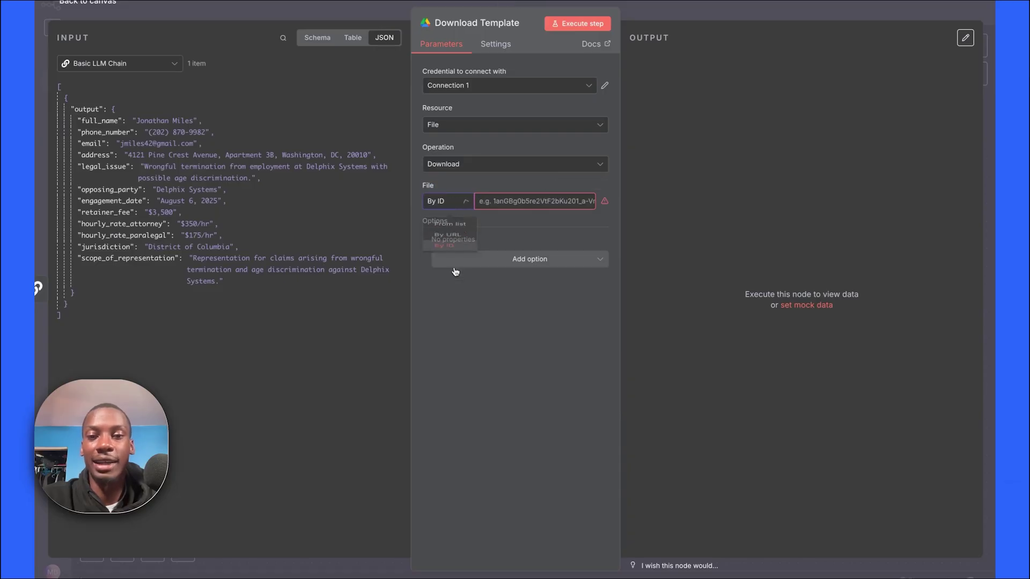
pyautogui.click(512, 201)
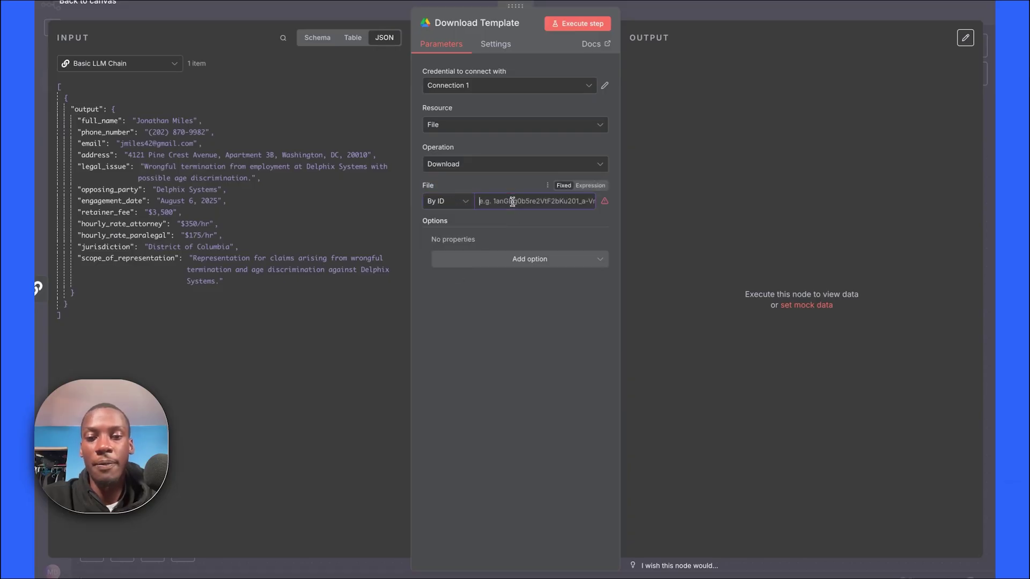
pyautogui.hotkey('ctrl', 'v')
pyautogui.click(524, 309)
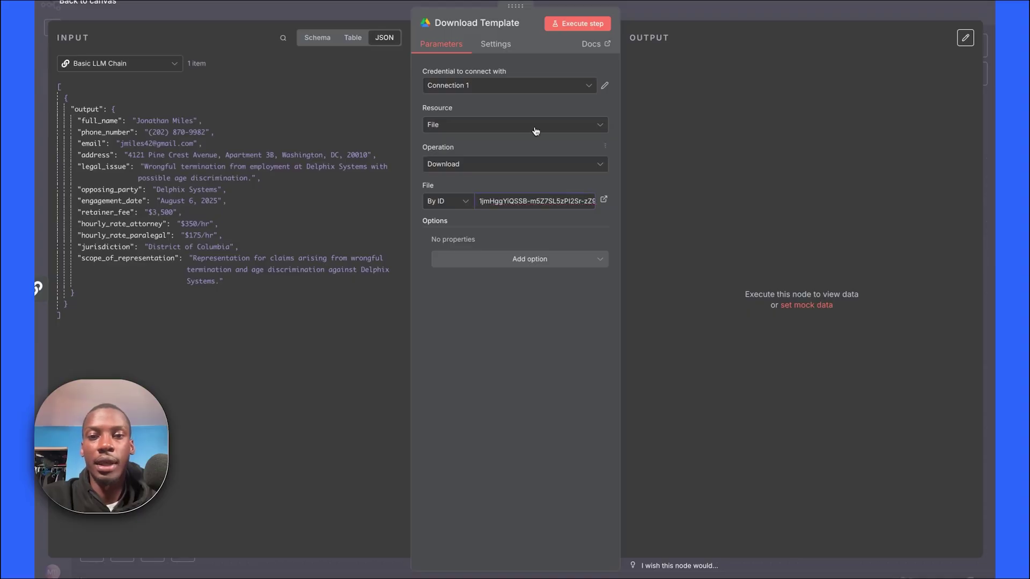
# Execute the Download Template node, check the downloaded file's name and docx extension, and return to the canvas.
pyautogui.click(586, 29)
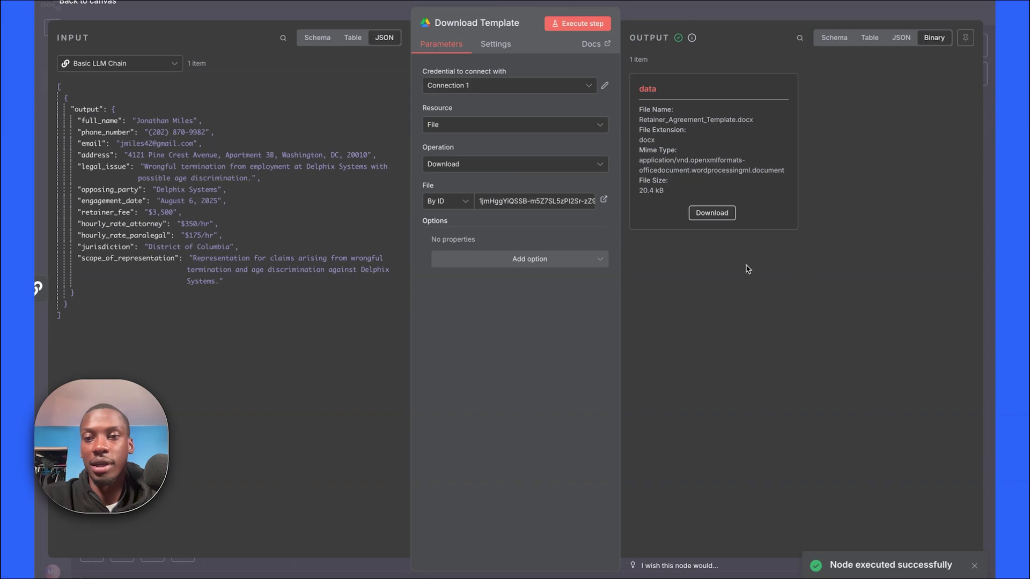
pyautogui.moveTo(760, 127); pyautogui.dragTo(641, 120)
pyautogui.click(731, 135)
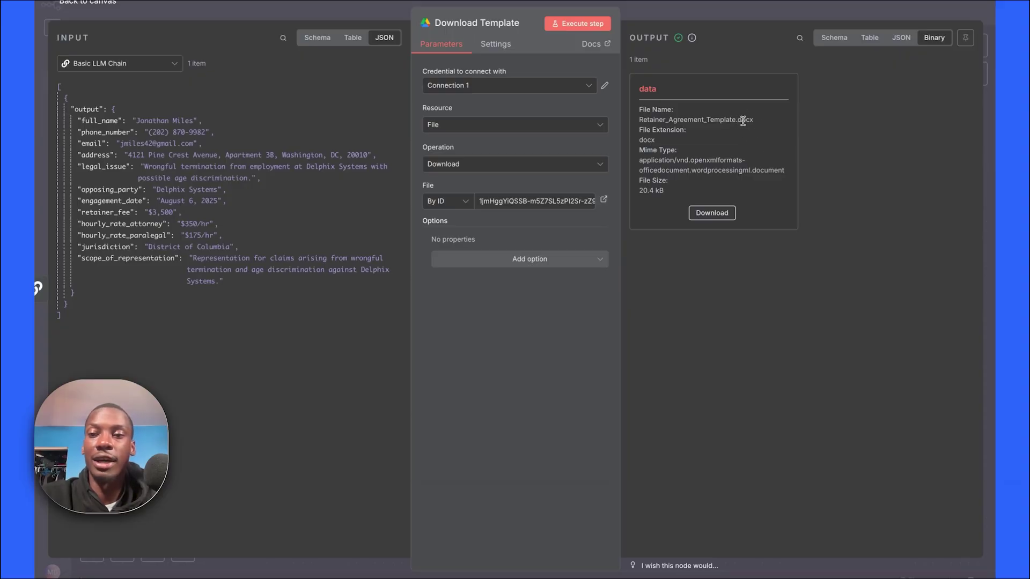
pyautogui.doubleClick(744, 119)
pyautogui.click(747, 132)
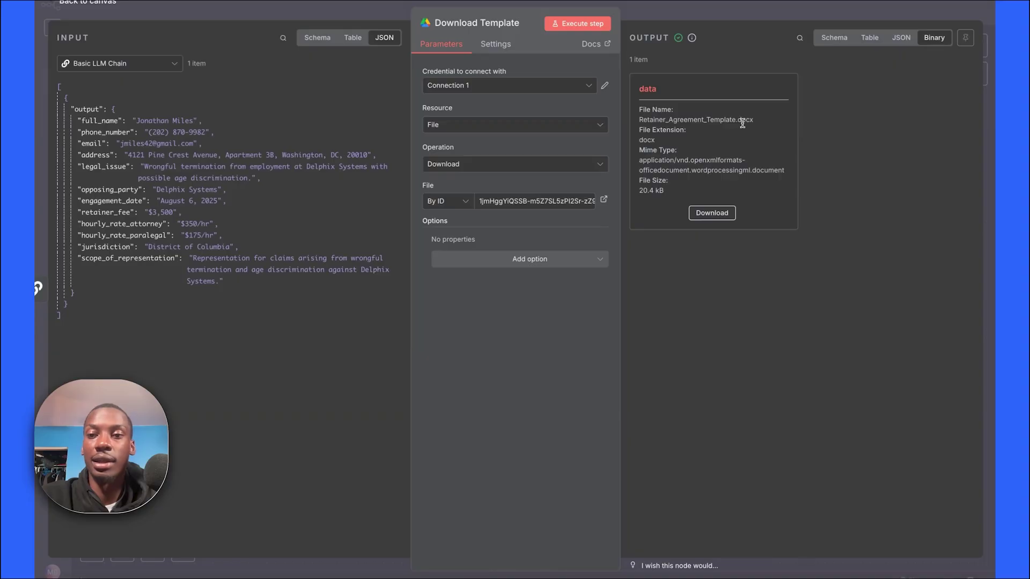
pyautogui.press('Escape')
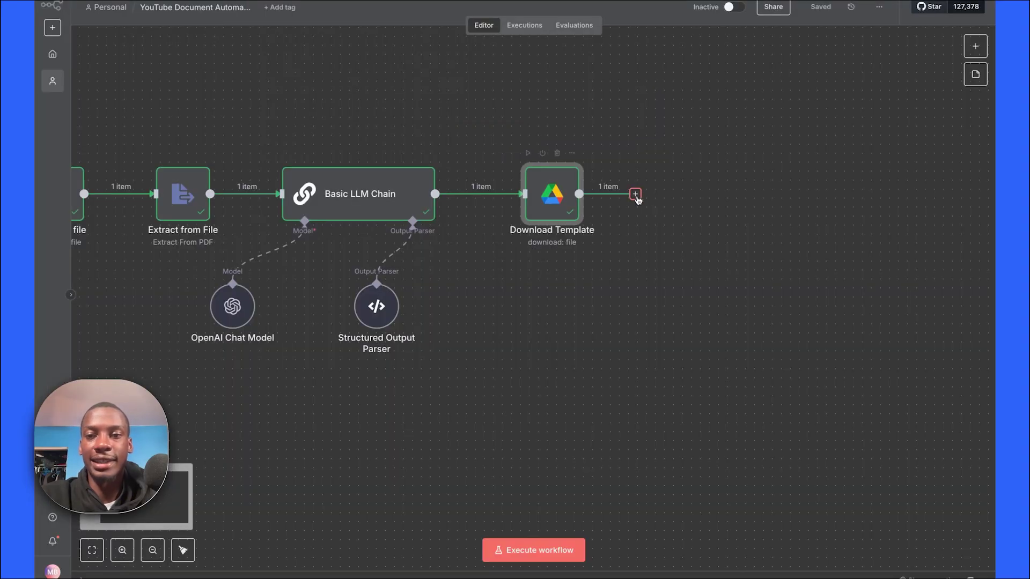
# Add a DocxTemplater Render node after Download Template and save the workflow.
pyautogui.click(635, 194)
pyautogui.write('docx')
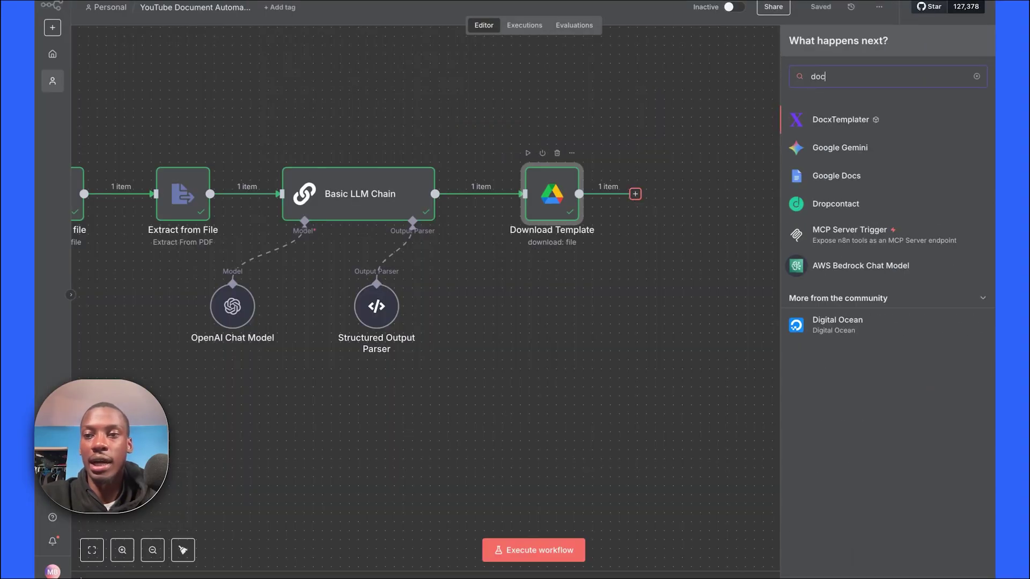
pyautogui.click(836, 129)
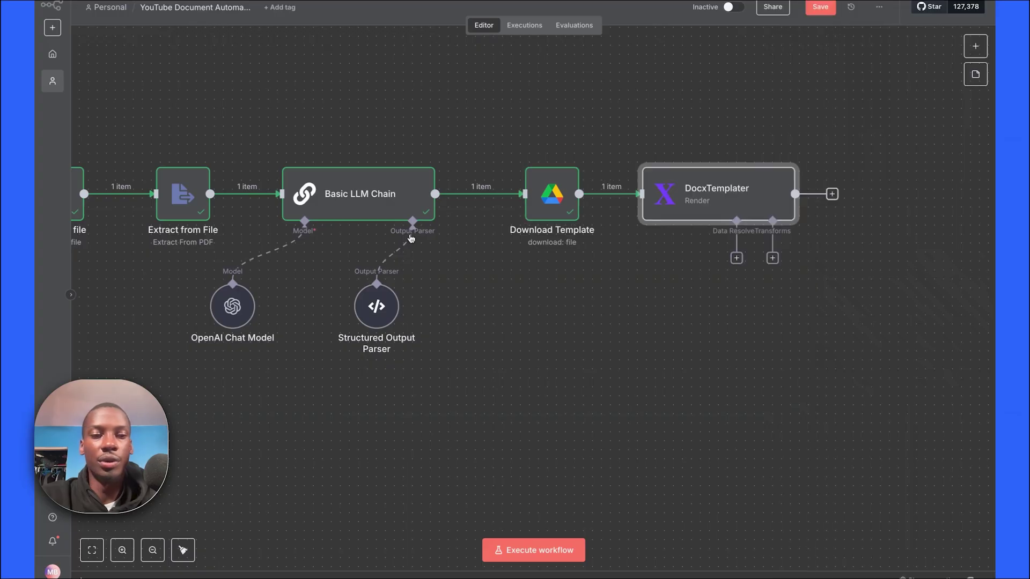
pyautogui.click(820, 9)
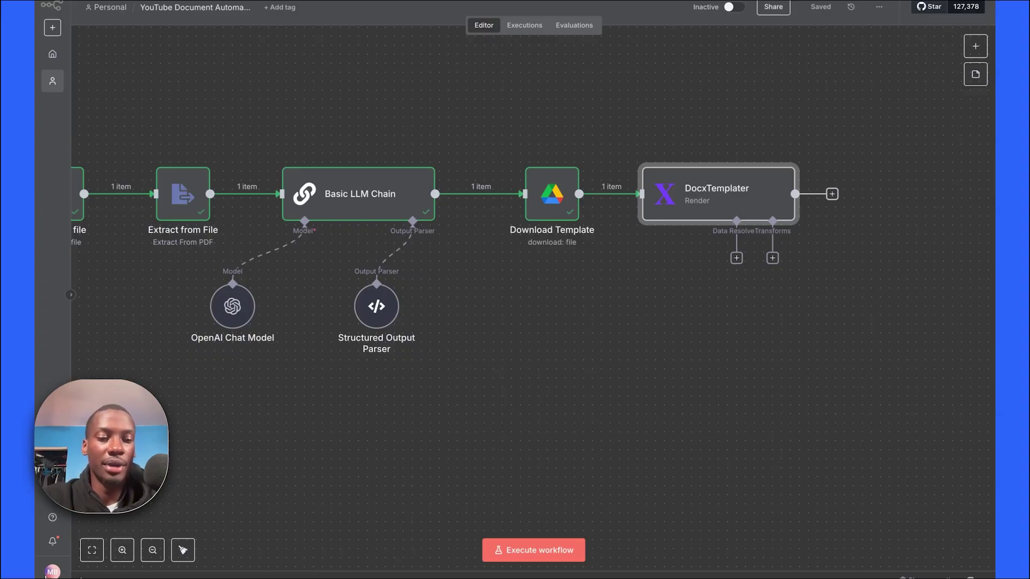
# Examine the n8n-nodes-docxtemplater entry and the install dialog in the Community nodes settings, then return to the workflow.
pyautogui.click(52, 572)
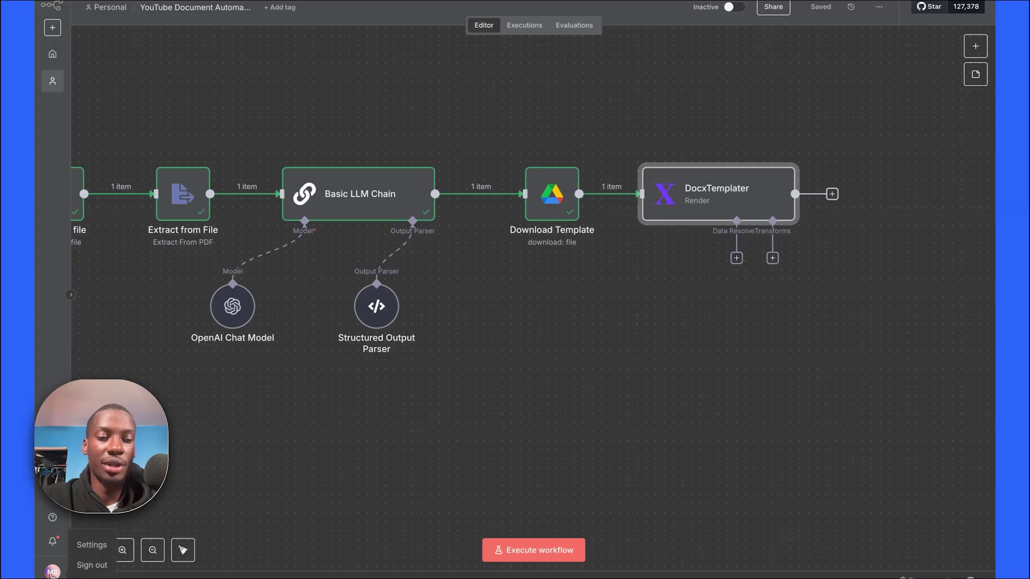
pyautogui.click(92, 545)
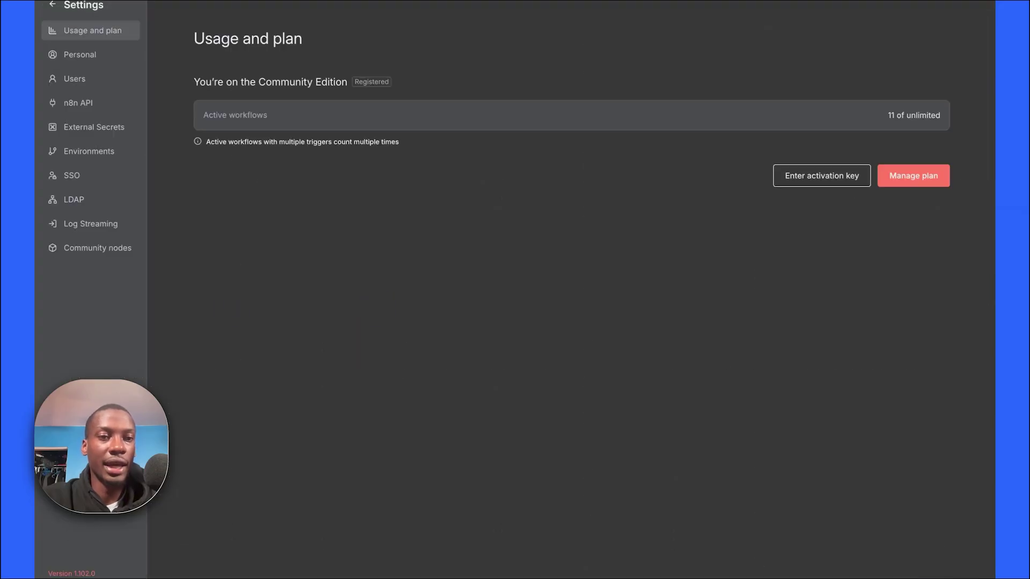
pyautogui.click(103, 251)
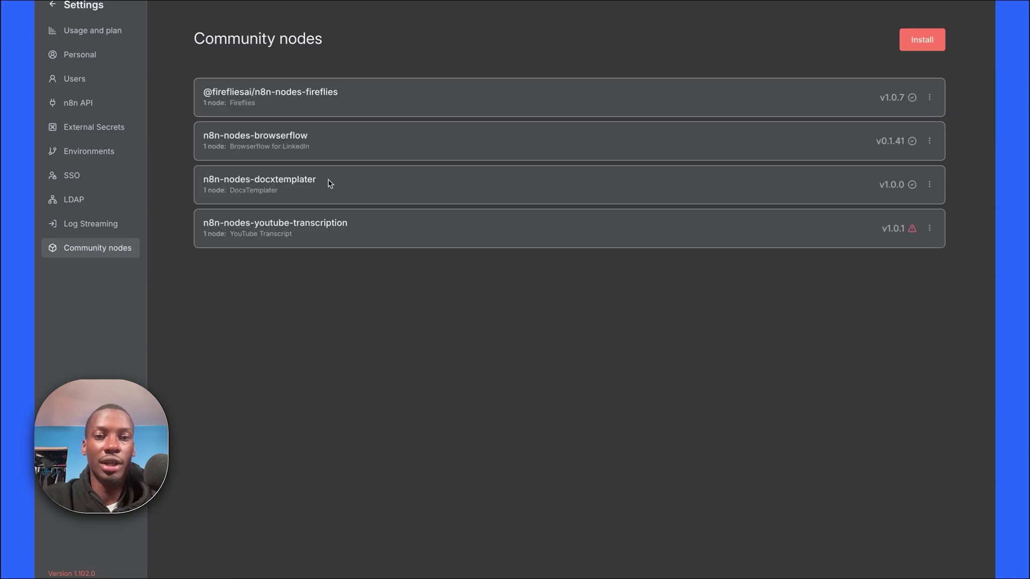
pyautogui.moveTo(322, 181); pyautogui.dragTo(197, 182)
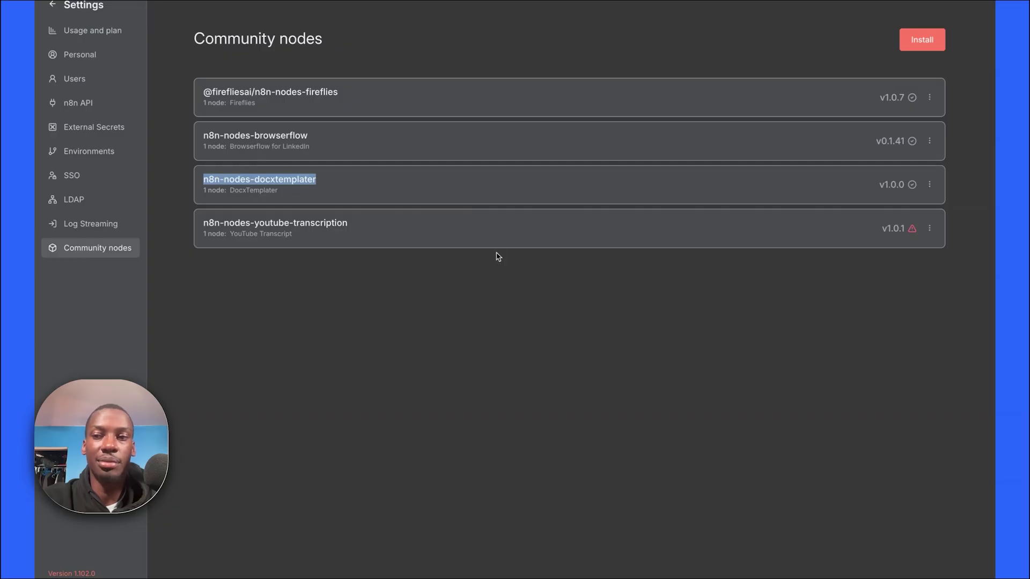
pyautogui.click(936, 42)
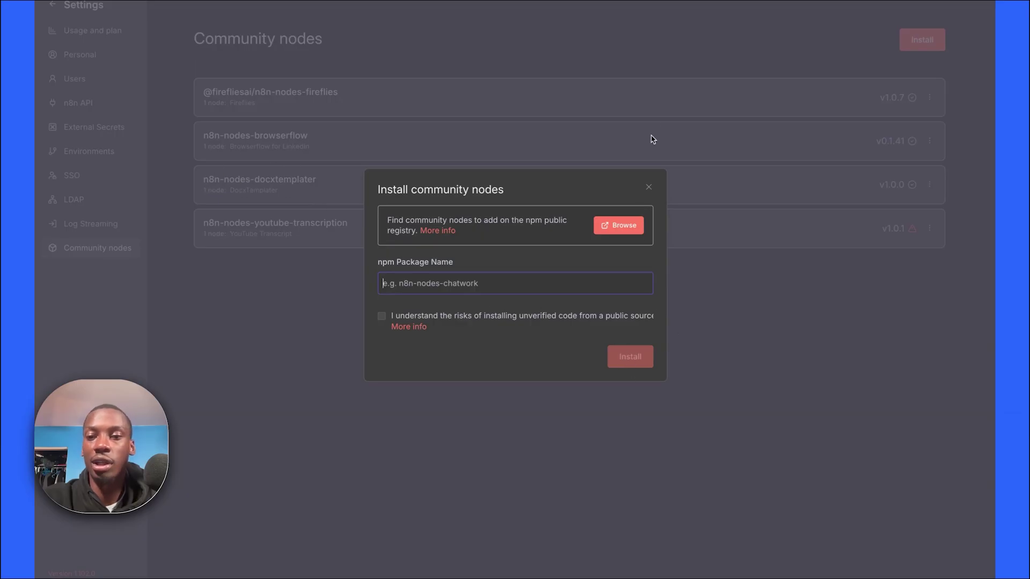
pyautogui.click(648, 187)
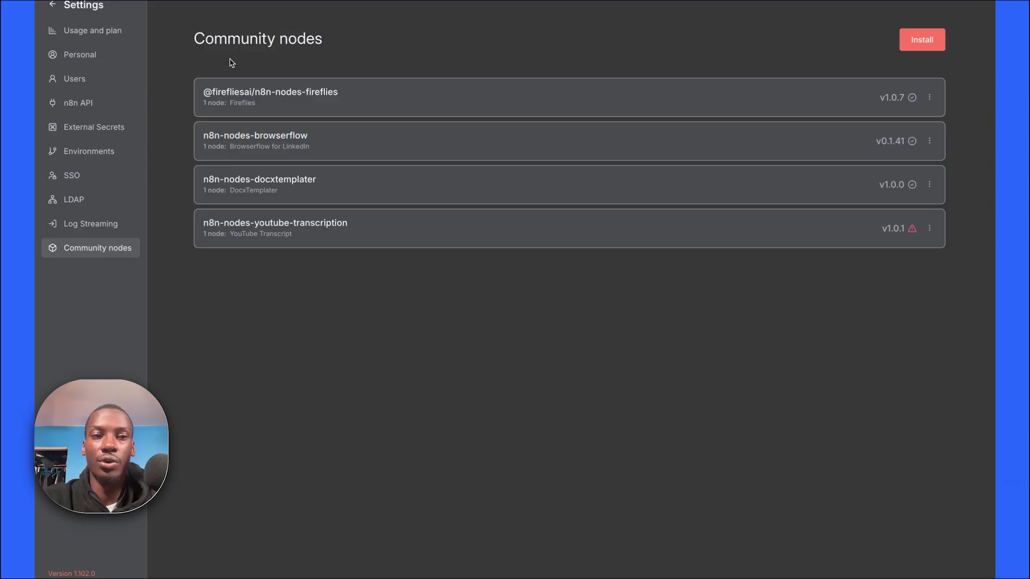
pyautogui.click(79, 19)
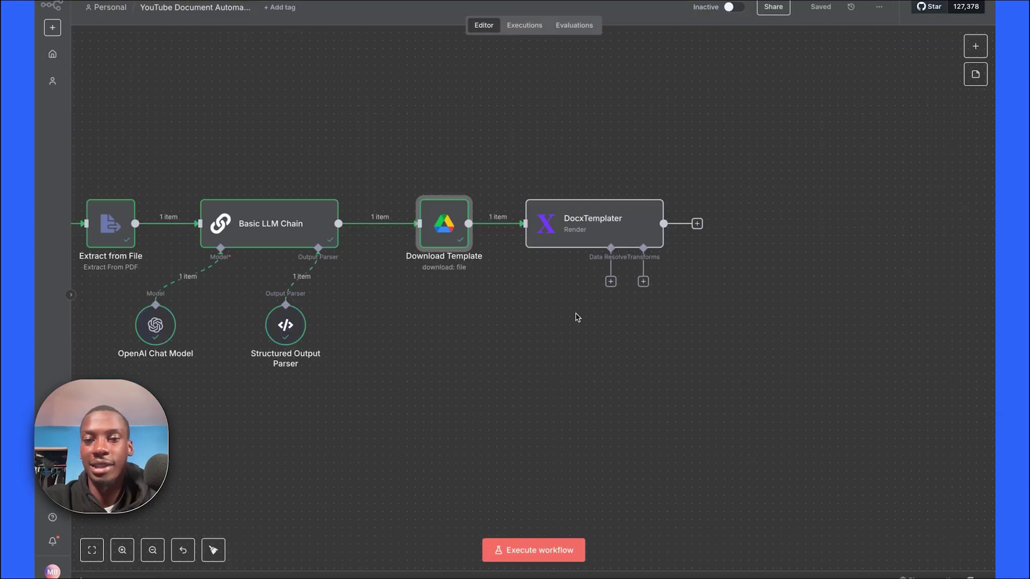
# In the DocxTemplater node, replace the Data value with the incoming output object as {{ $json.output }}, and return to the canvas.
pyautogui.scroll(5, 577, 318)
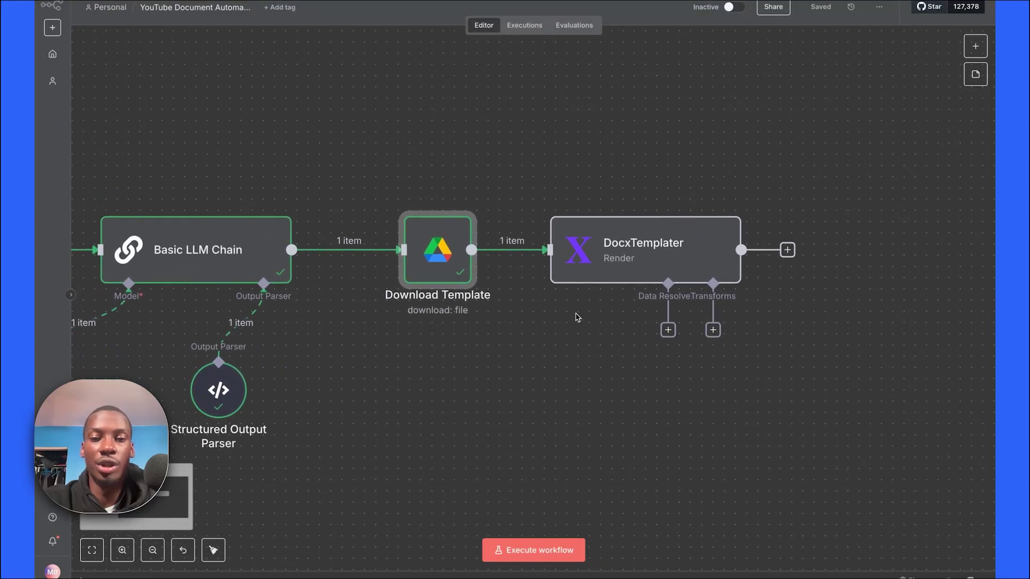
pyautogui.moveTo(446, 272)
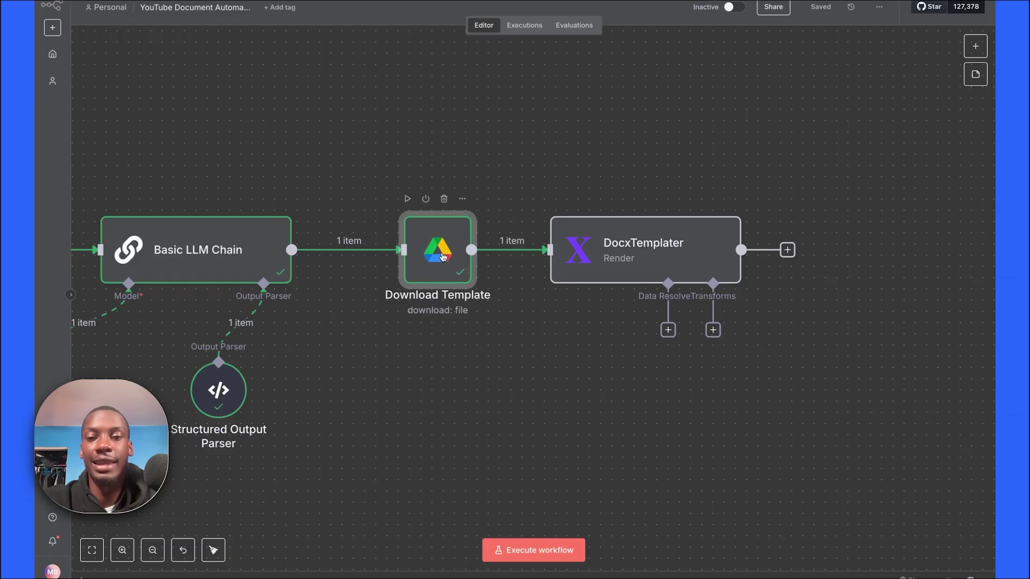
pyautogui.moveTo(620, 253)
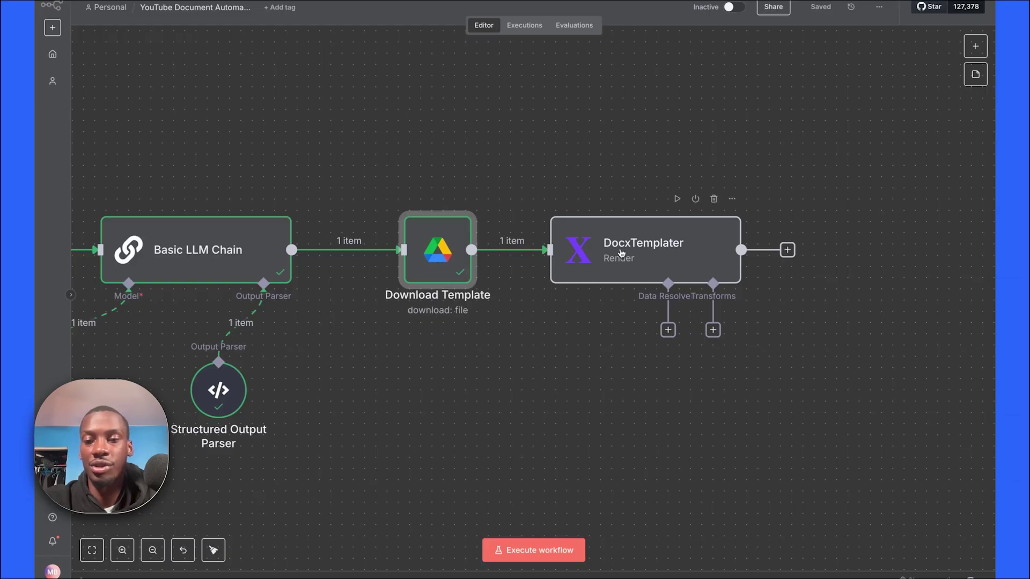
pyautogui.doubleClick(620, 262)
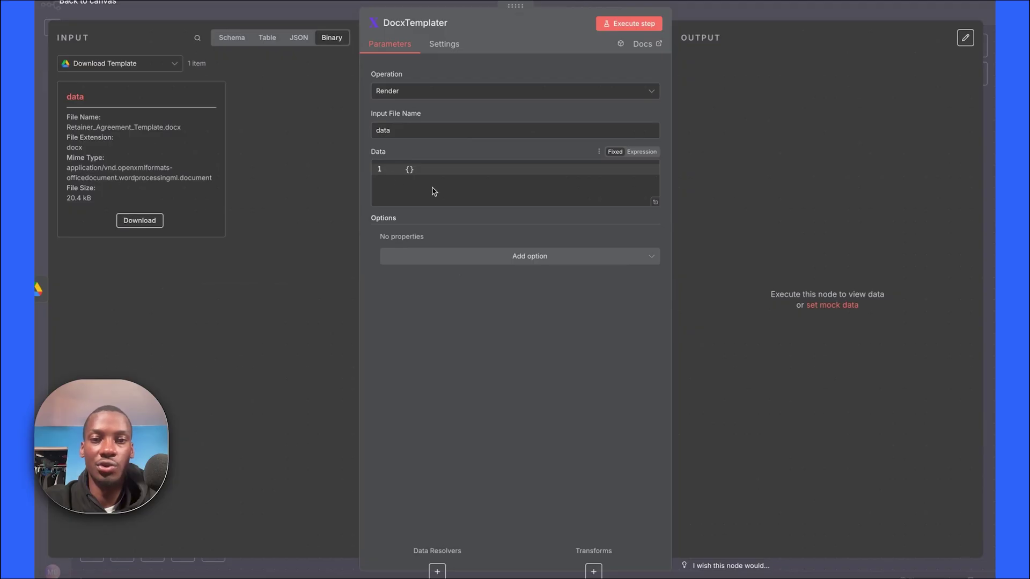
pyautogui.click(392, 171)
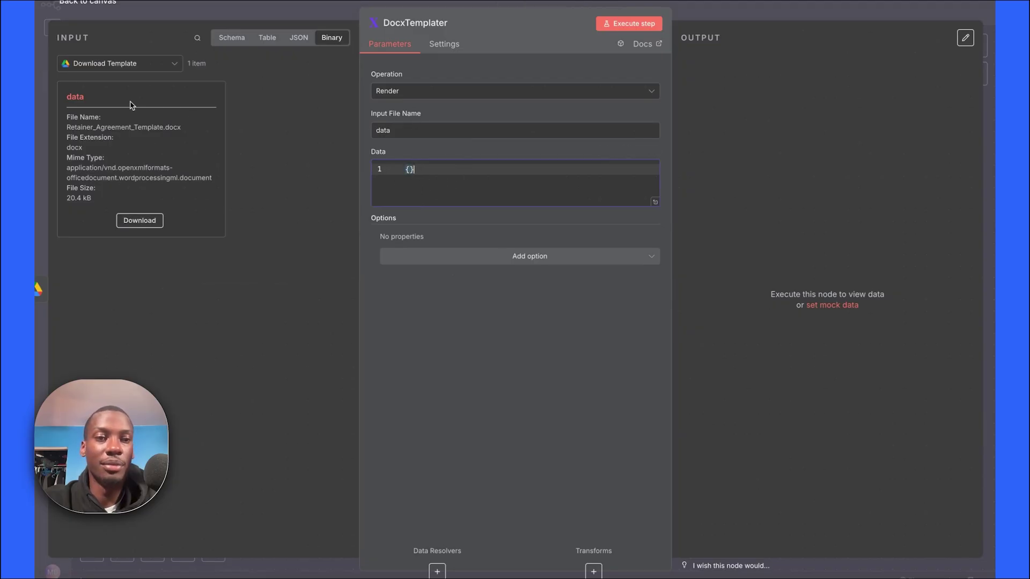
pyautogui.moveTo(94, 99); pyautogui.dragTo(62, 98)
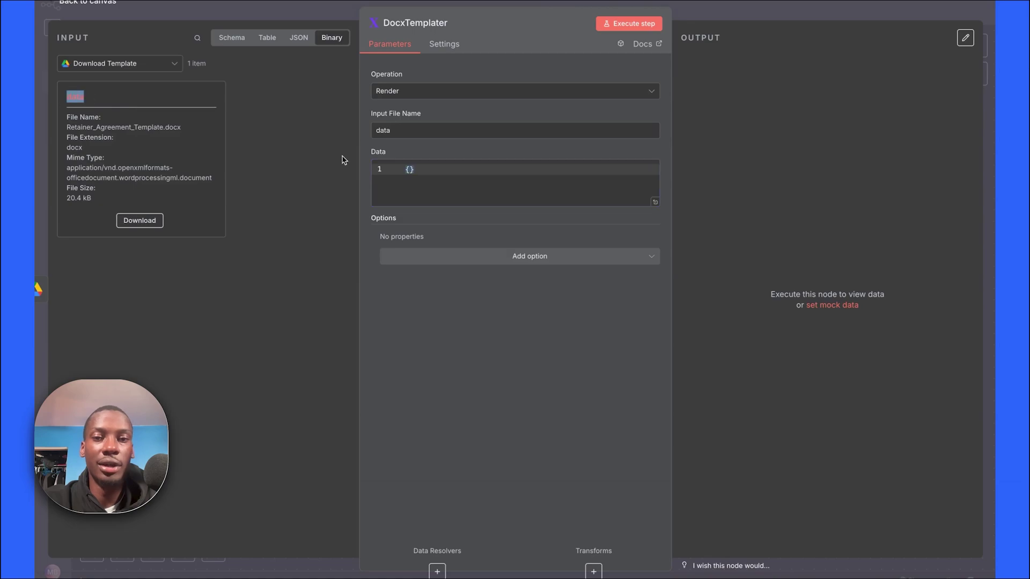
pyautogui.click(421, 175)
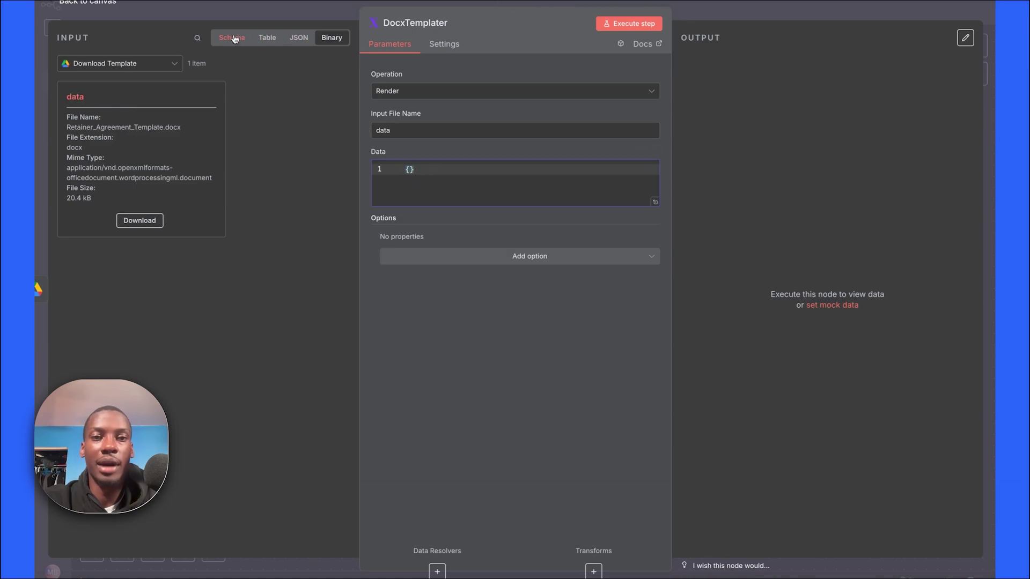
pyautogui.click(296, 39)
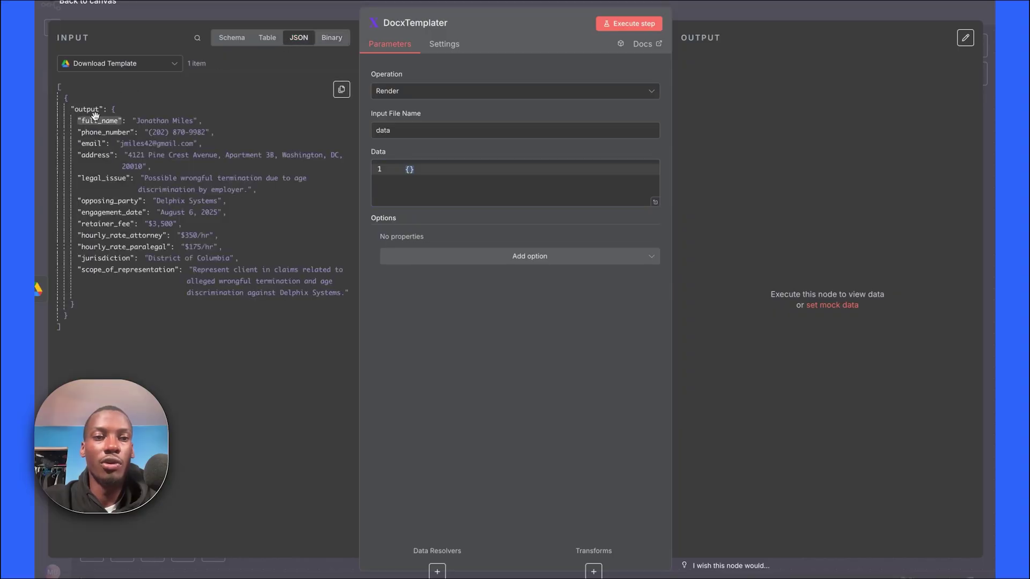
pyautogui.click(429, 170)
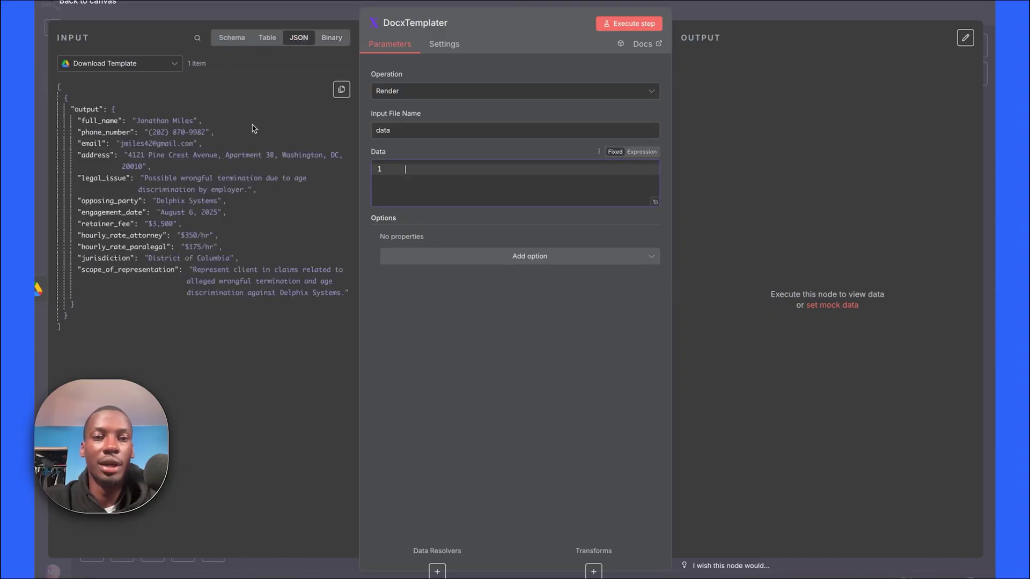
pyautogui.moveTo(87, 110); pyautogui.dragTo(406, 172)
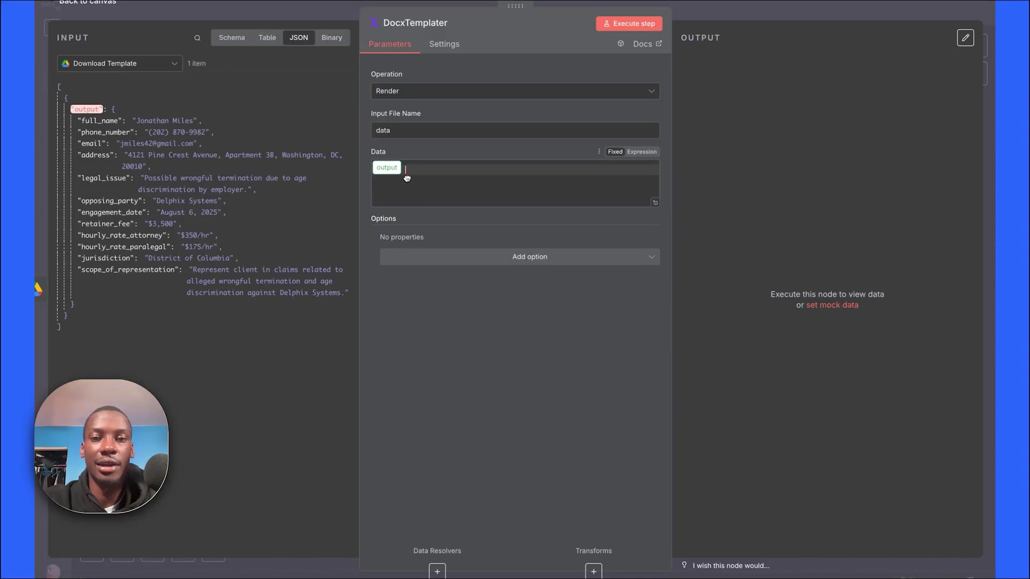
pyautogui.press('Escape')
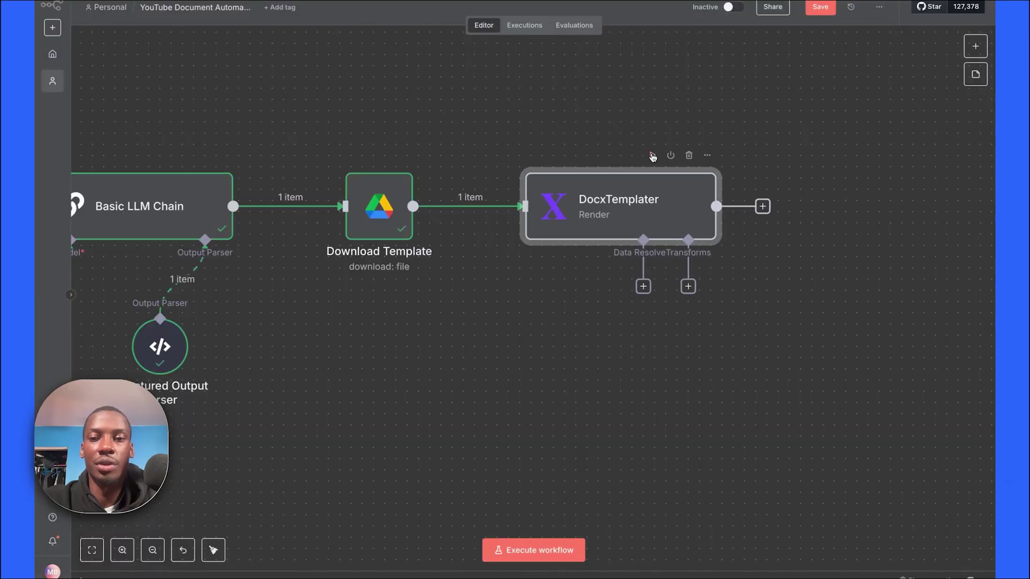
# Execute the DocxTemplater node, download its rendered.docx output file and open it in Word.
pyautogui.click(652, 156)
pyautogui.scroll(1, 615, 208)
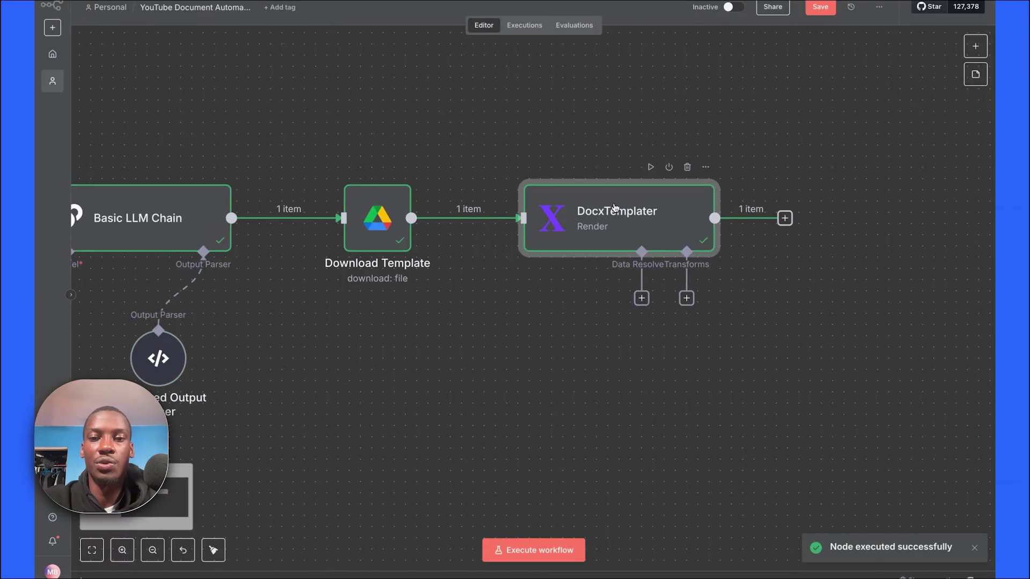
pyautogui.scroll(1, 606, 236)
pyautogui.hscroll(1, 599, 264)
pyautogui.doubleClick(599, 237)
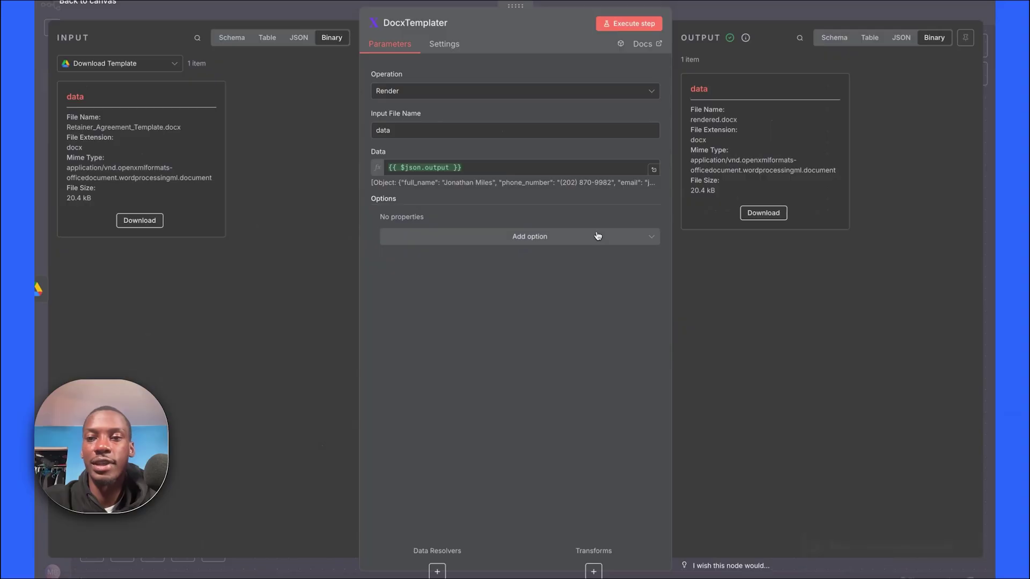
pyautogui.click(779, 213)
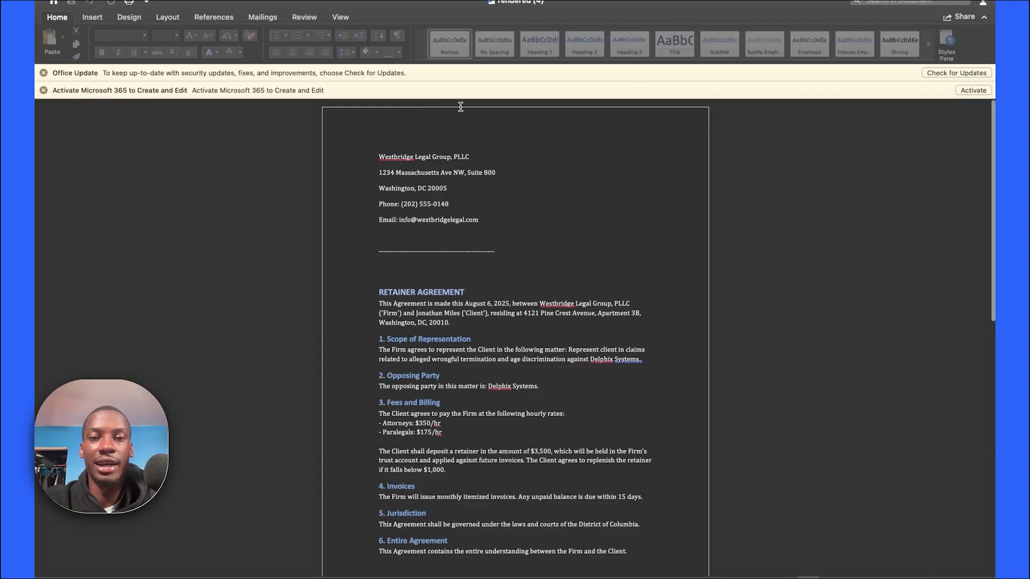
# Review the rendered retainer agreement for the filled-in client details, scope, opposing party, fees, jurisdiction and signature block.
pyautogui.scroll(-3, 476, 239)
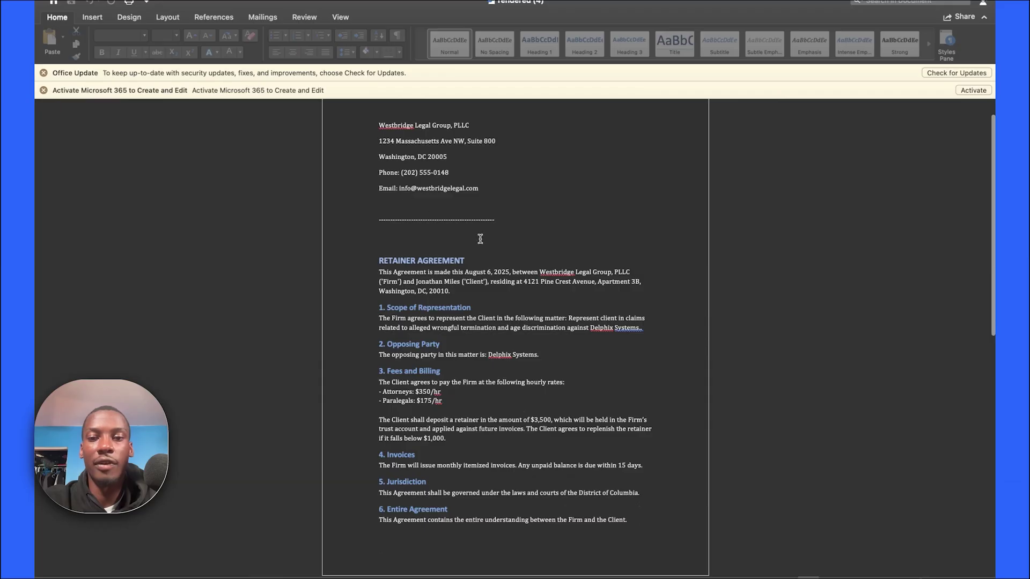
pyautogui.scroll(-1, 472, 227)
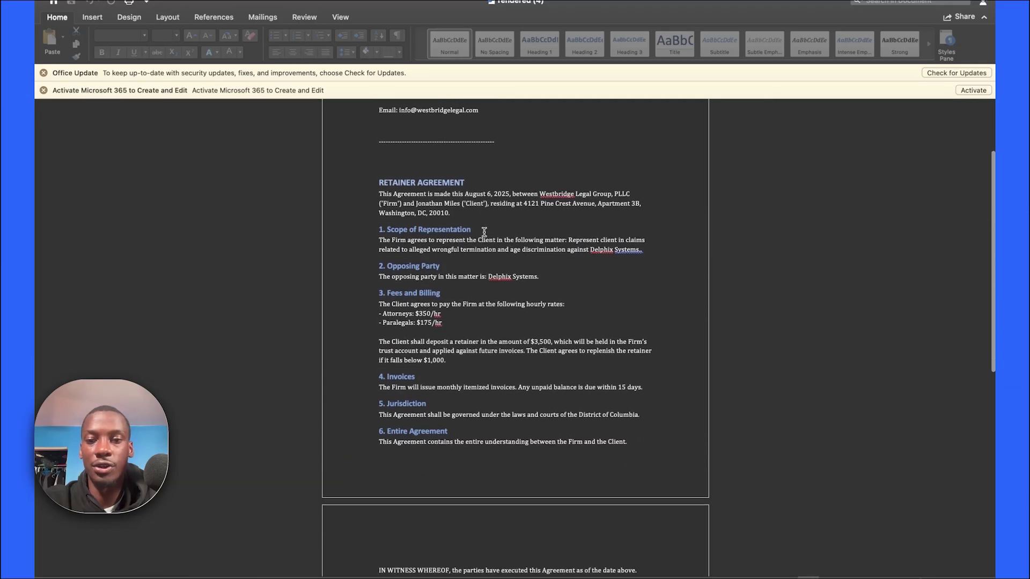
pyautogui.scroll(-3, 454, 236)
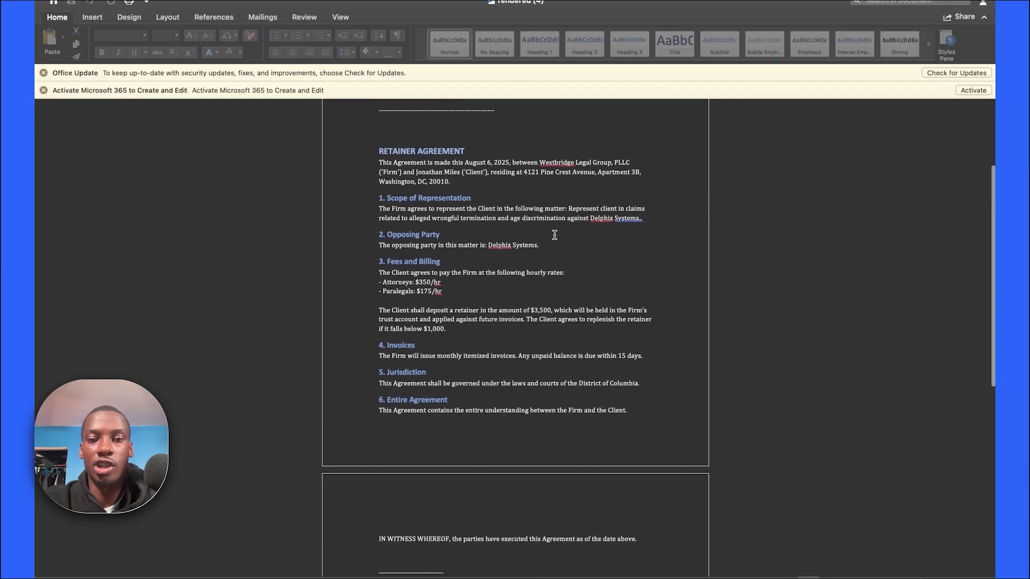
pyautogui.scroll(-3, 462, 266)
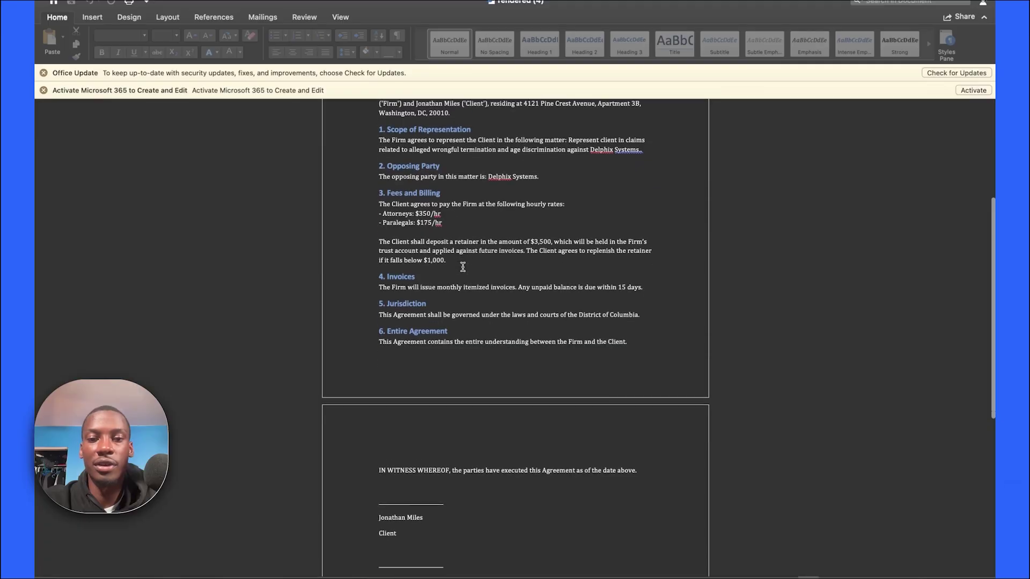
pyautogui.scroll(-1, 497, 418)
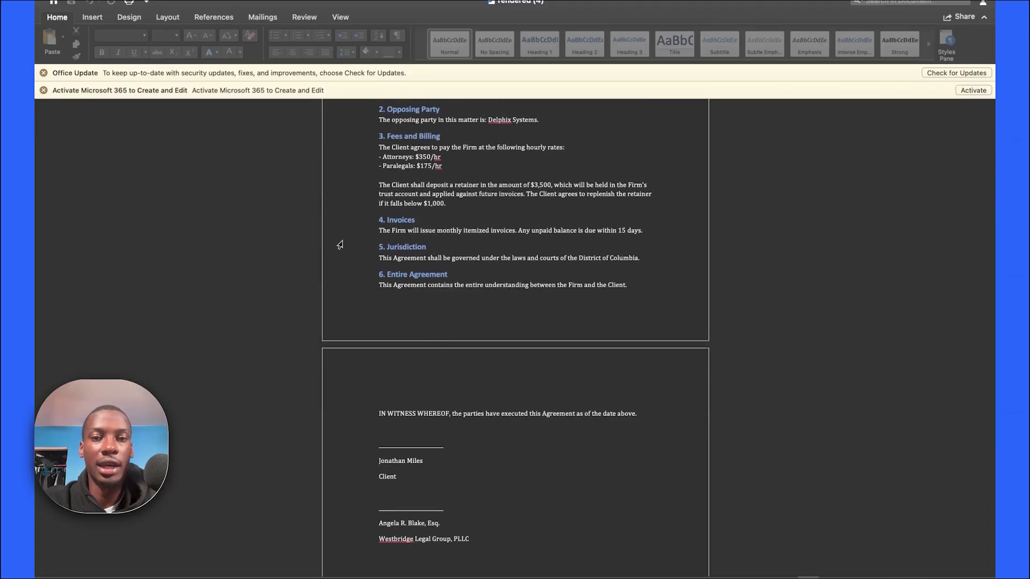
pyautogui.scroll(6, 503, 340)
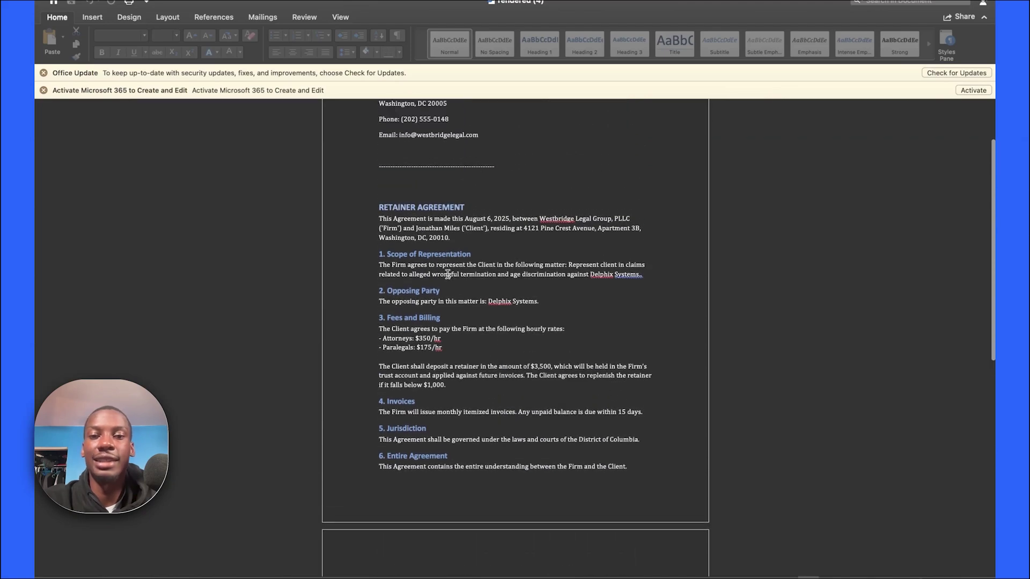
pyautogui.scroll(3, 448, 274)
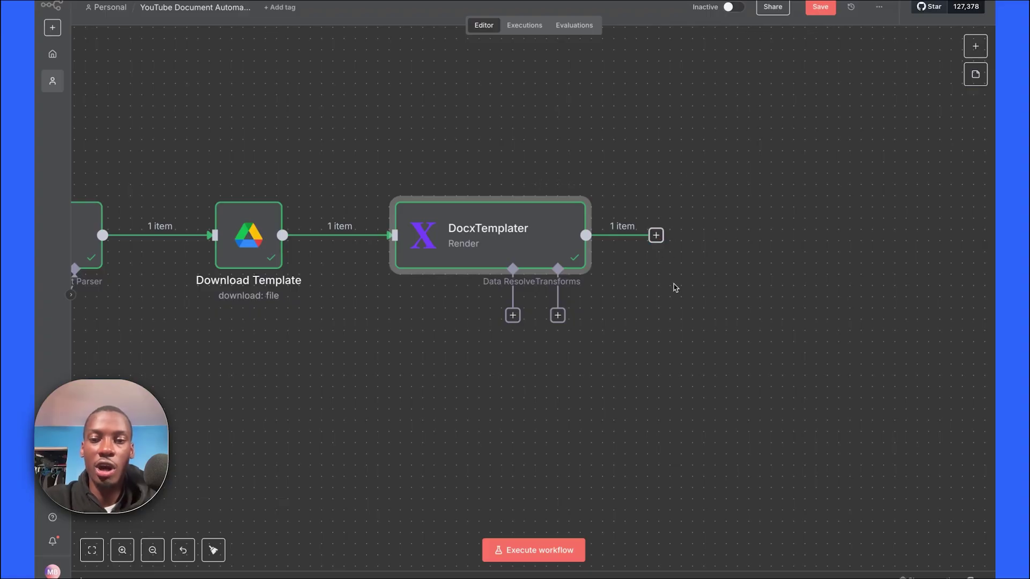
# Back in n8n, add a Google Drive Upload file node after the DocxTemplater node.
pyautogui.click(657, 241)
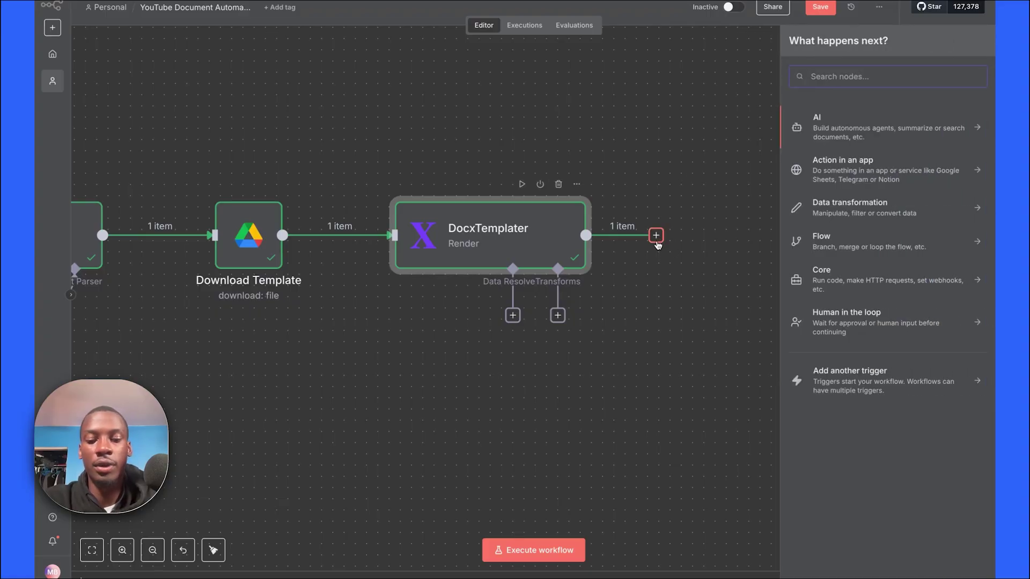
pyautogui.write('google drive')
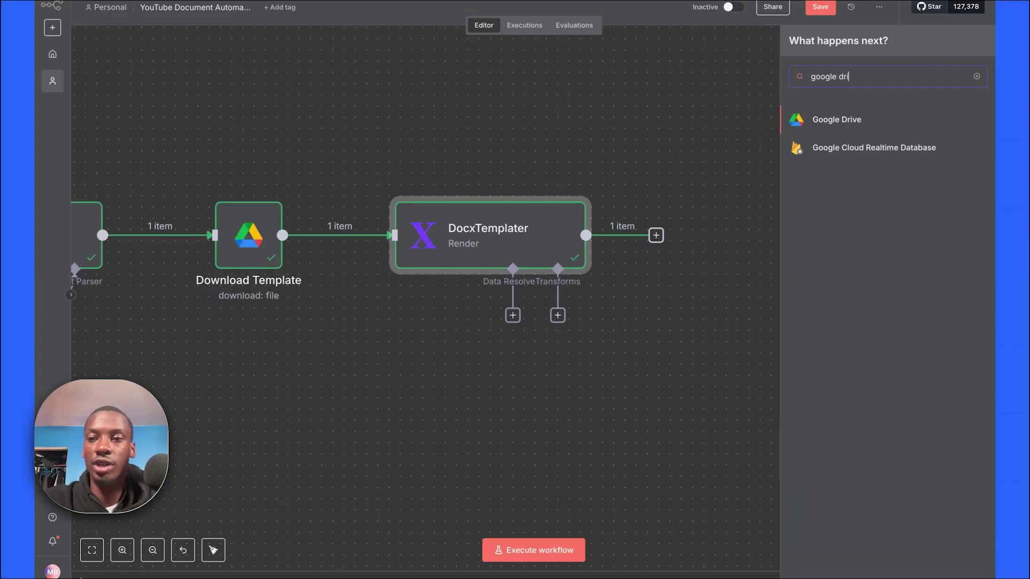
pyautogui.click(855, 122)
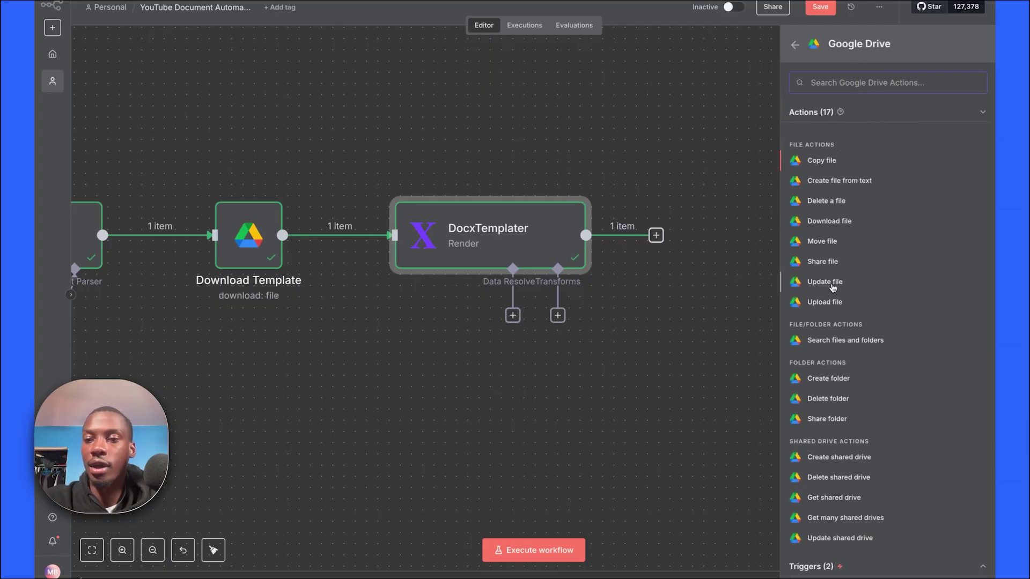
pyautogui.click(833, 304)
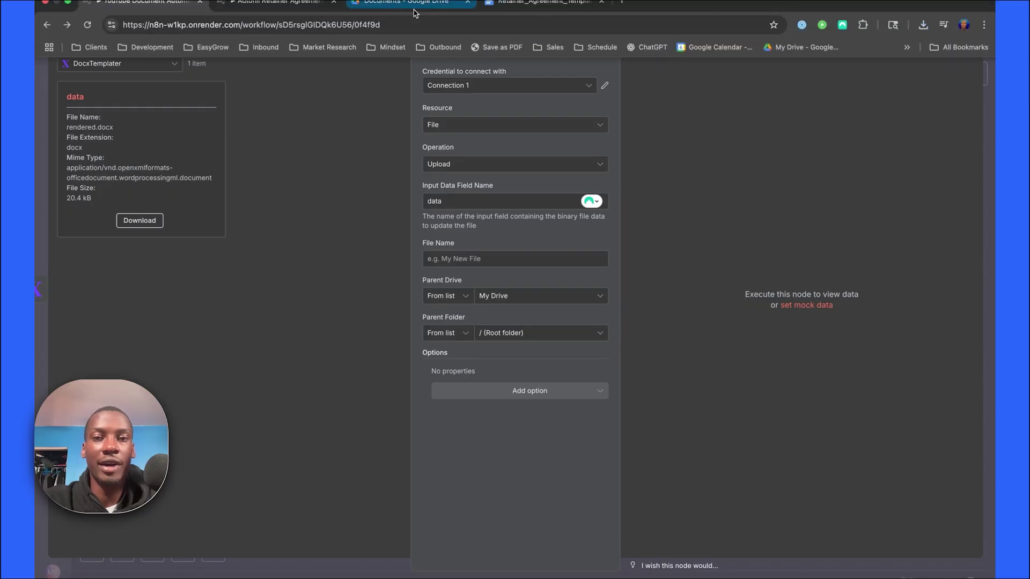
# Switch to Google Drive, open the formatted retainer agreements folder inside Documents, and copy the folder ID from its URL.
pyautogui.click(414, 9)
pyautogui.click(589, 254)
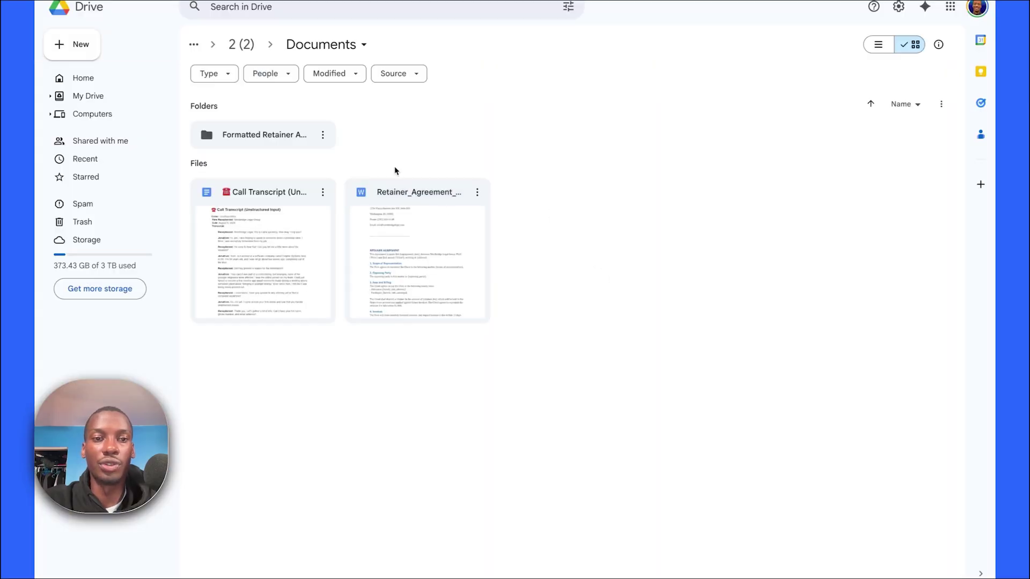
pyautogui.doubleClick(260, 141)
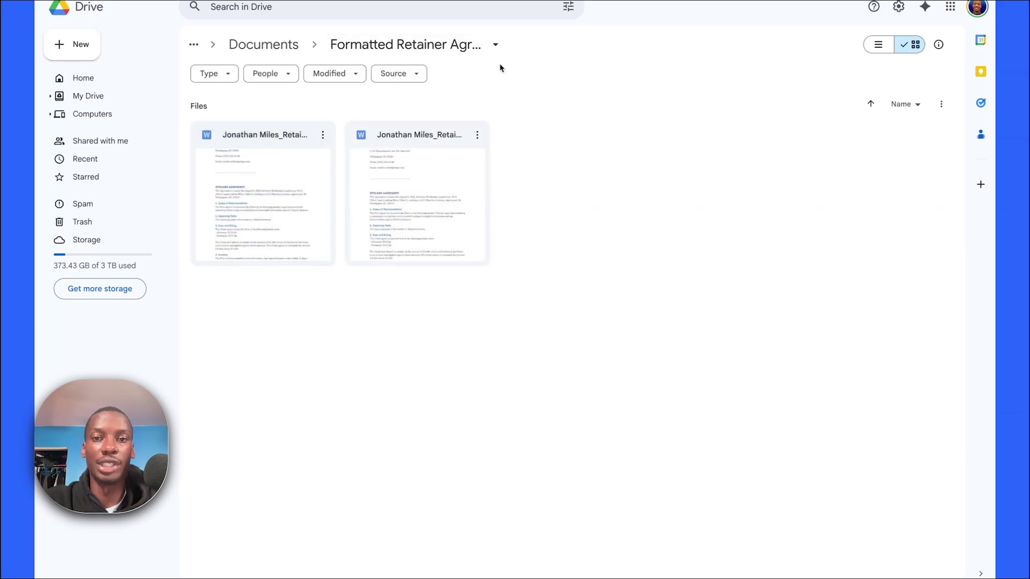
pyautogui.moveTo(470, 3)
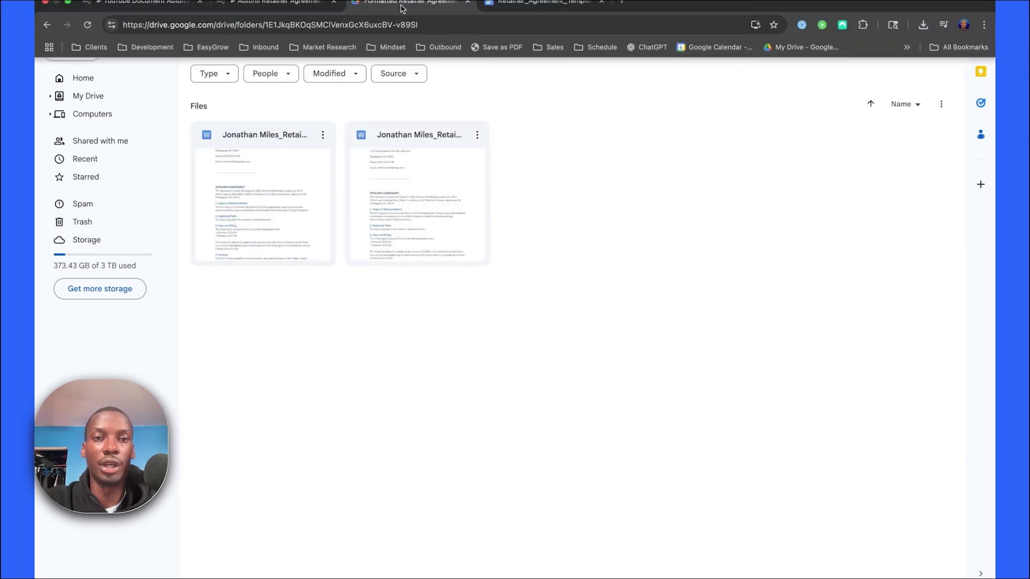
pyautogui.click(341, 28)
pyautogui.click(322, 22)
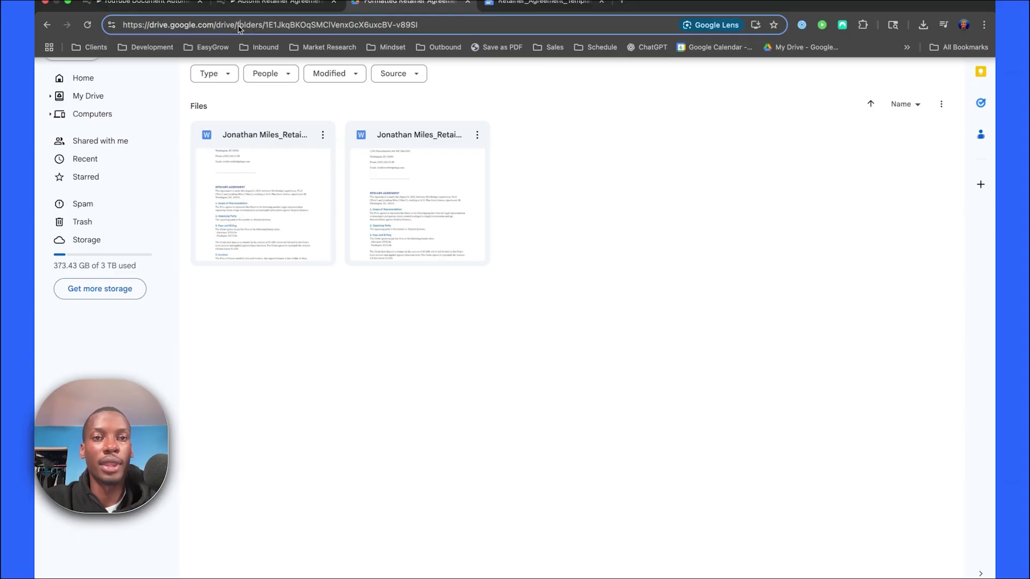
pyautogui.moveTo(238, 28); pyautogui.dragTo(262, 28)
pyautogui.click(267, 27)
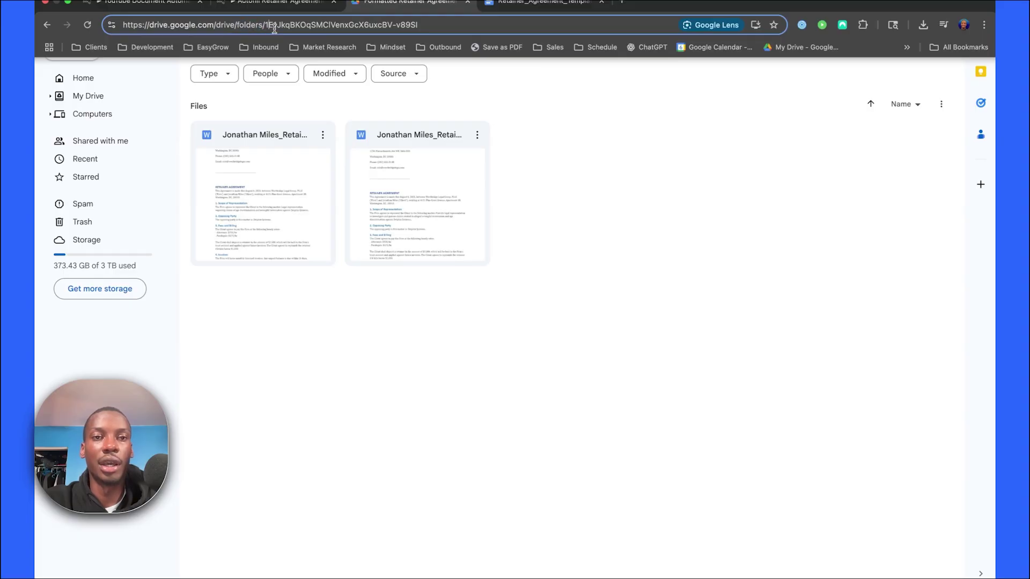
pyautogui.moveTo(265, 27); pyautogui.dragTo(439, 25)
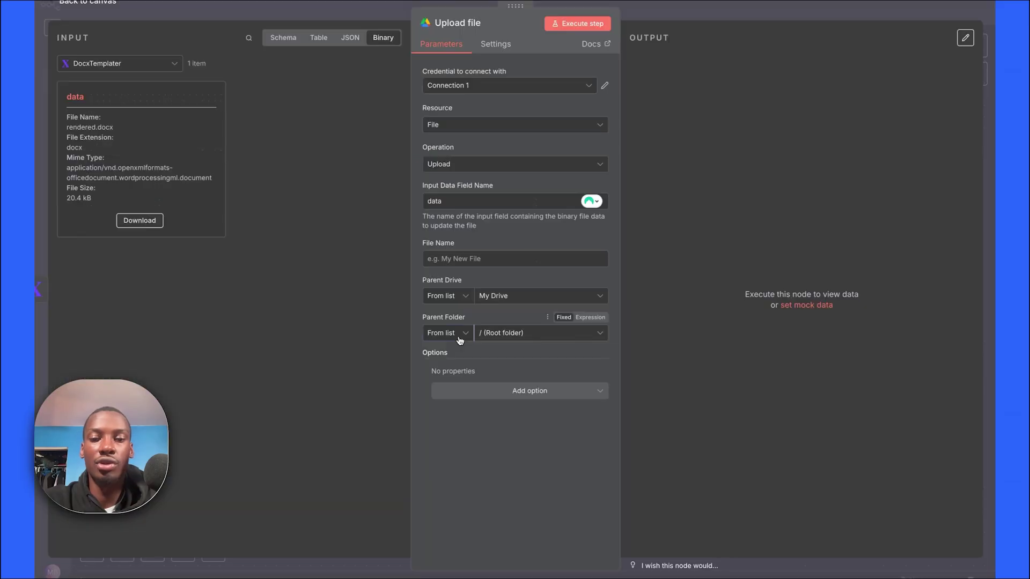
# Back in n8n, set the Upload file node's Parent Folder to By ID and replace root with the copied folder ID.
pyautogui.click(449, 333)
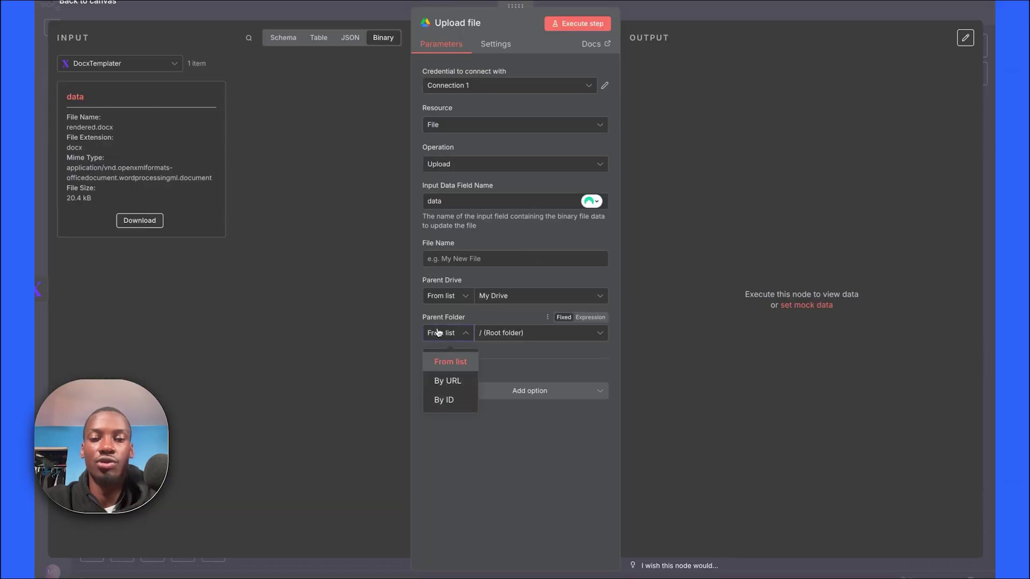
pyautogui.click(455, 407)
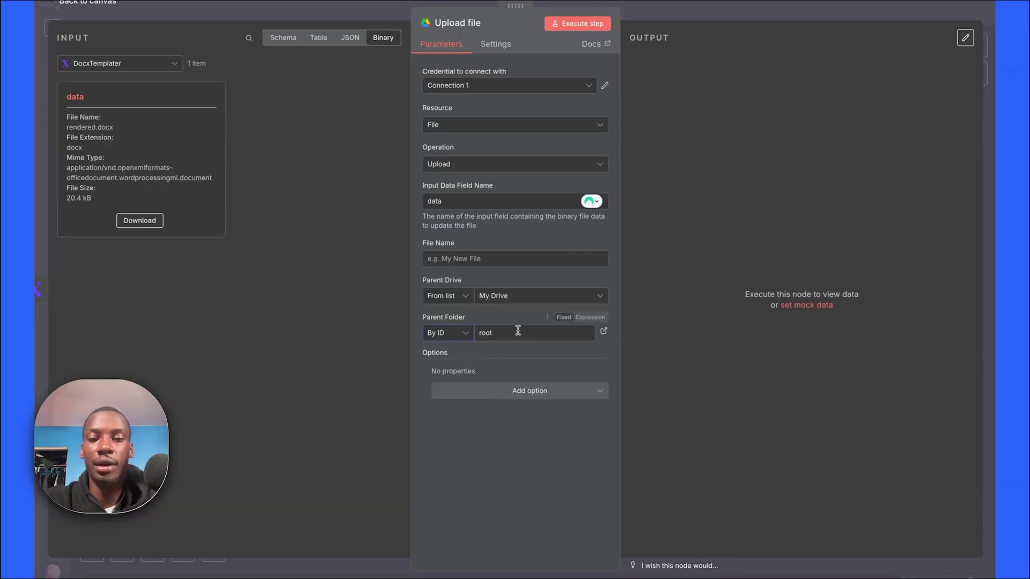
pyautogui.hotkey('ctrl', 'a')
pyautogui.press('BackSpace')
pyautogui.hotkey('ctrl', 'v')
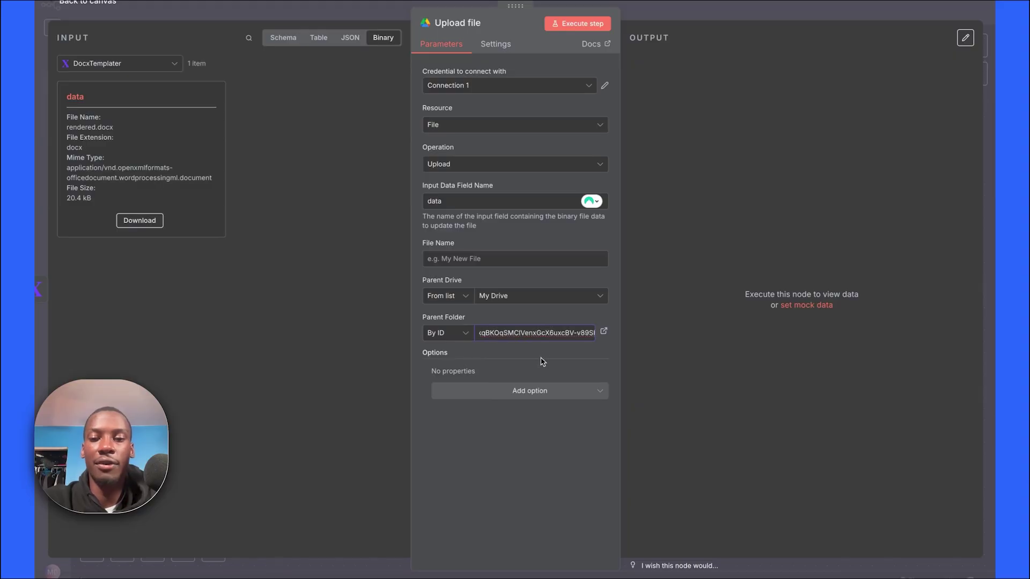
pyautogui.click(530, 352)
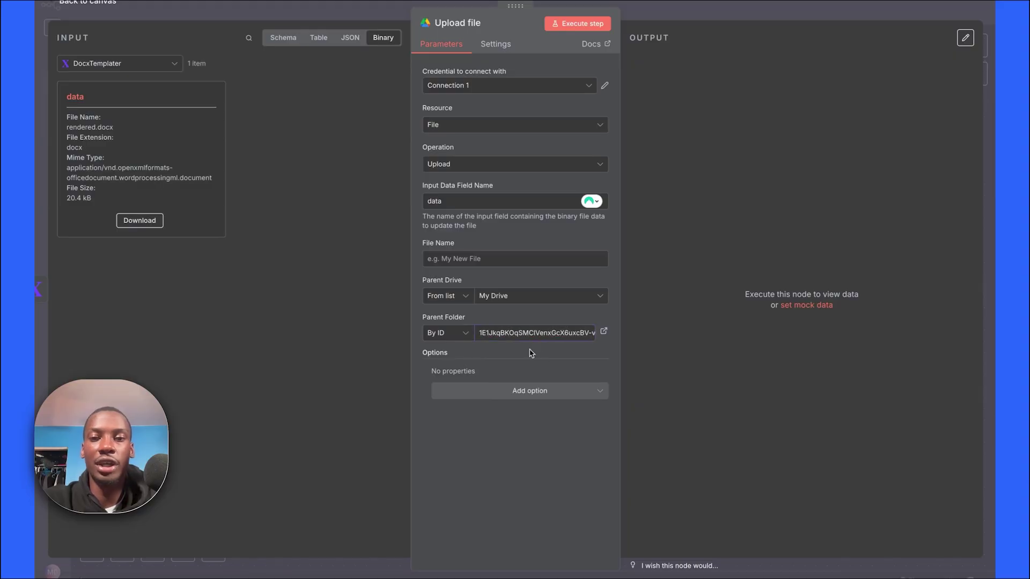
# Run the Upload file node, close its settings, and reposition it above and to the right of DocxTemplater on the canvas.
pyautogui.click(586, 28)
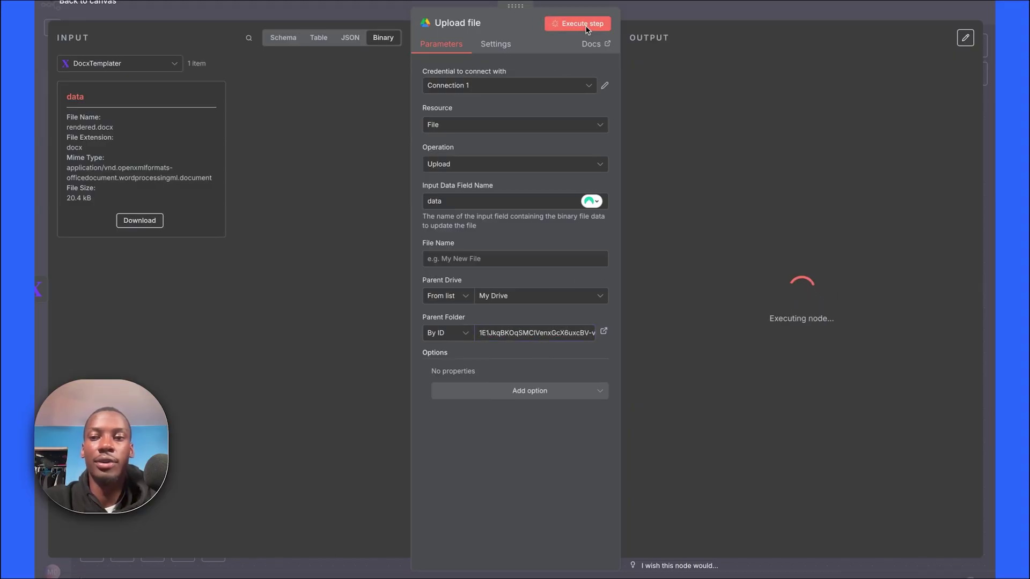
pyautogui.click(732, 6)
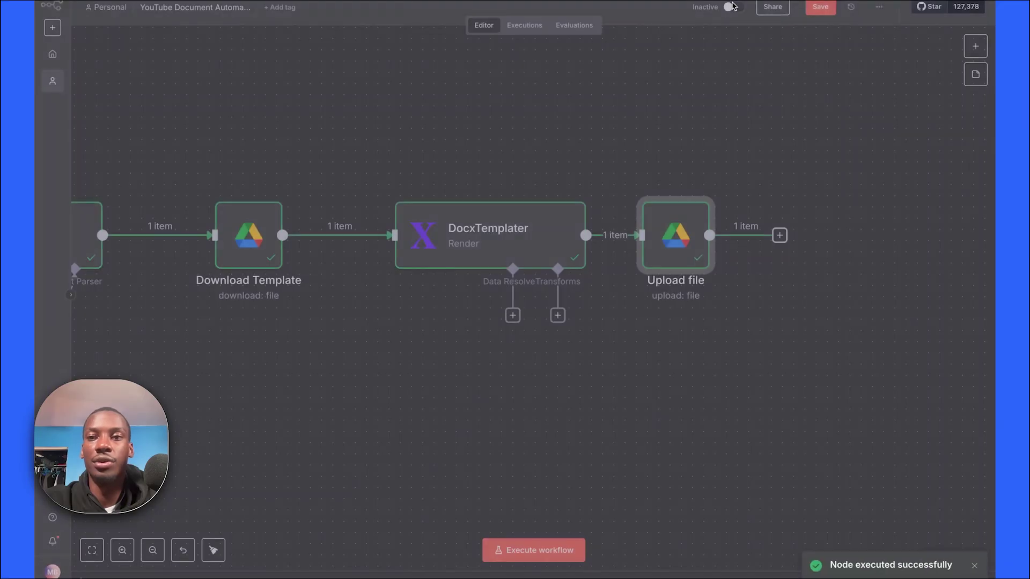
pyautogui.moveTo(681, 231); pyautogui.dragTo(735, 86)
pyautogui.scroll(-2, 749, 276)
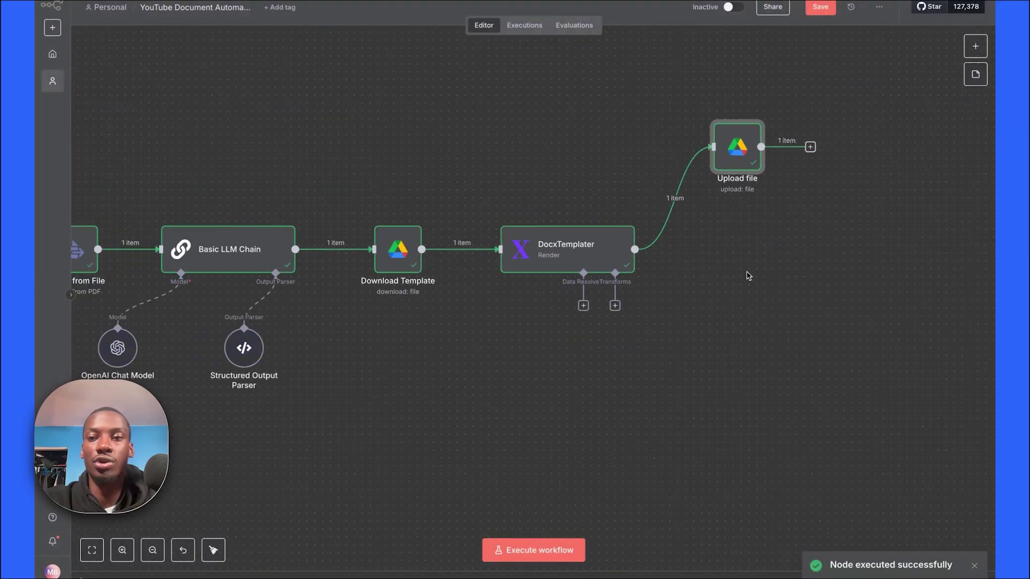
# Switch to the Google Drive folder, open the uploaded rendered.docx, and review its agreement clauses and signature block.
pyautogui.click(405, 4)
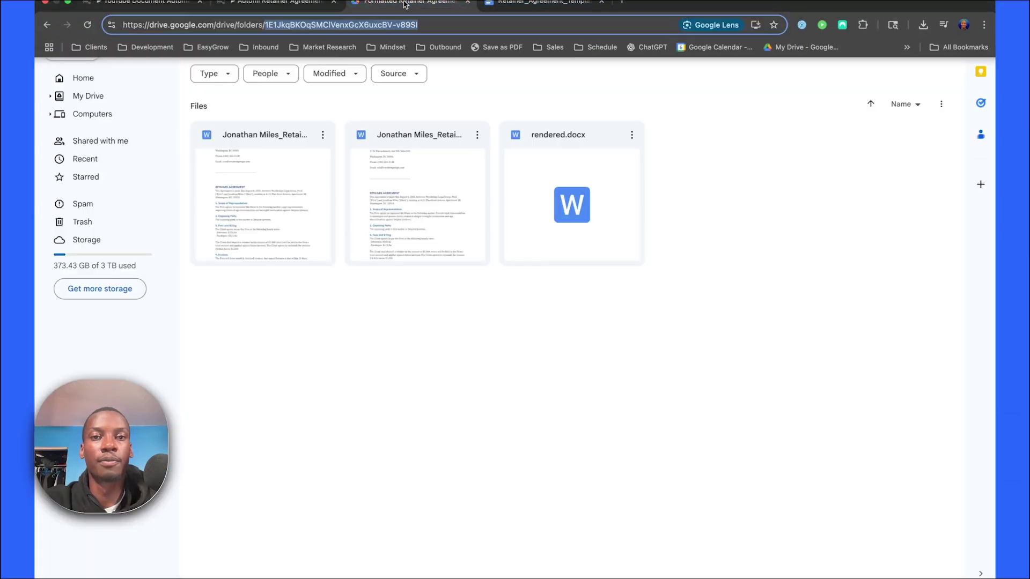
pyautogui.doubleClick(568, 230)
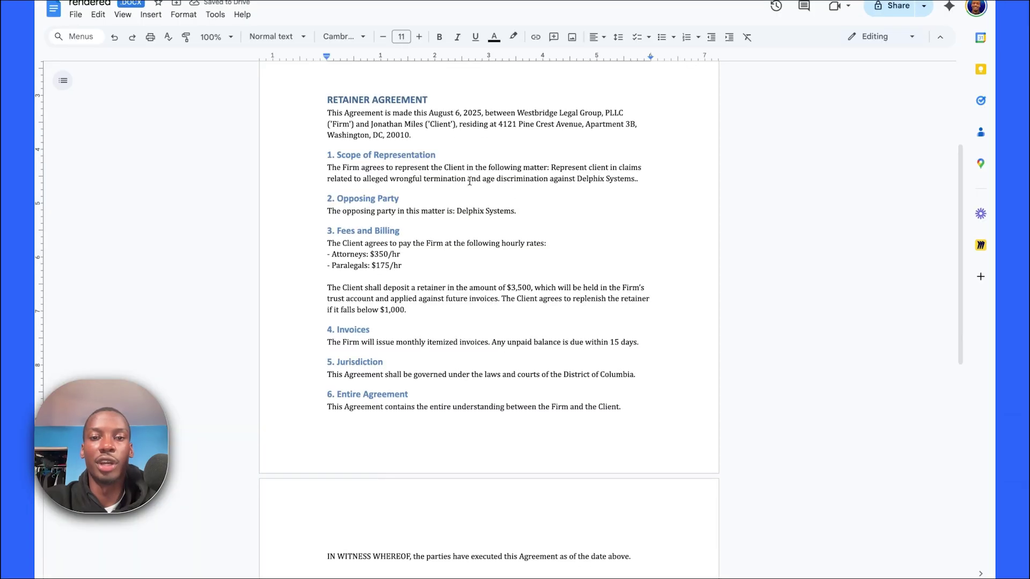
pyautogui.scroll(3, 427, 140)
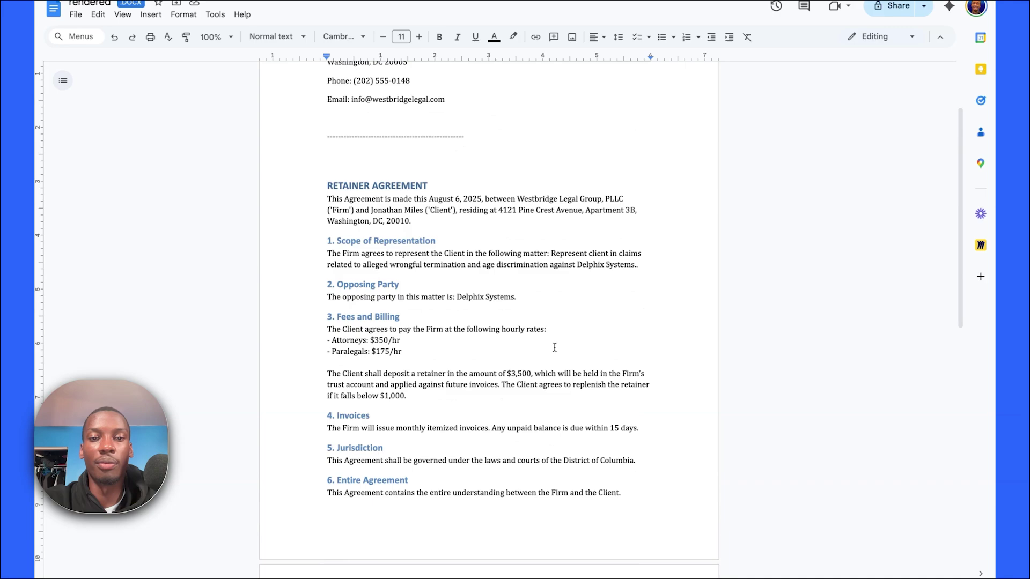
pyautogui.scroll(-1, 413, 223)
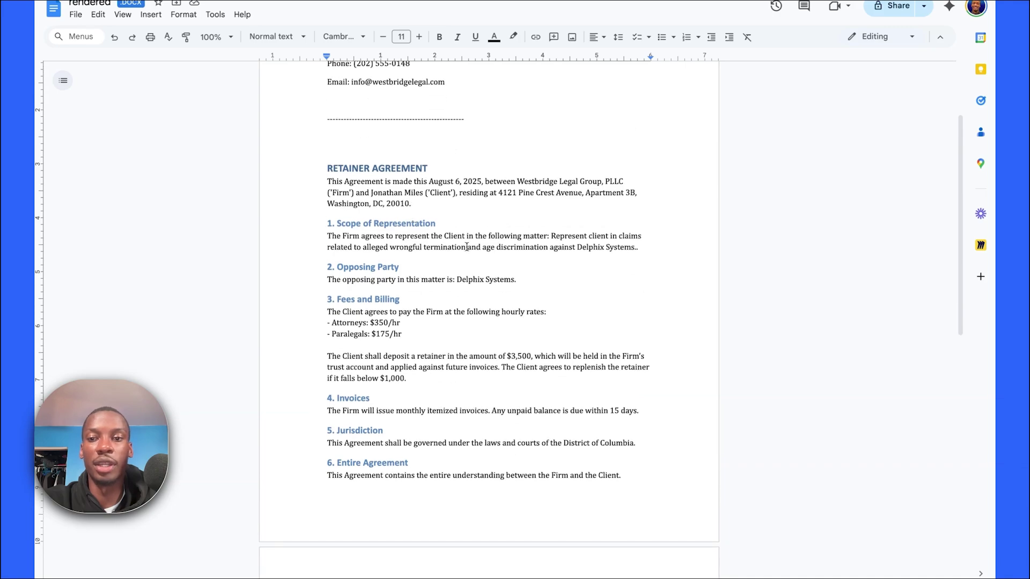
pyautogui.scroll(2, 467, 247)
pyautogui.scroll(-13, 467, 247)
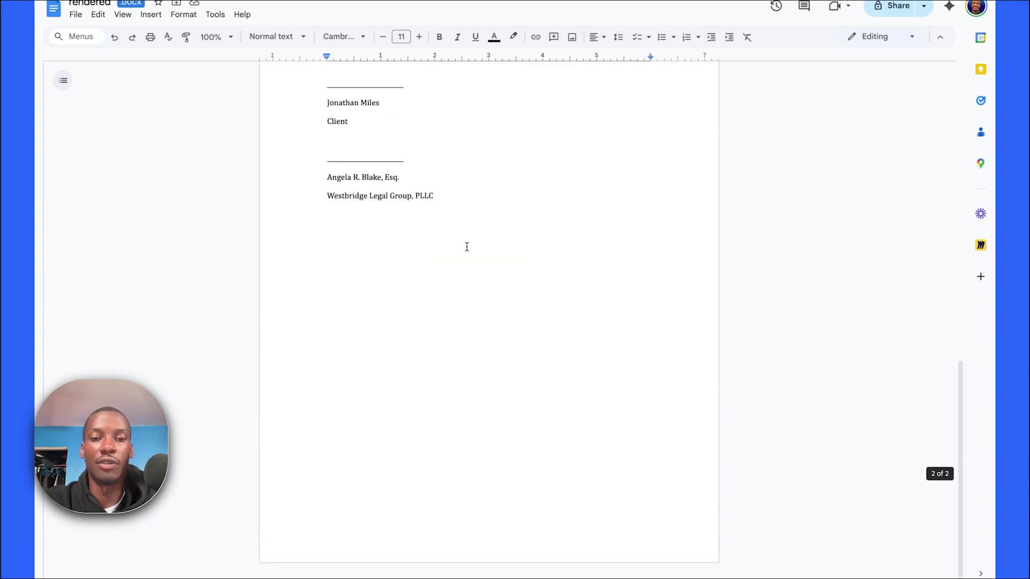
pyautogui.scroll(15, 467, 247)
pyautogui.moveTo(479, 30)
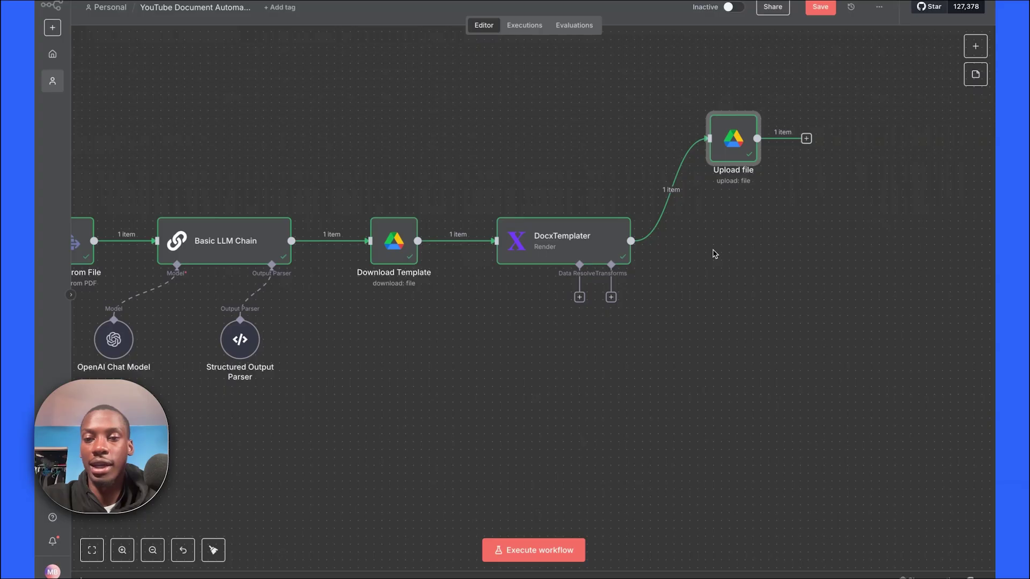
# Back in n8n, add an HTTP Request node as a second branch from DocxTemplater and set its method to POST.
pyautogui.hscroll(3, 714, 253)
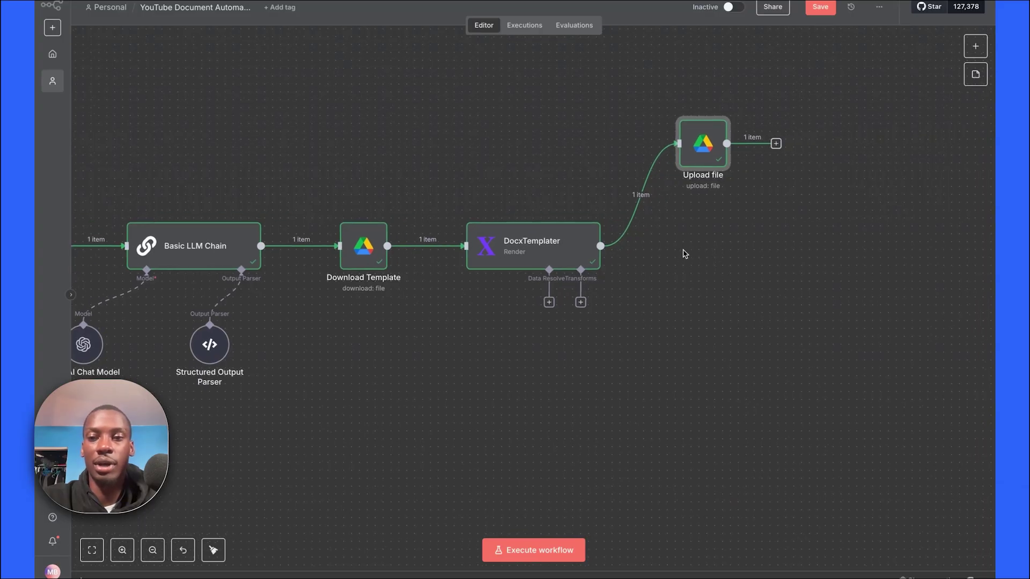
pyautogui.scroll(-2, 685, 254)
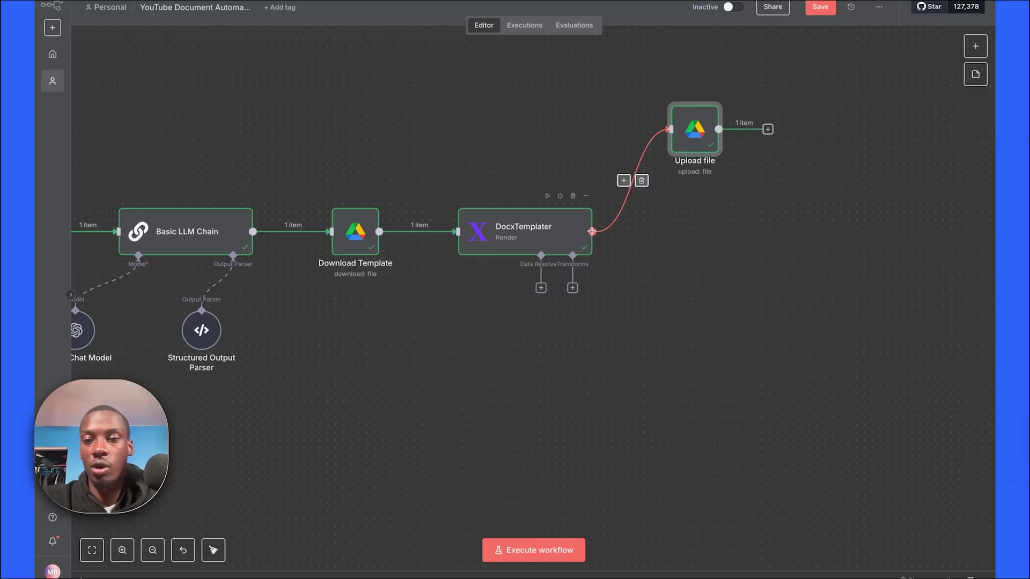
pyautogui.moveTo(593, 231); pyautogui.dragTo(661, 307)
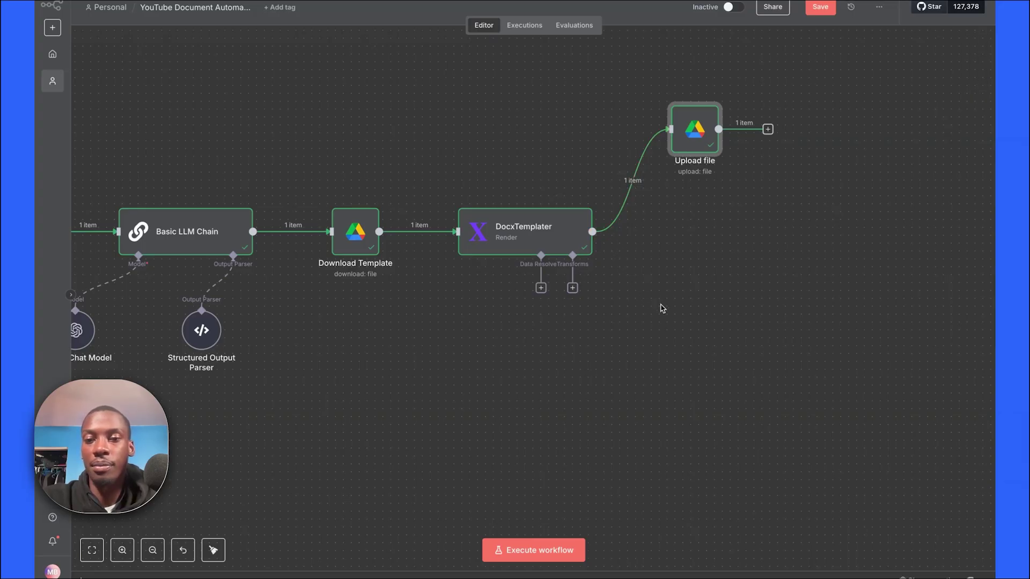
pyautogui.write('http')
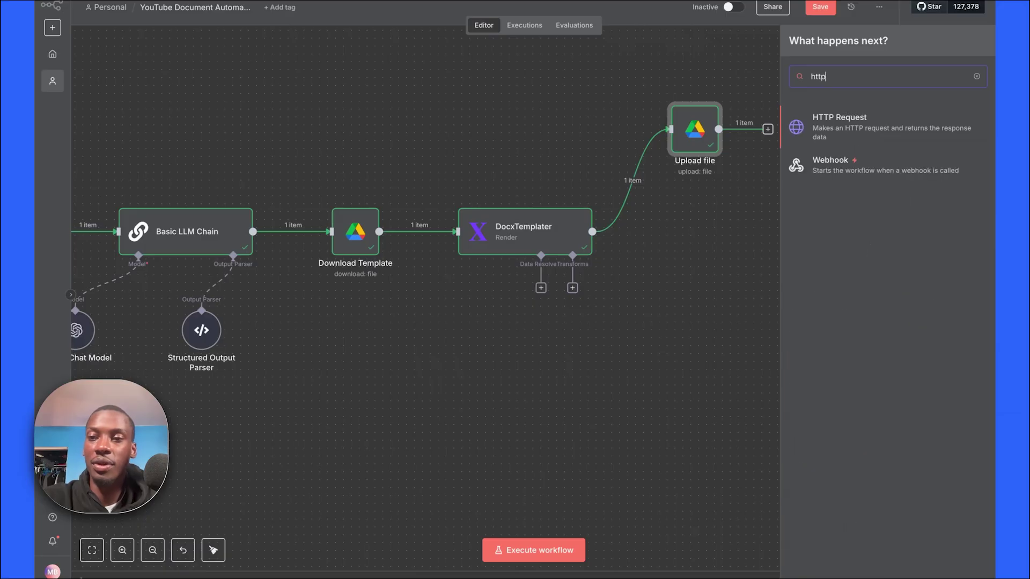
pyautogui.click(886, 130)
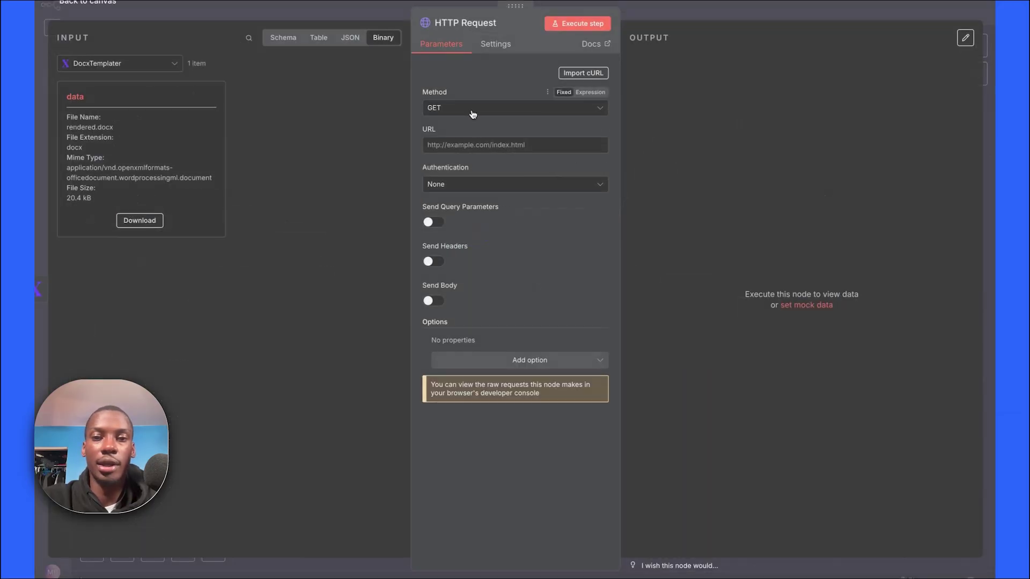
pyautogui.click(471, 109)
pyautogui.click(463, 232)
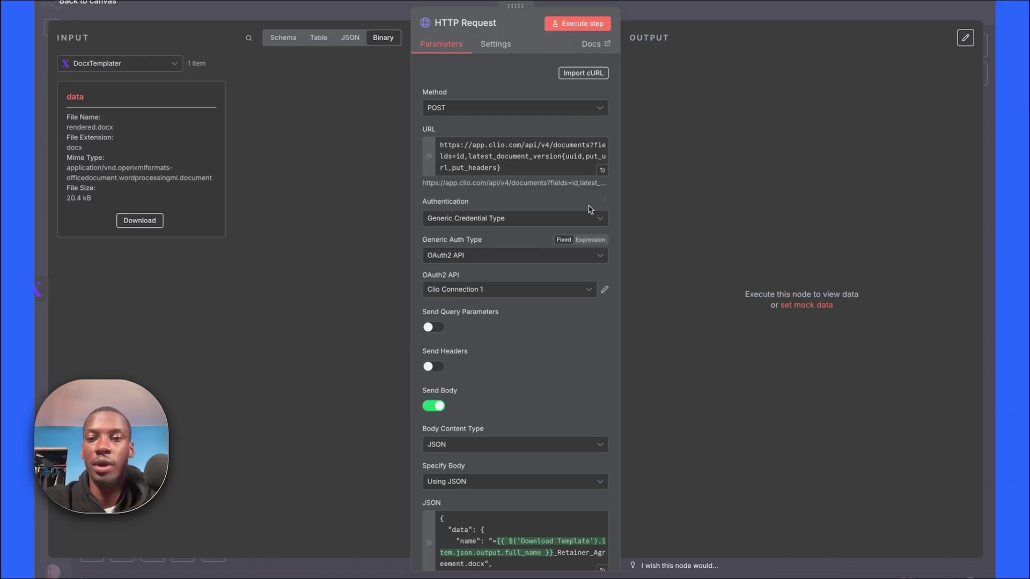
# Open the HTTP Request node's URL expression in full and examine the Clio documents endpoint and its requested fields.
pyautogui.click(603, 170)
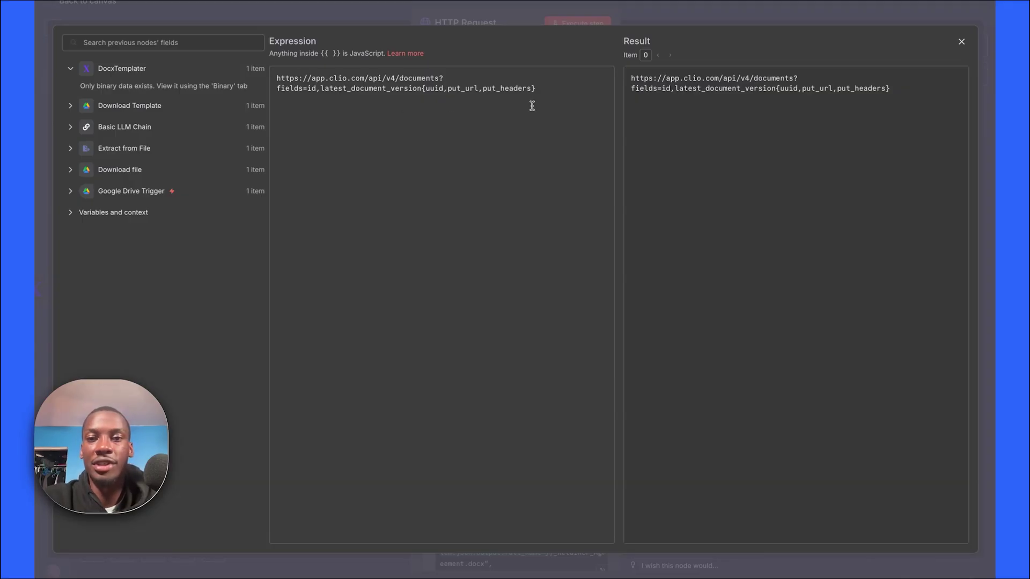
pyautogui.moveTo(548, 91); pyautogui.dragTo(271, 70)
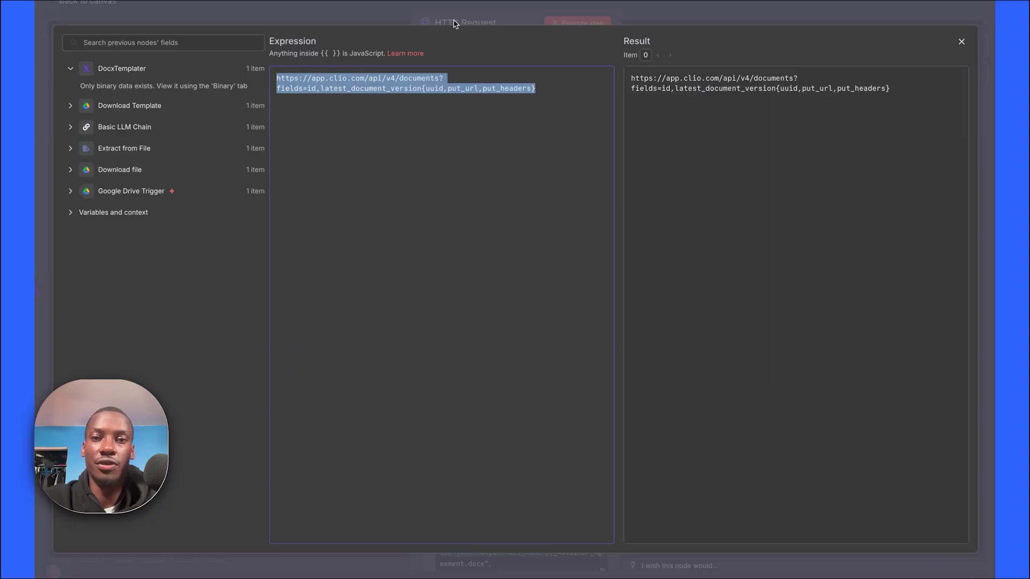
pyautogui.click(333, 132)
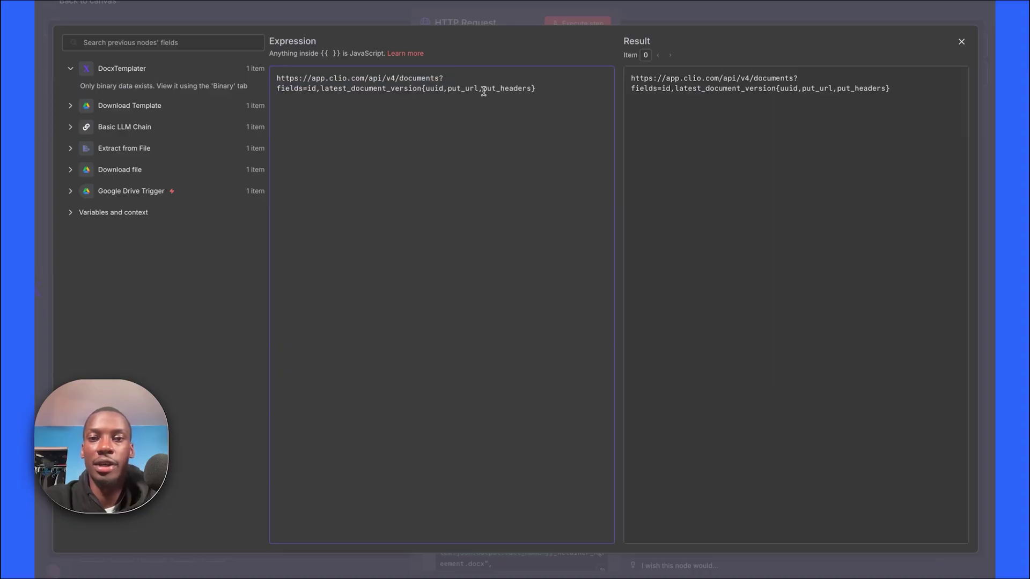
pyautogui.click(590, 21)
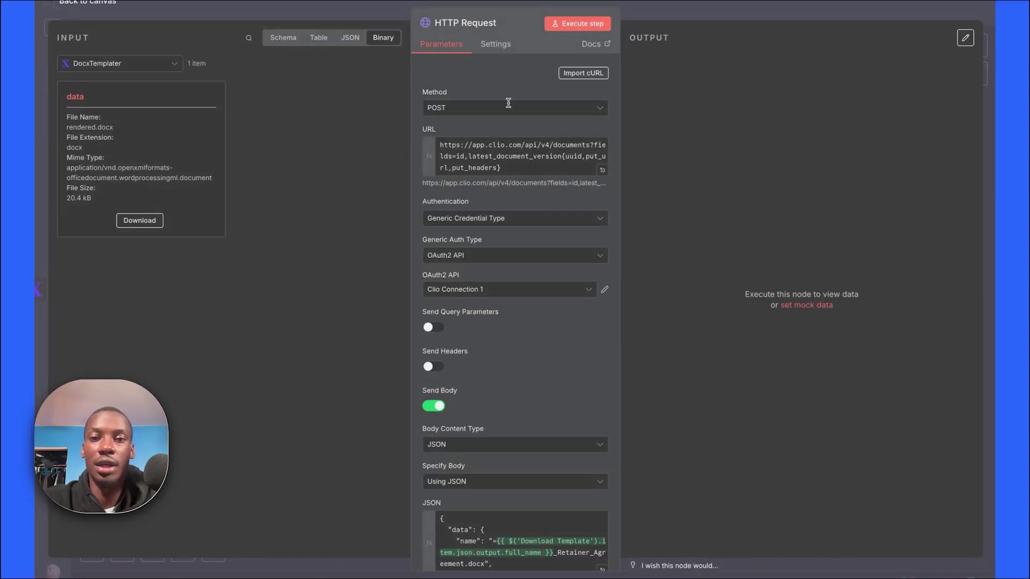
pyautogui.scroll(-1, 457, 138)
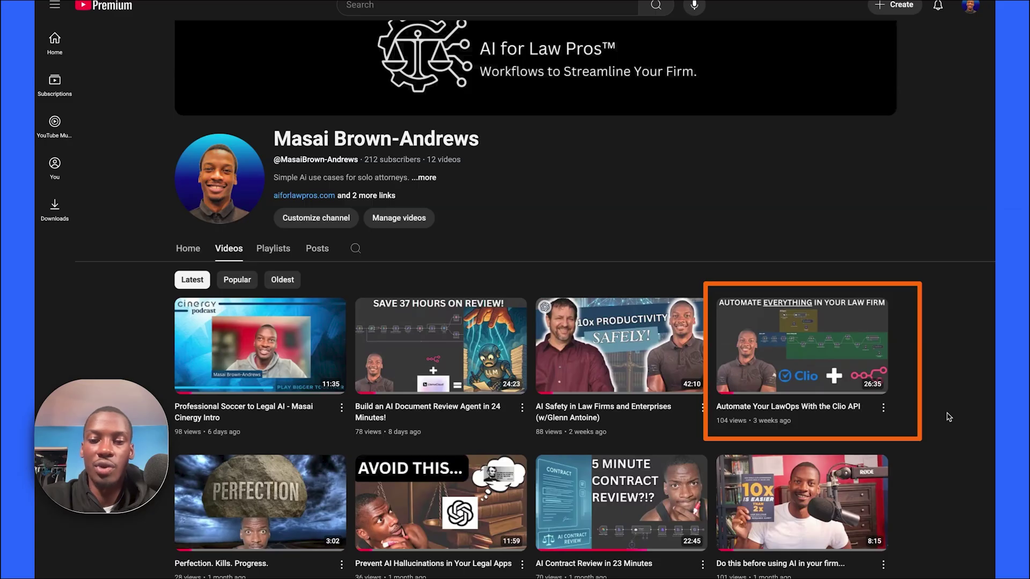
# Back in n8n, check the HTTP Request's authentication, query and header settings, with Body Content Type JSON and Specify Body Using JSON.
pyautogui.hotkey('ctrl', '1')
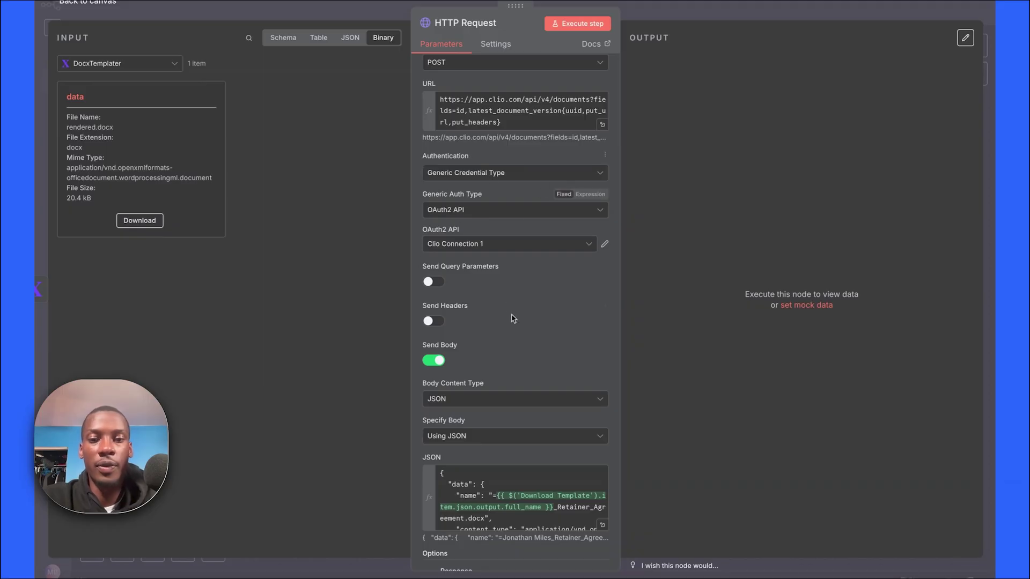
pyautogui.scroll(-1, 512, 321)
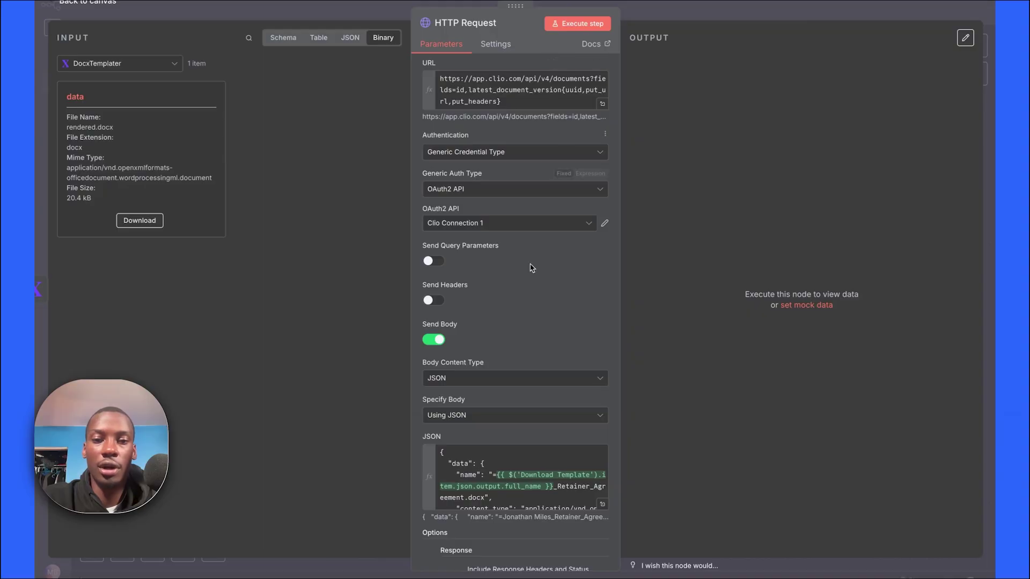
pyautogui.scroll(-2, 523, 279)
pyautogui.scroll(-3, 481, 263)
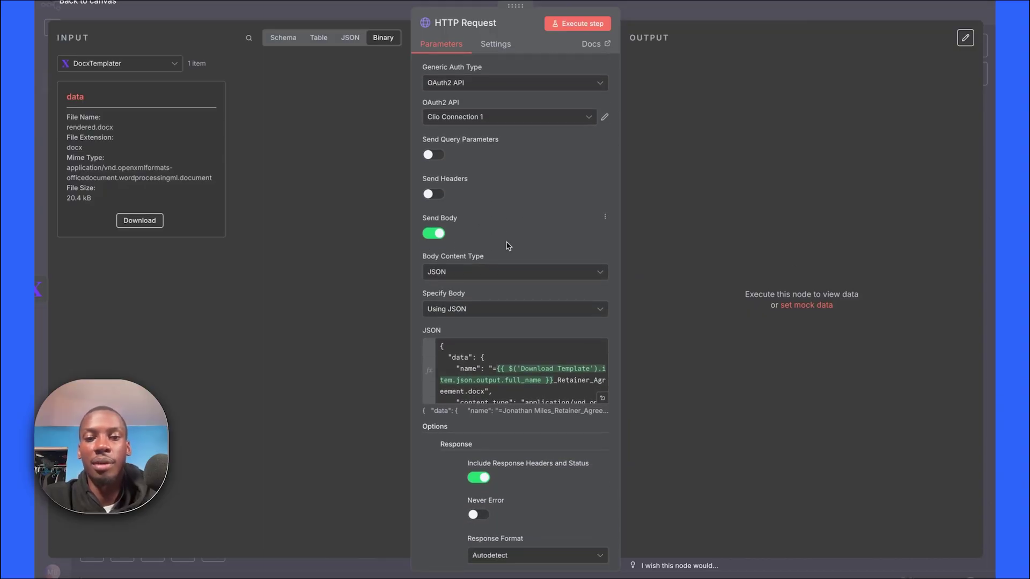
pyautogui.scroll(-2, 474, 221)
pyautogui.click(483, 224)
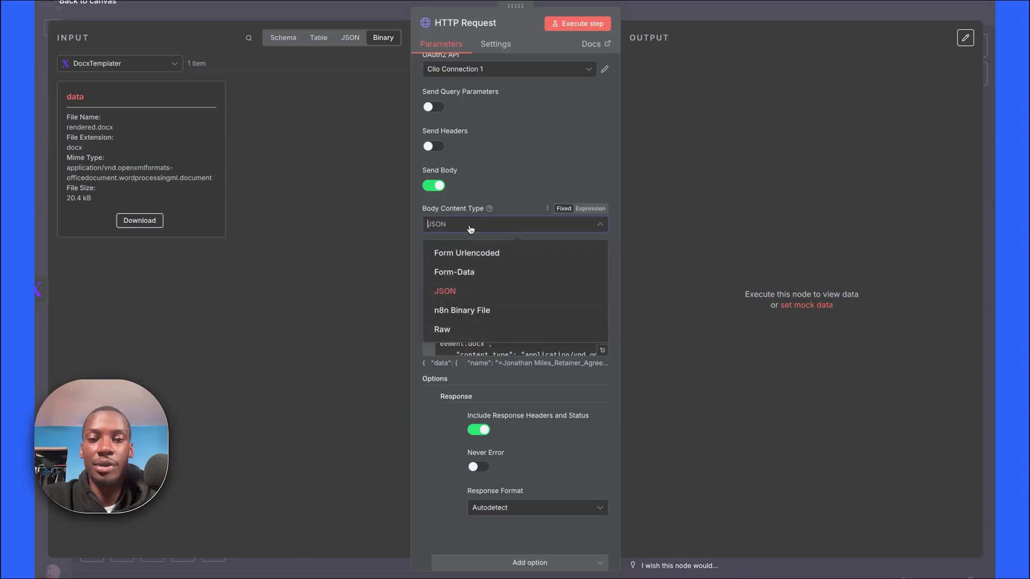
pyautogui.click(458, 293)
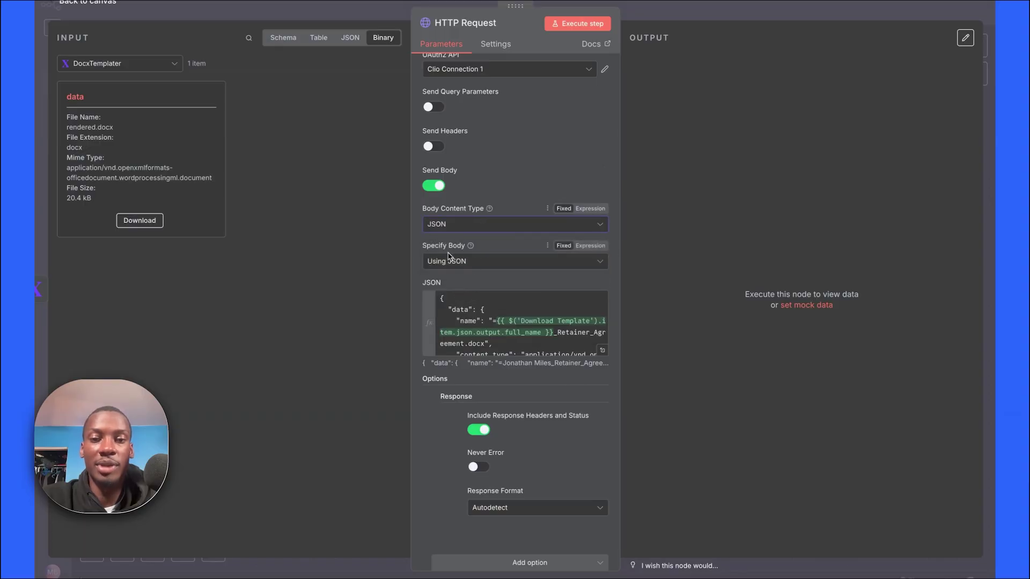
pyautogui.click(454, 263)
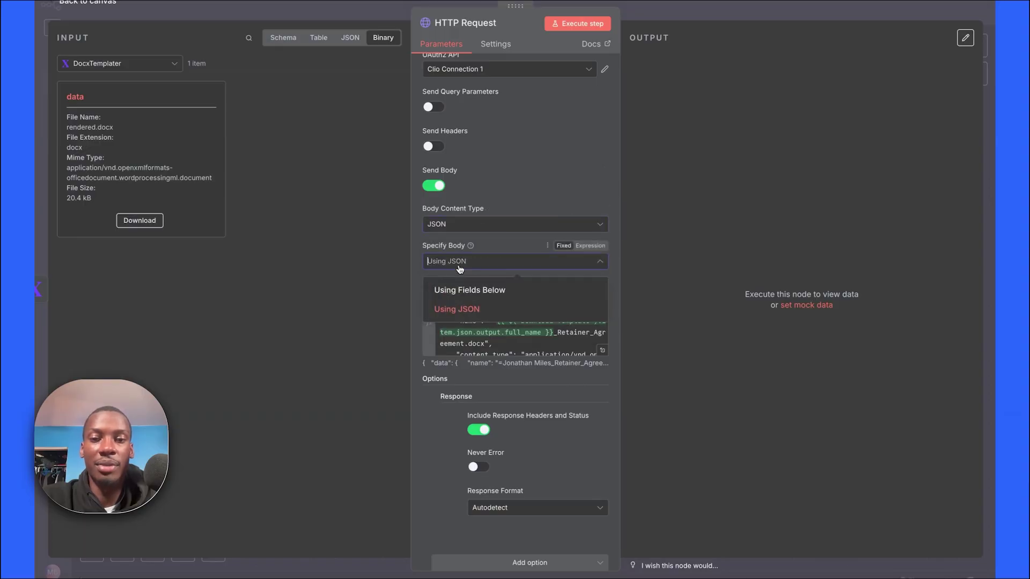
# Open the JSON body expression in full and examine its document name, content type, and parent folder ID and type.
pyautogui.click(602, 350)
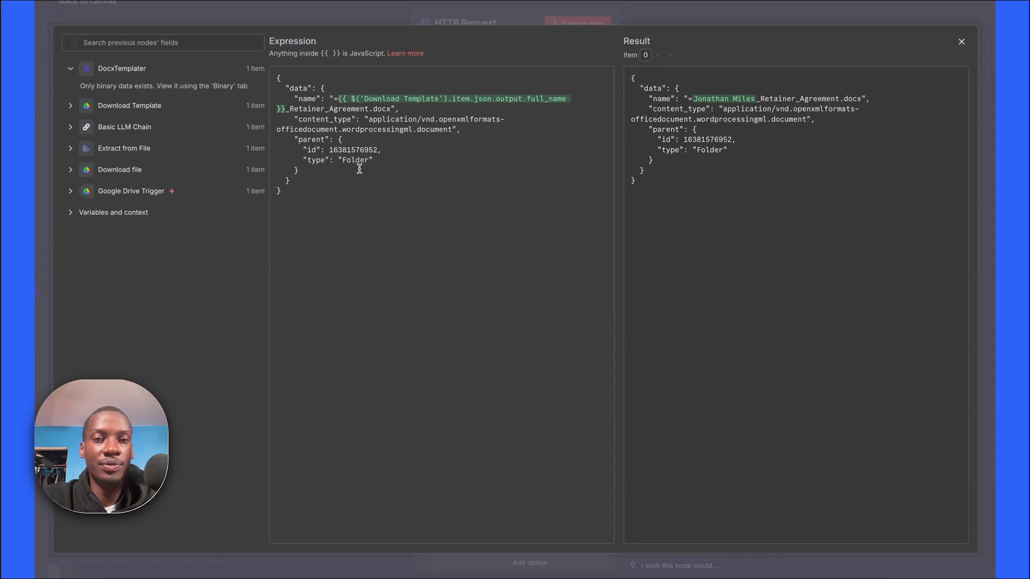
pyautogui.moveTo(277, 78); pyautogui.dragTo(320, 189)
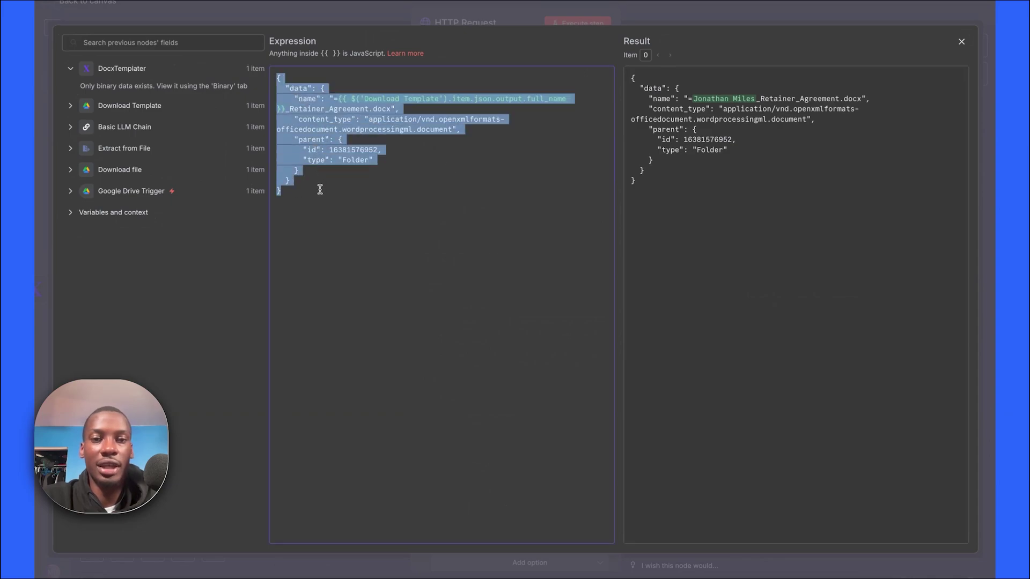
pyautogui.click(320, 189)
pyautogui.doubleClick(359, 158)
pyautogui.doubleClick(355, 150)
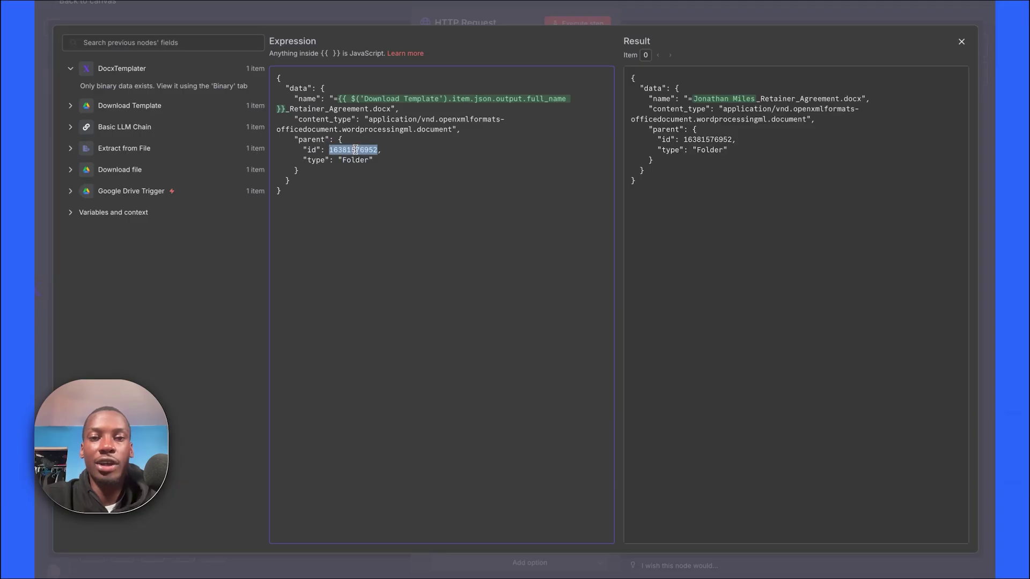
pyautogui.click(358, 201)
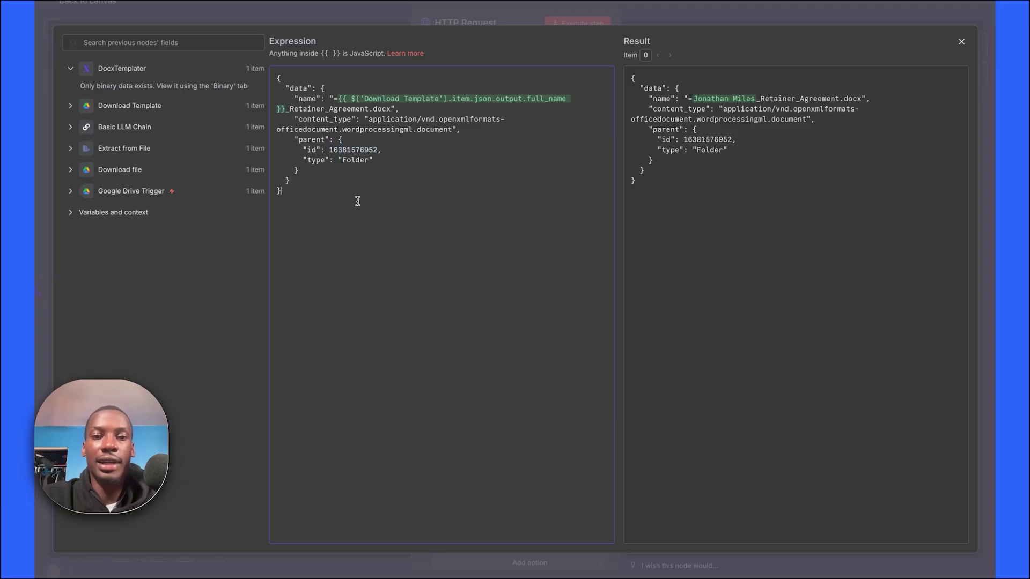
pyautogui.doubleClick(355, 150)
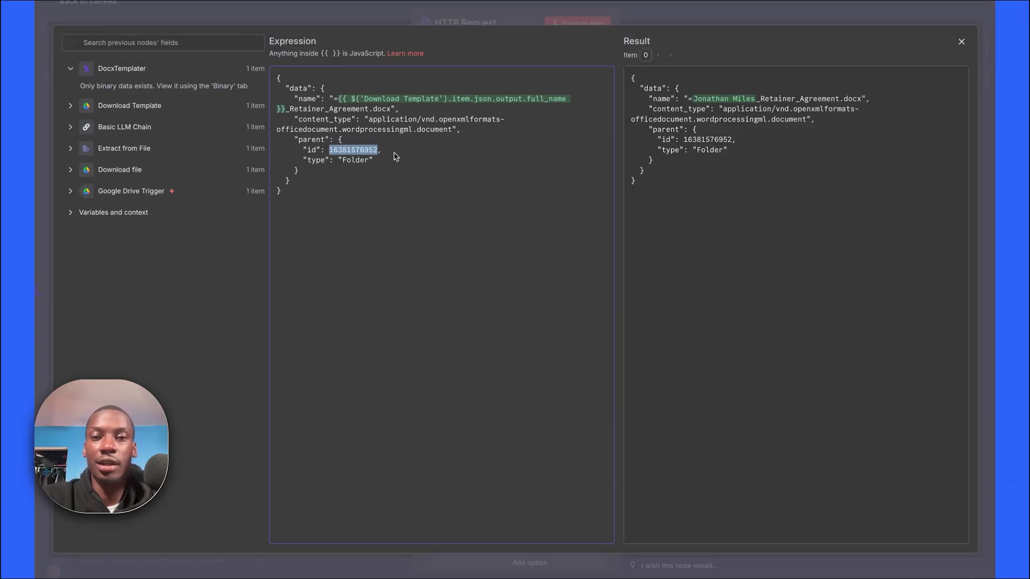
pyautogui.click(352, 190)
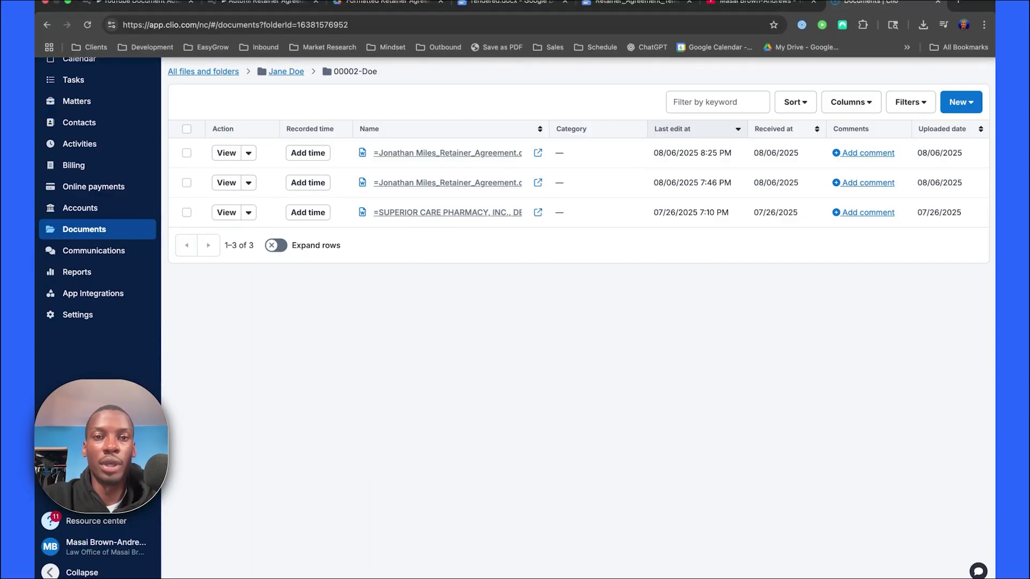
# Switch to the client matter's Documents folder in Clio and select the folder ID at the end of its URL.
pyautogui.click(351, 25)
pyautogui.click(353, 26)
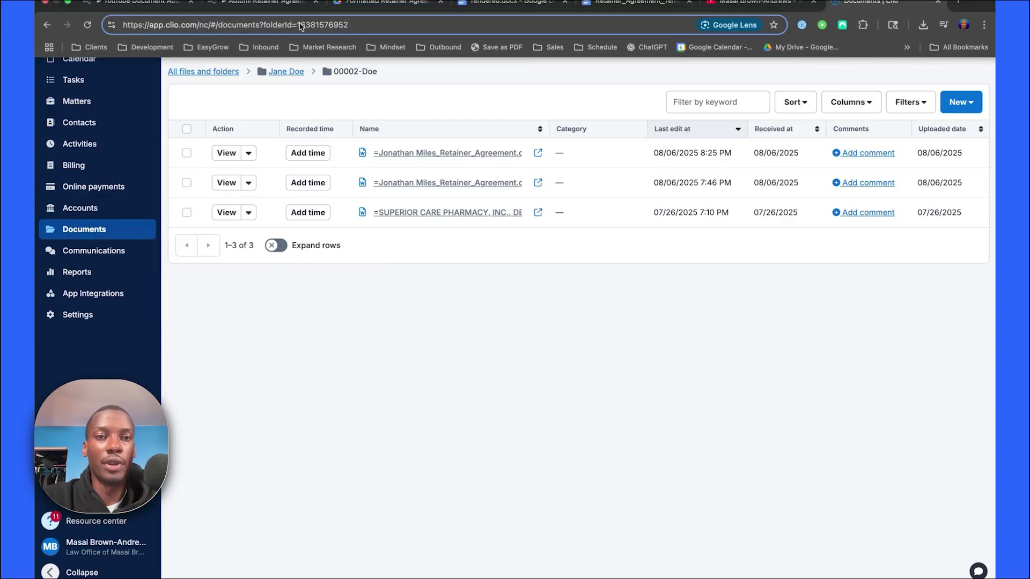
pyautogui.moveTo(263, 29); pyautogui.dragTo(286, 30)
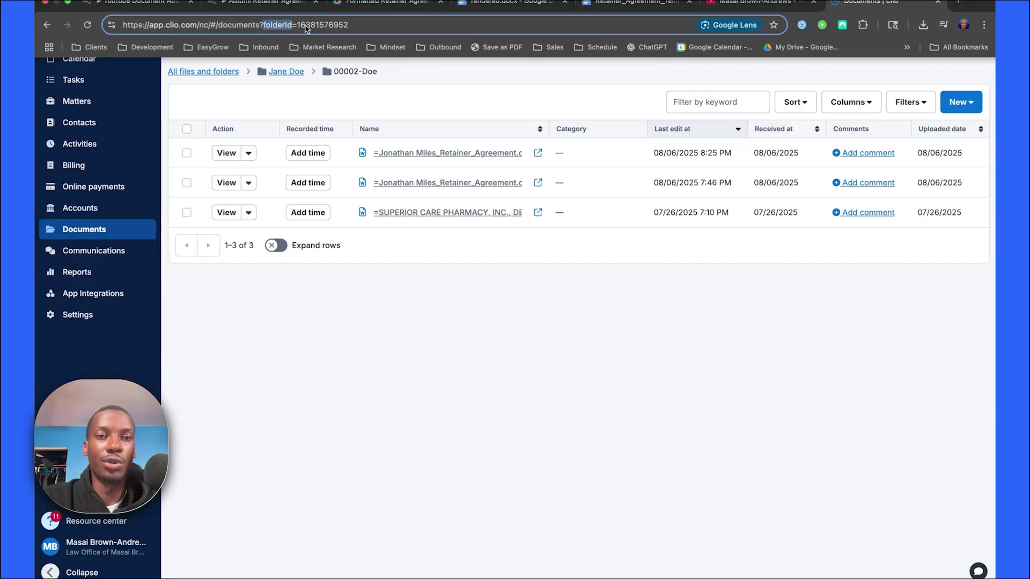
pyautogui.click(301, 27)
pyautogui.moveTo(298, 27); pyautogui.dragTo(353, 27)
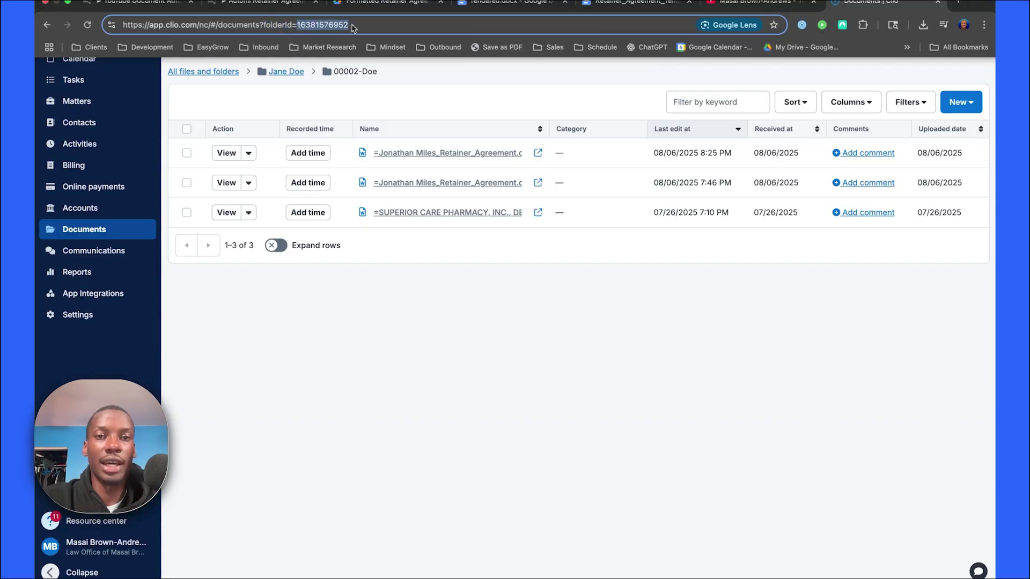
# Switch back to n8n and examine the Word document content_type value in the HTTP Request node's JSON body expression.
pyautogui.click(269, 12)
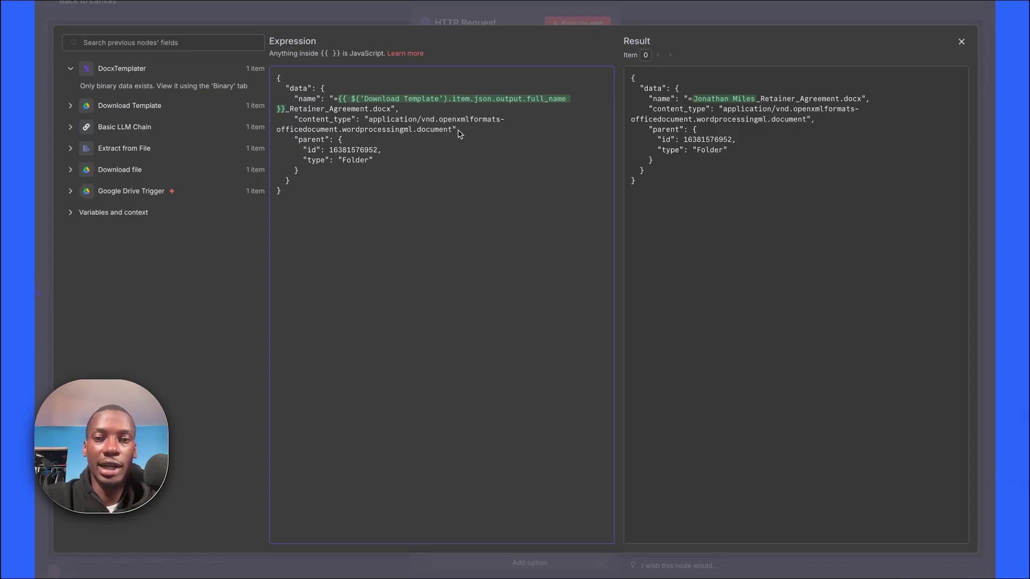
pyautogui.moveTo(369, 122); pyautogui.dragTo(452, 134)
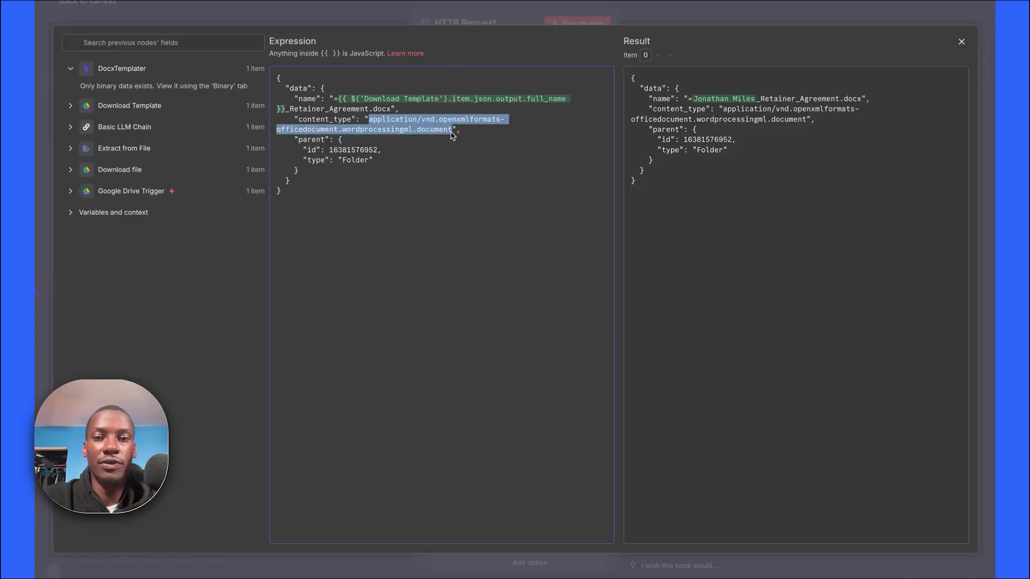
pyautogui.click(452, 135)
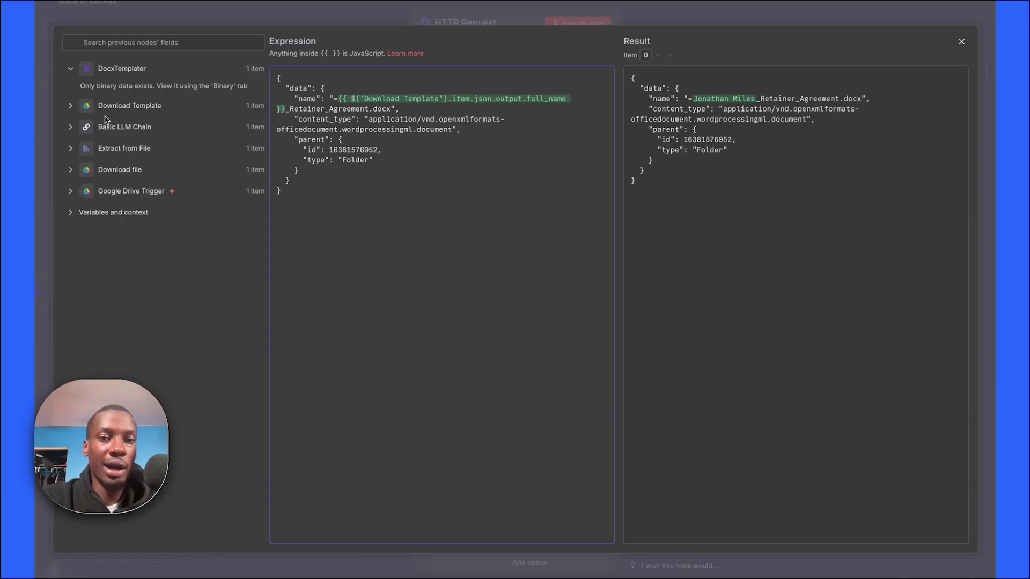
# Remove the name expression from the JSON body and reinsert full_name from the Download Template output before _Retainer_Agreement.docx.
pyautogui.moveTo(284, 109); pyautogui.dragTo(341, 100)
pyautogui.press('BackSpace')
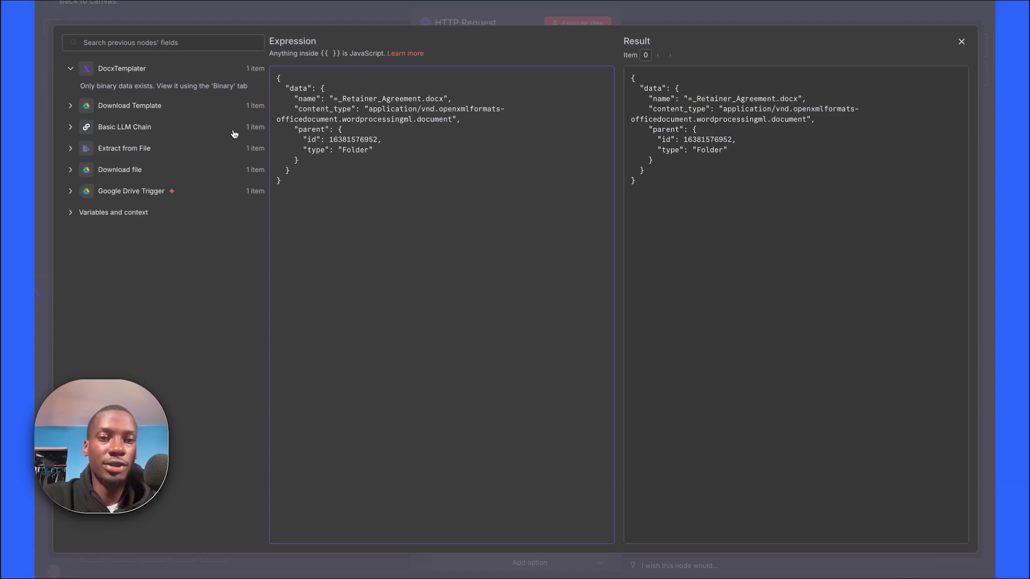
pyautogui.click(70, 106)
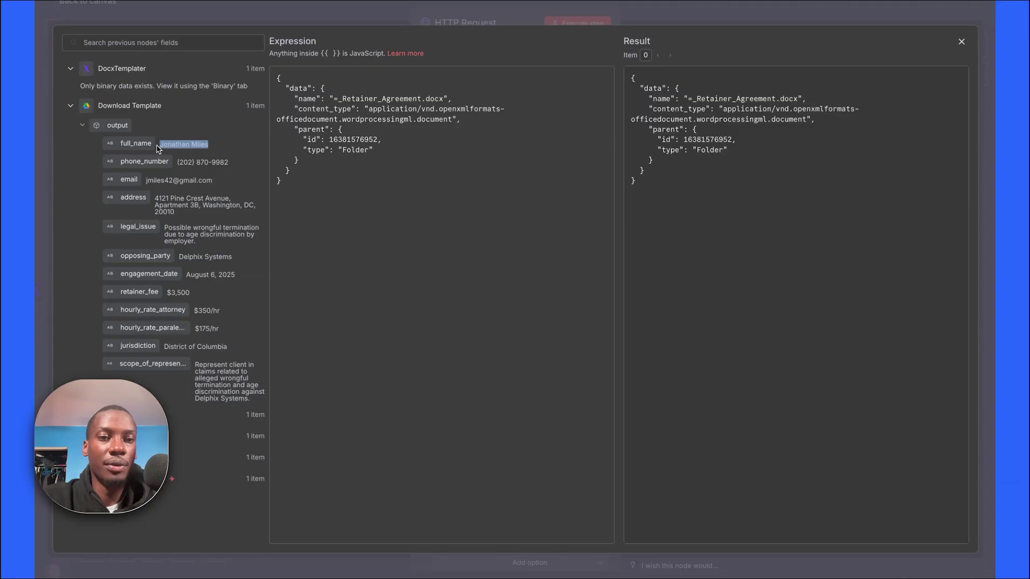
pyautogui.moveTo(137, 144); pyautogui.dragTo(336, 101)
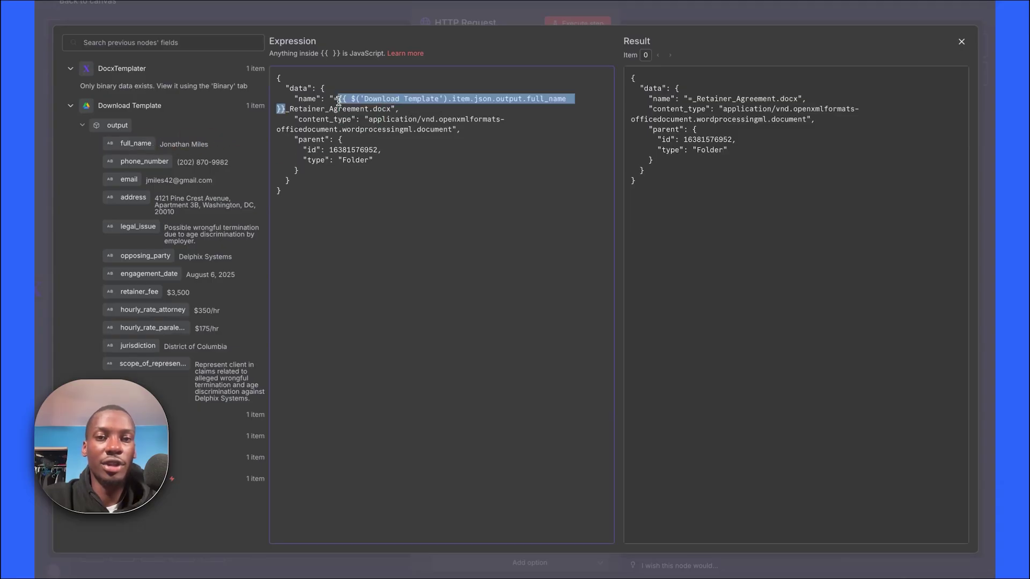
pyautogui.click(399, 138)
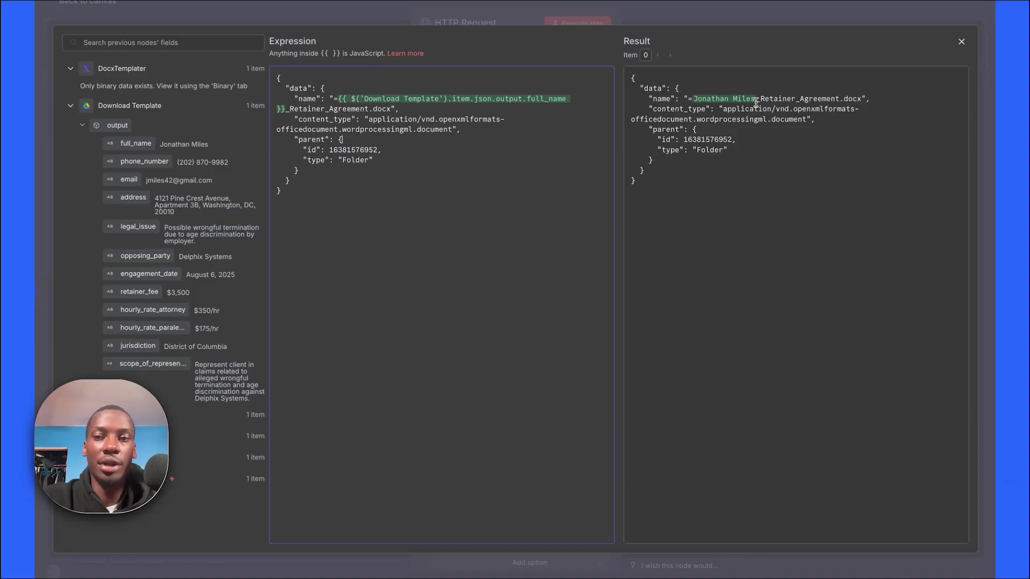
pyautogui.moveTo(633, 78); pyautogui.dragTo(721, 101)
pyautogui.click(725, 101)
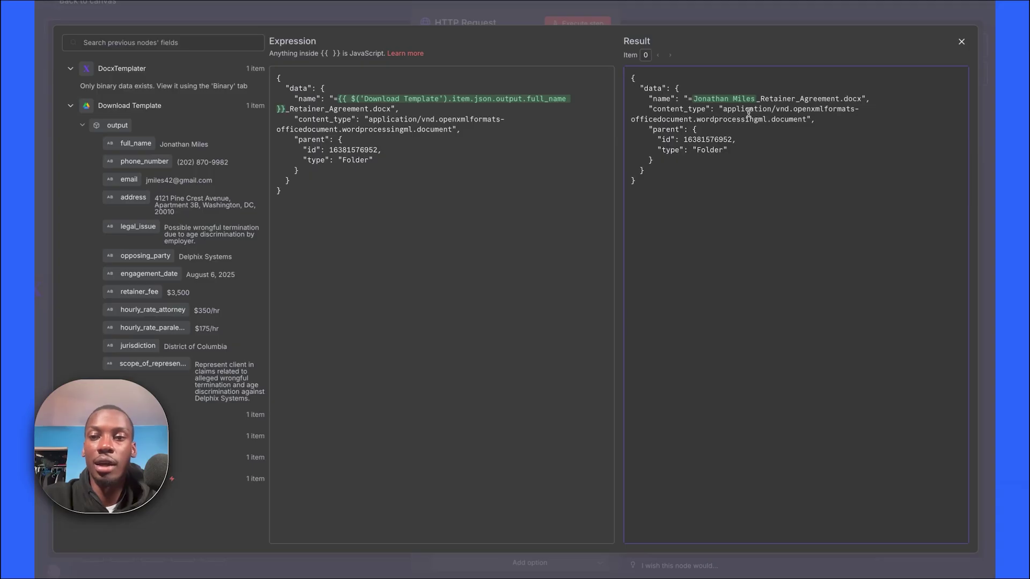
# Leave the expression editor and delete the Response option from the HTTP Request node's options.
pyautogui.click(696, 23)
pyautogui.scroll(-2, 522, 255)
pyautogui.scroll(-1, 522, 255)
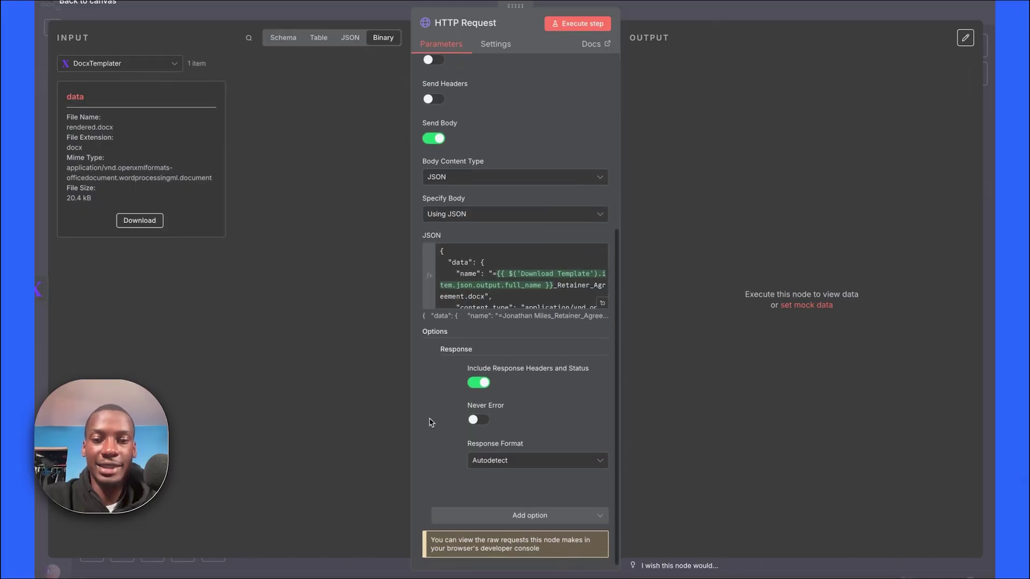
pyautogui.click(435, 350)
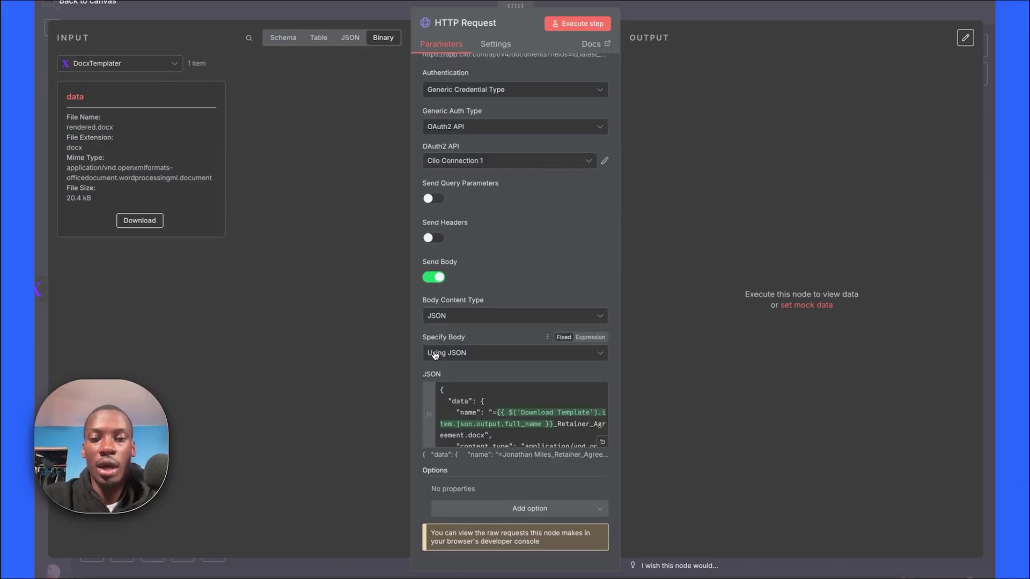
# Add a Response option to the HTTP Request node and enable Include Response Headers and Status.
pyautogui.doubleClick(453, 476)
pyautogui.click(537, 514)
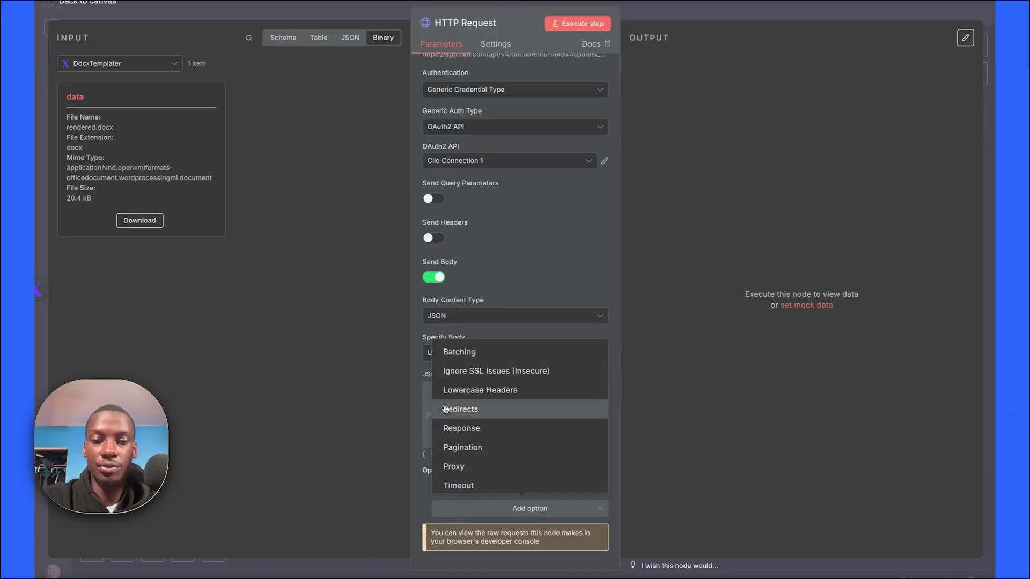
pyautogui.click(468, 433)
pyautogui.scroll(-3, 478, 407)
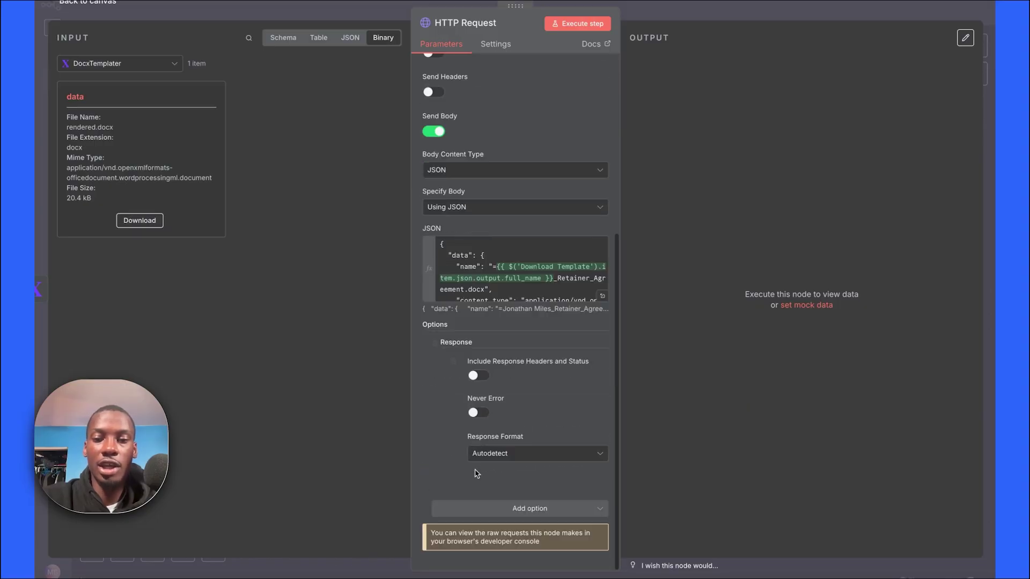
pyautogui.click(486, 375)
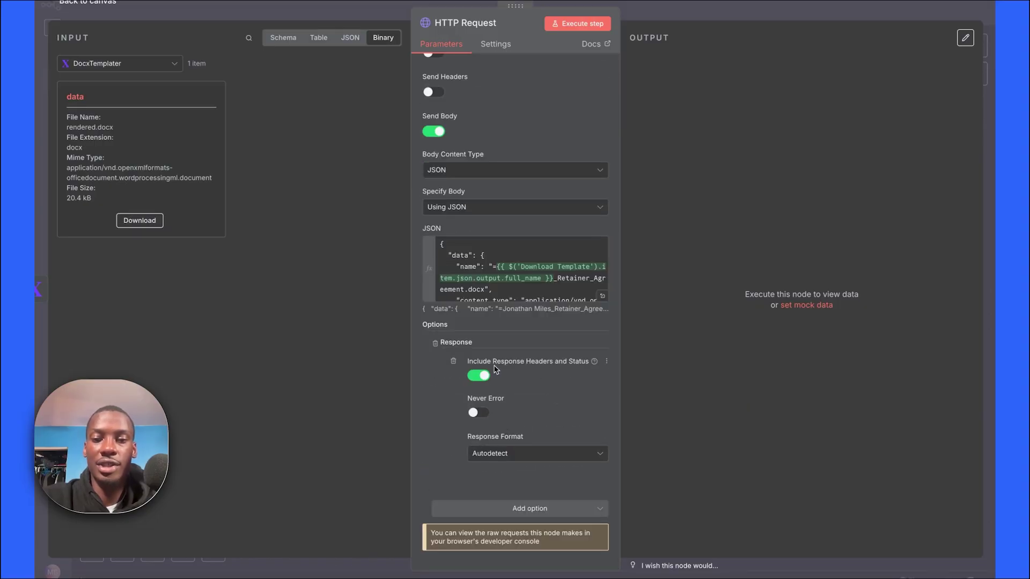
pyautogui.moveTo(468, 365); pyautogui.dragTo(589, 365)
pyautogui.click(564, 364)
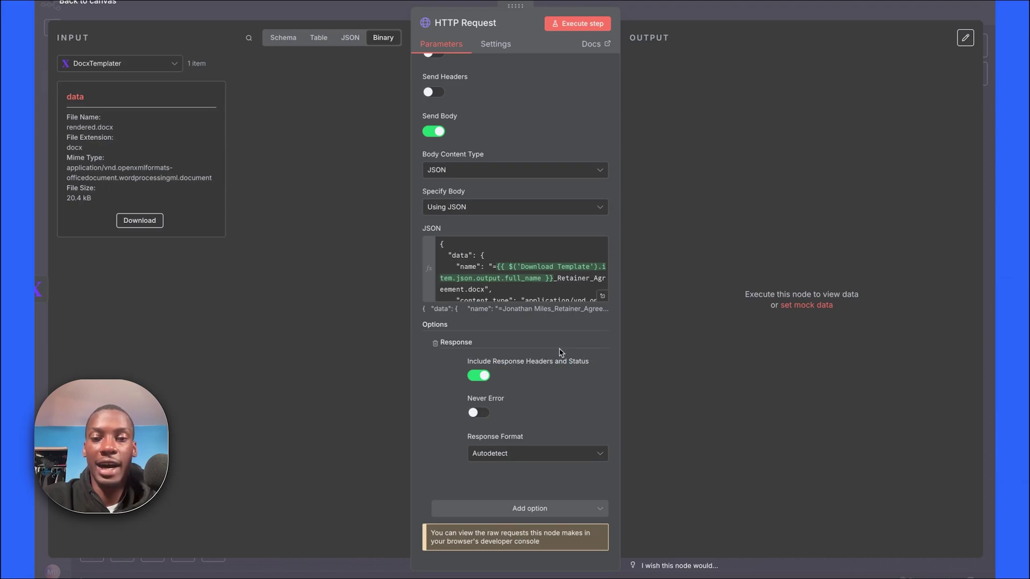
# Execute the HTTP Request node and examine the put_url value in its output.
pyautogui.scroll(5, 563, 125)
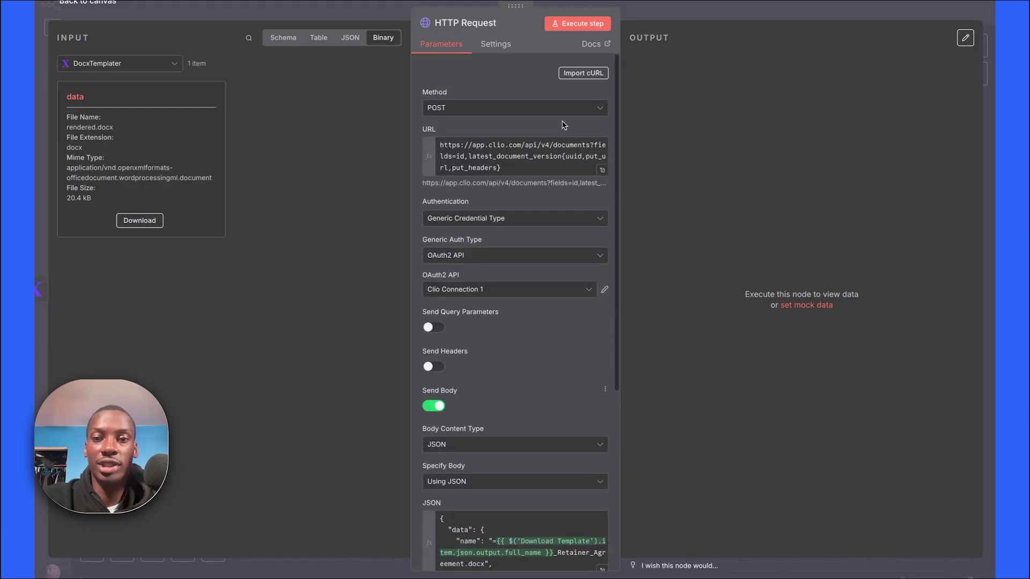
pyautogui.click(586, 25)
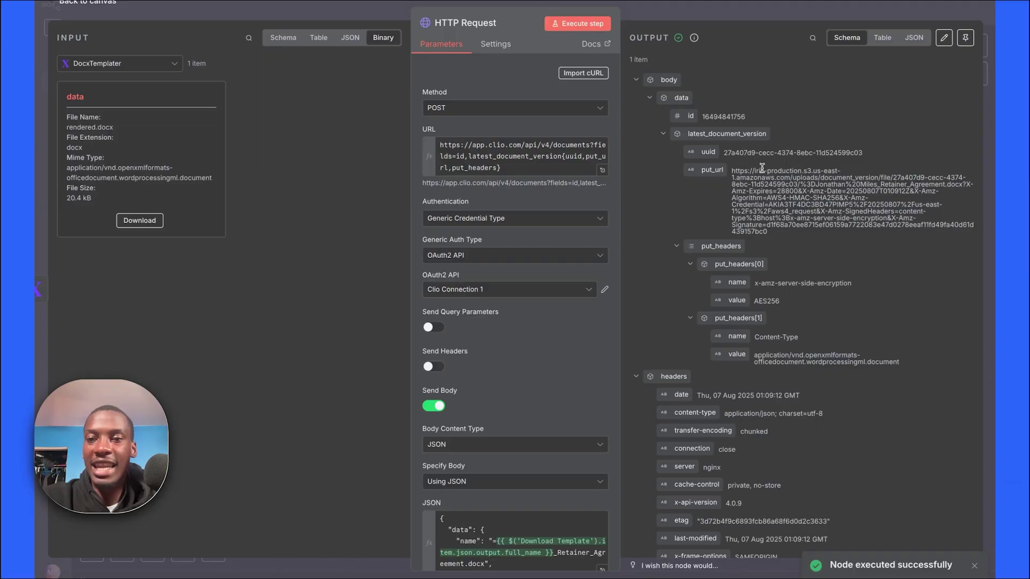
pyautogui.scroll(-1, 756, 161)
pyautogui.scroll(1, 762, 168)
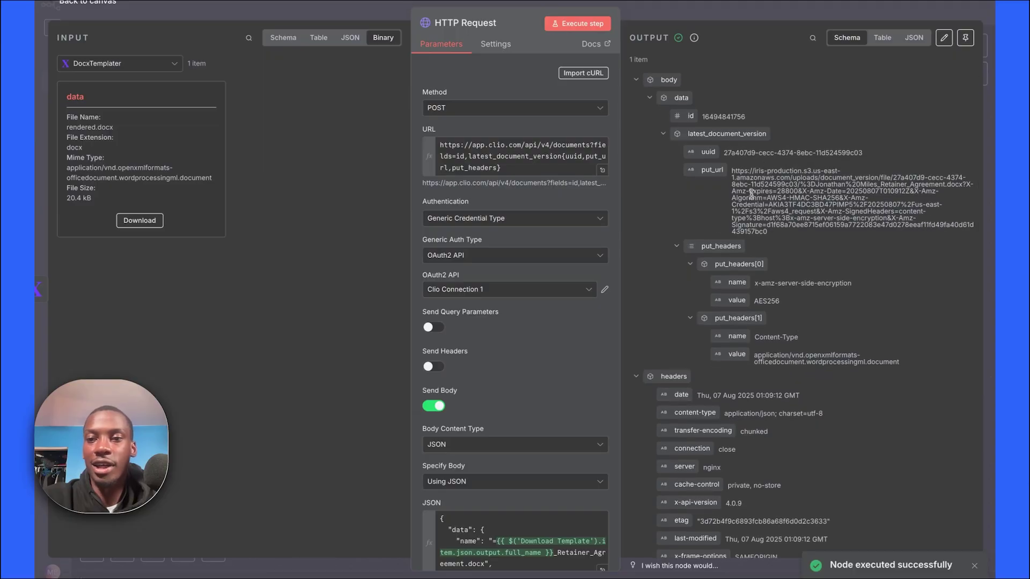
pyautogui.moveTo(733, 170); pyautogui.dragTo(780, 231)
pyautogui.click(780, 237)
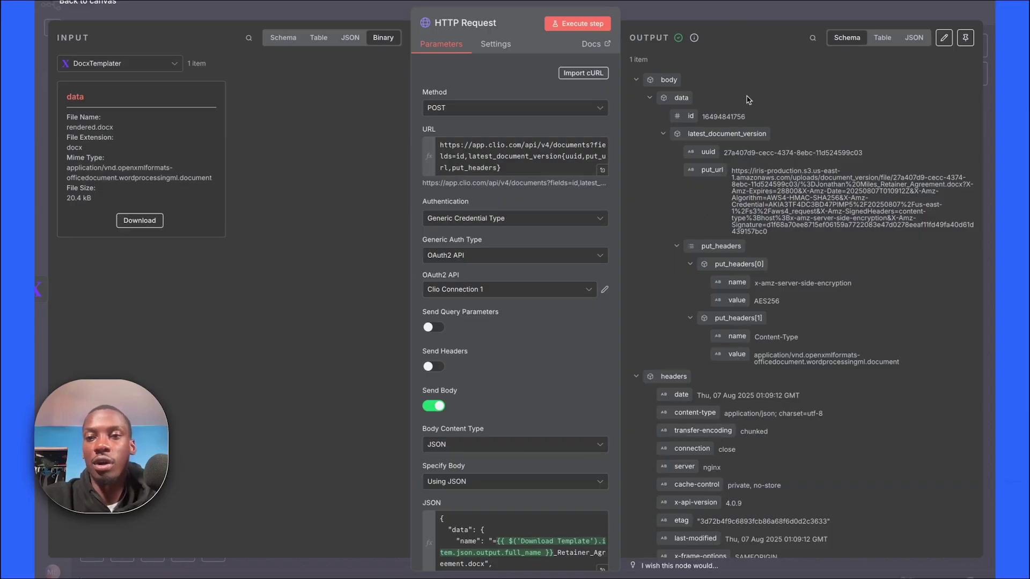
# Place a Merge node after the HTTP Request node on the canvas and look up "mer" in the node list.
pyautogui.click(710, 5)
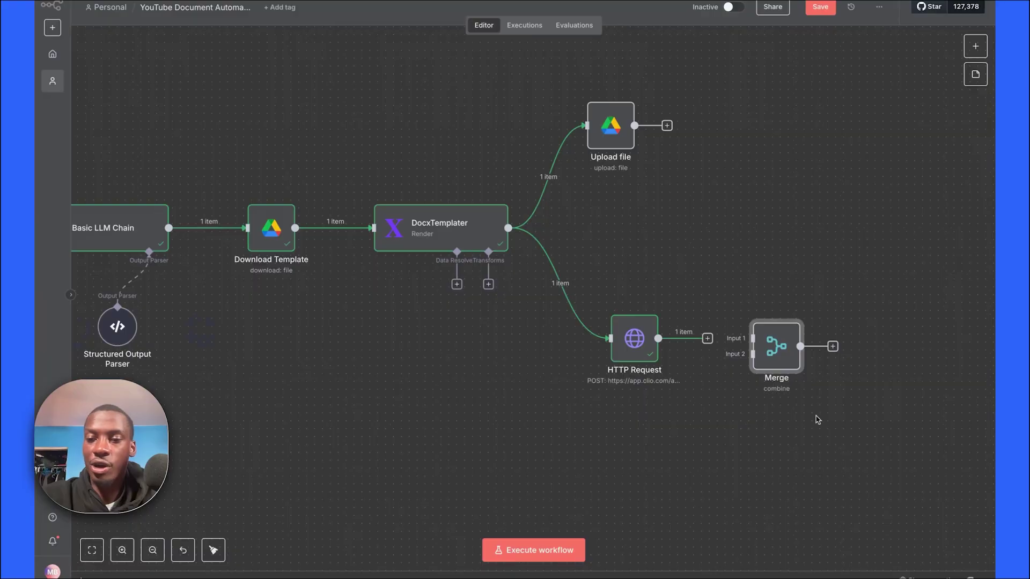
pyautogui.click(974, 46)
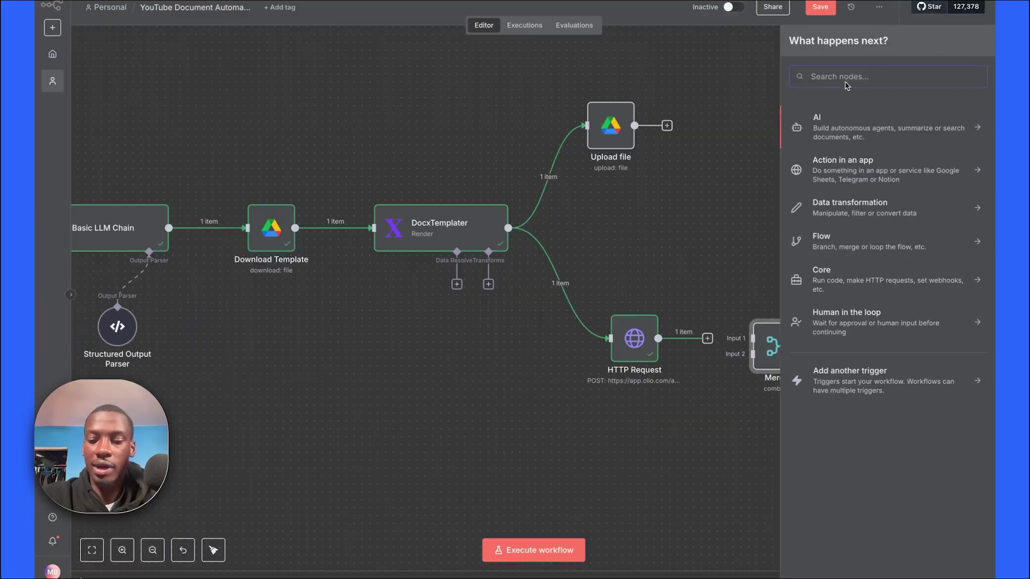
pyautogui.write('mer')
pyautogui.click(750, 105)
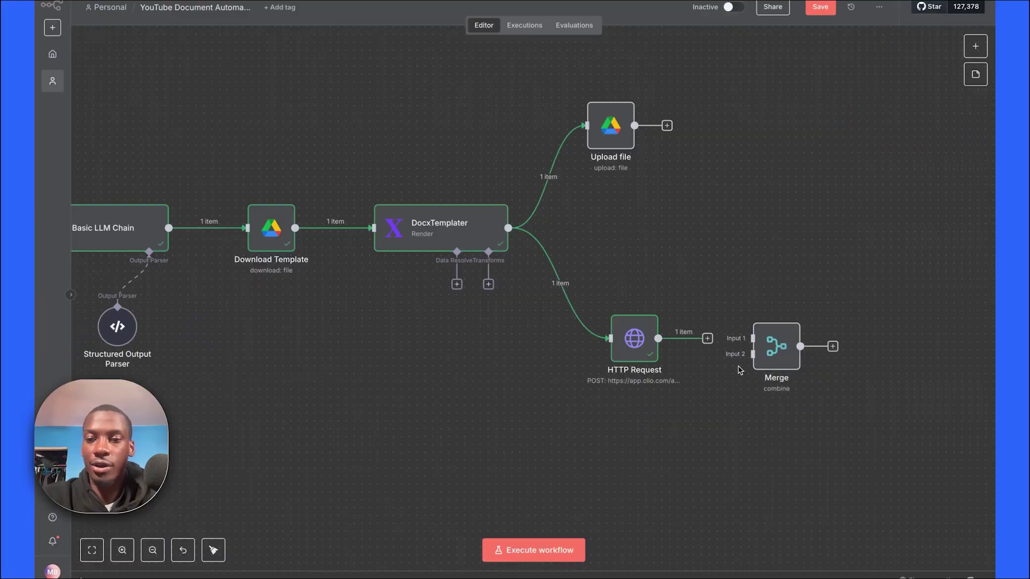
# Open the Merge node and check its mode, Combine By and Number of Inputs settings.
pyautogui.scroll(3, 690, 389)
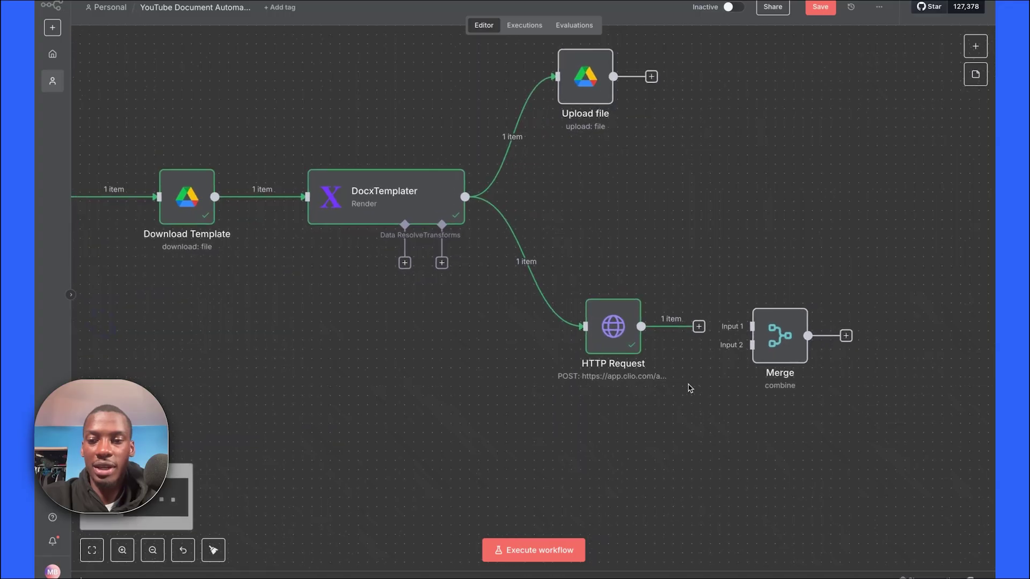
pyautogui.scroll(2, 690, 388)
pyautogui.scroll(2, 731, 395)
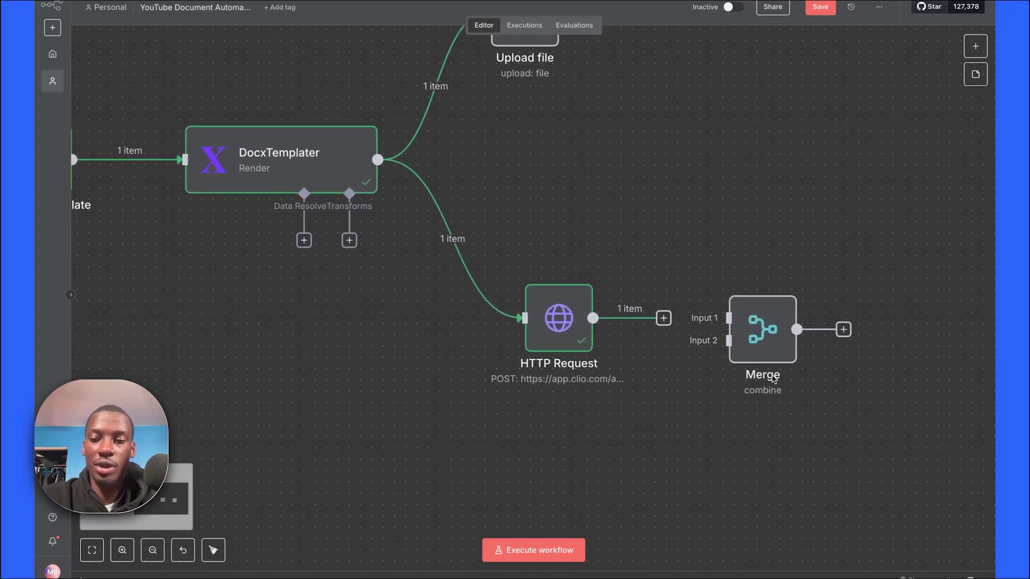
pyautogui.doubleClick(768, 347)
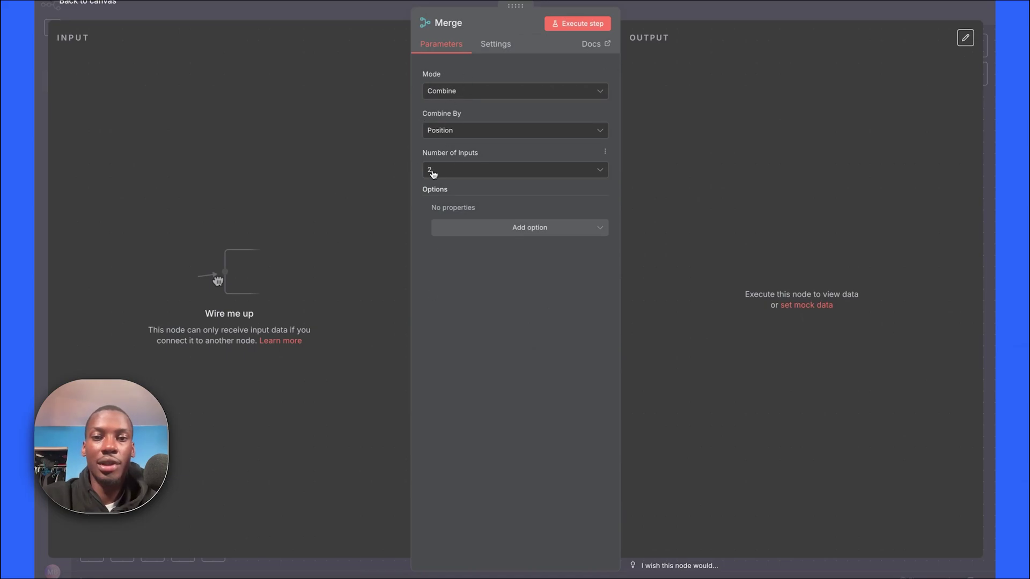
pyautogui.click(700, 17)
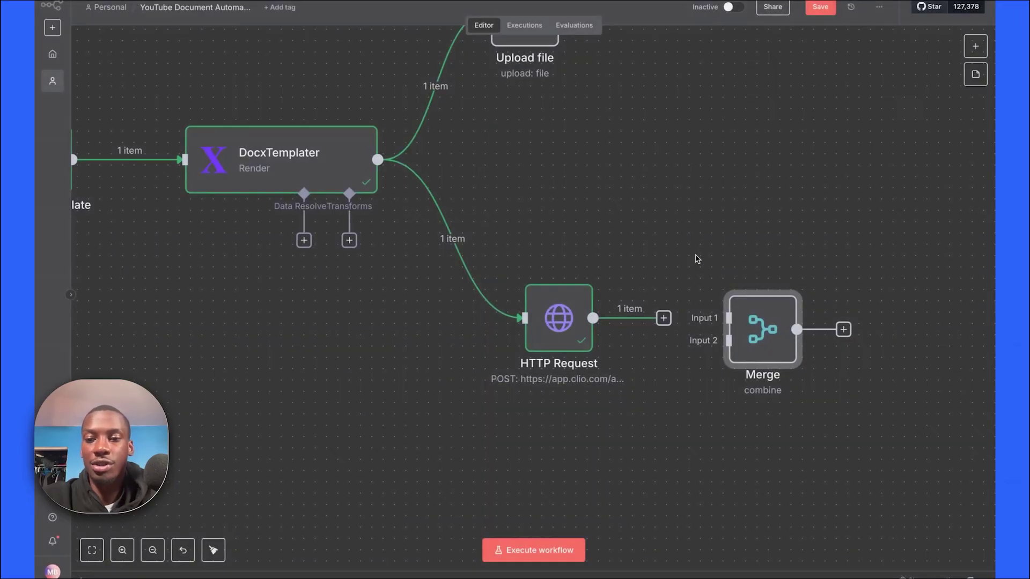
# Connect the HTTP Request output to Merge Input 1 and the DocxTemplater output to Merge Input 2.
pyautogui.hscroll(2, 697, 236)
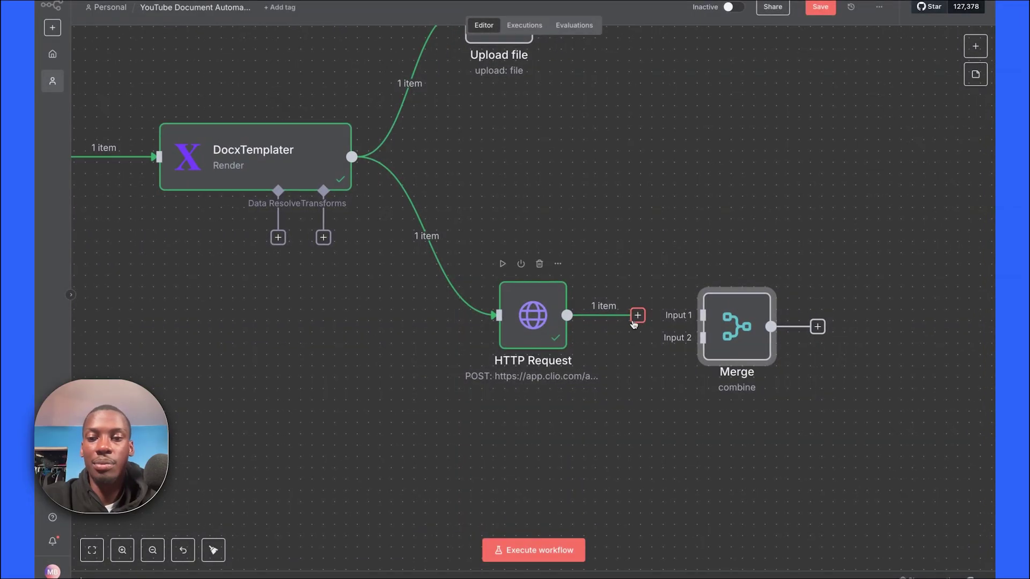
pyautogui.moveTo(638, 317); pyautogui.dragTo(699, 316)
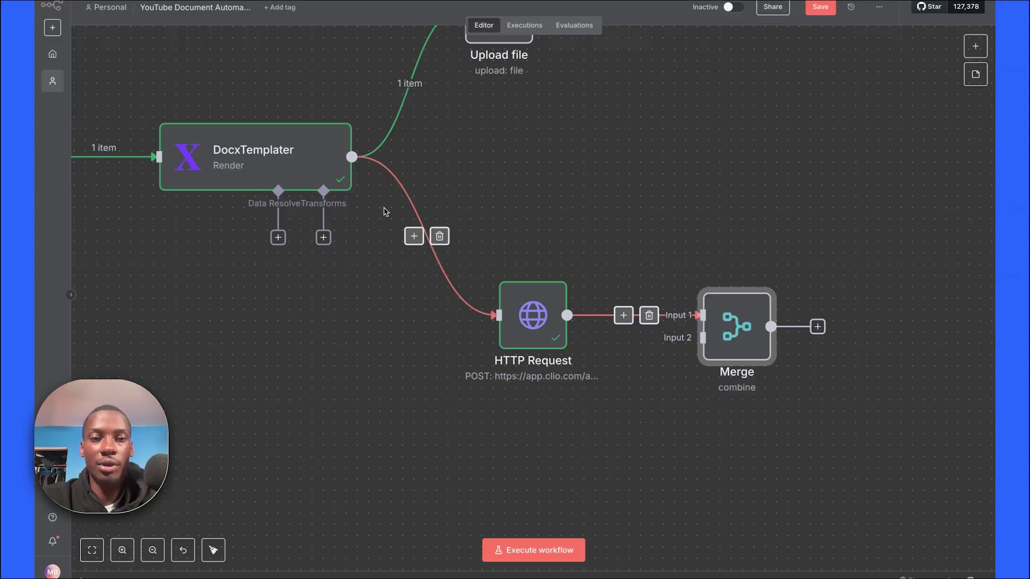
pyautogui.moveTo(351, 157); pyautogui.dragTo(701, 358)
# Execute the Merge node and examine its output as binary data and as JSON.
pyautogui.doubleClick(730, 345)
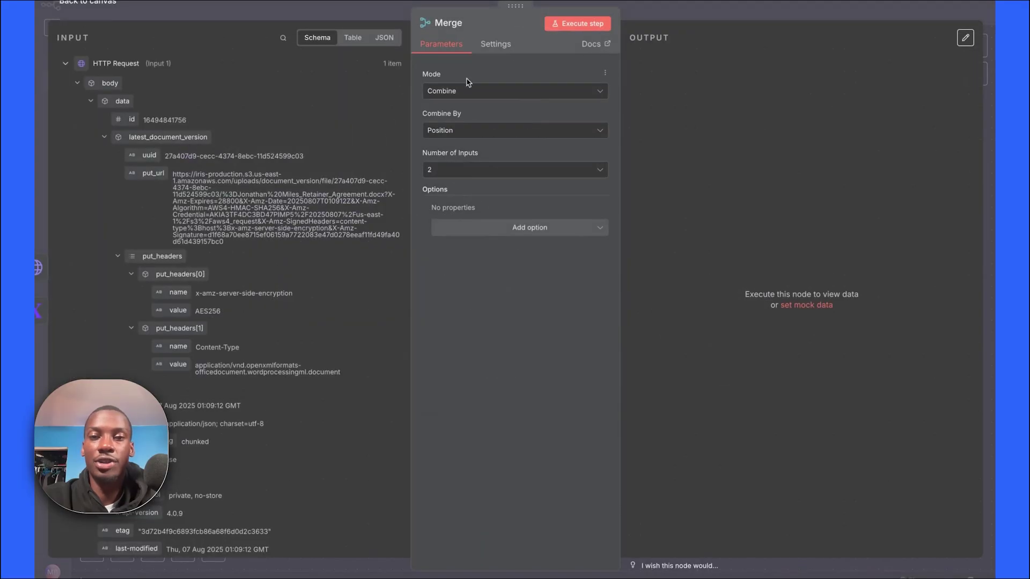
pyautogui.click(581, 23)
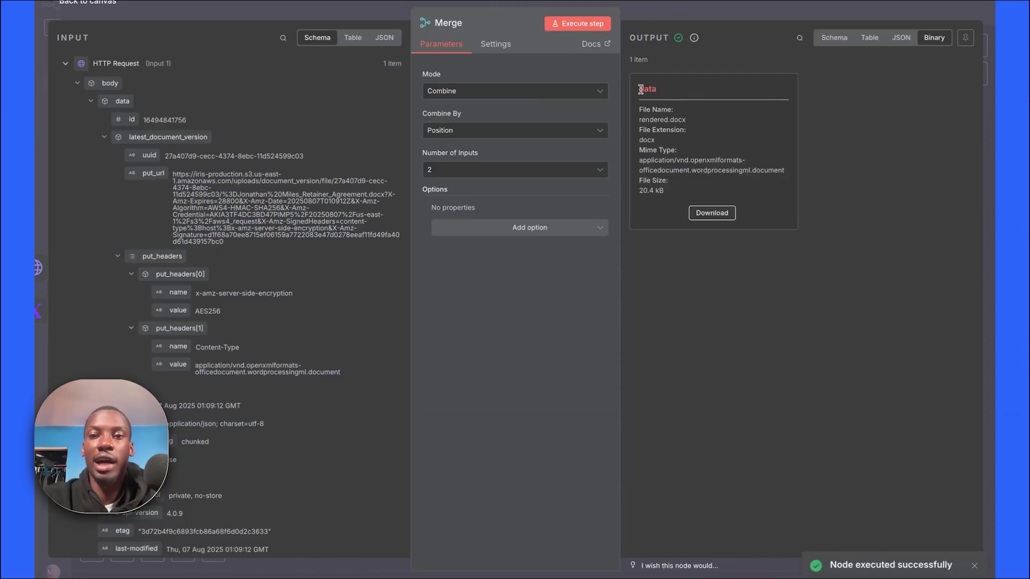
pyautogui.moveTo(640, 90); pyautogui.dragTo(666, 185)
pyautogui.click(668, 188)
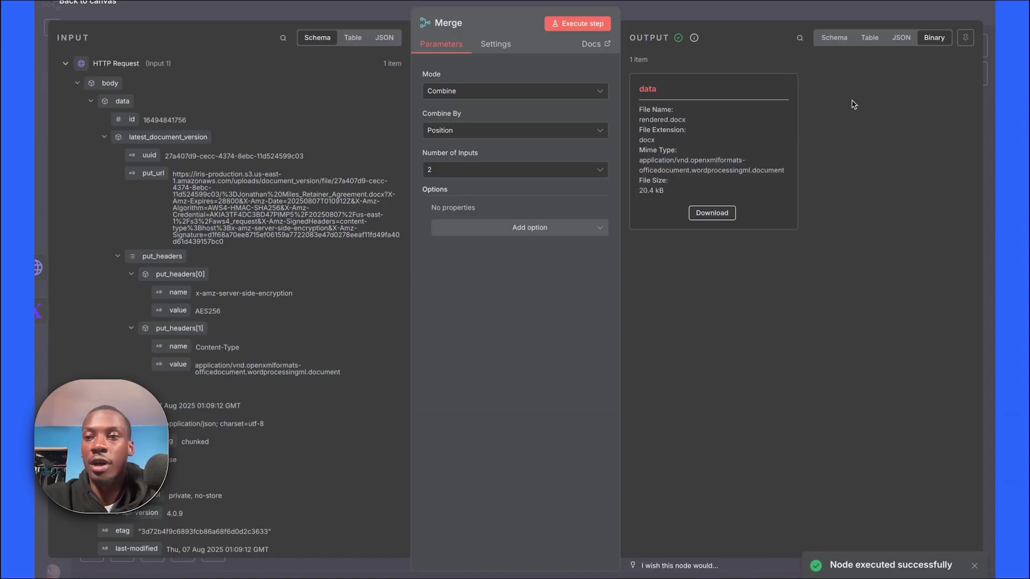
pyautogui.click(901, 38)
pyautogui.scroll(-15, 719, 230)
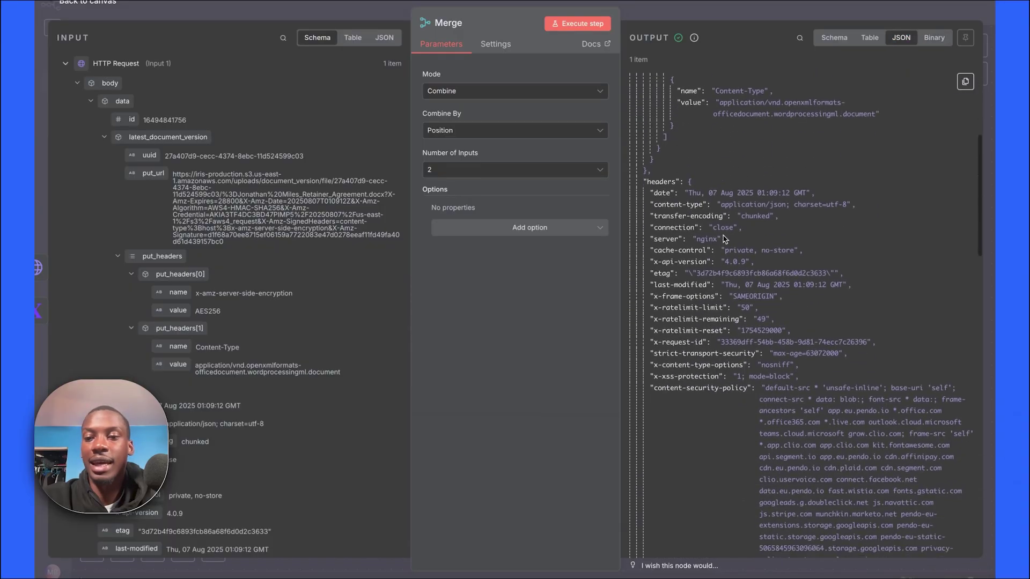
pyautogui.scroll(15, 724, 239)
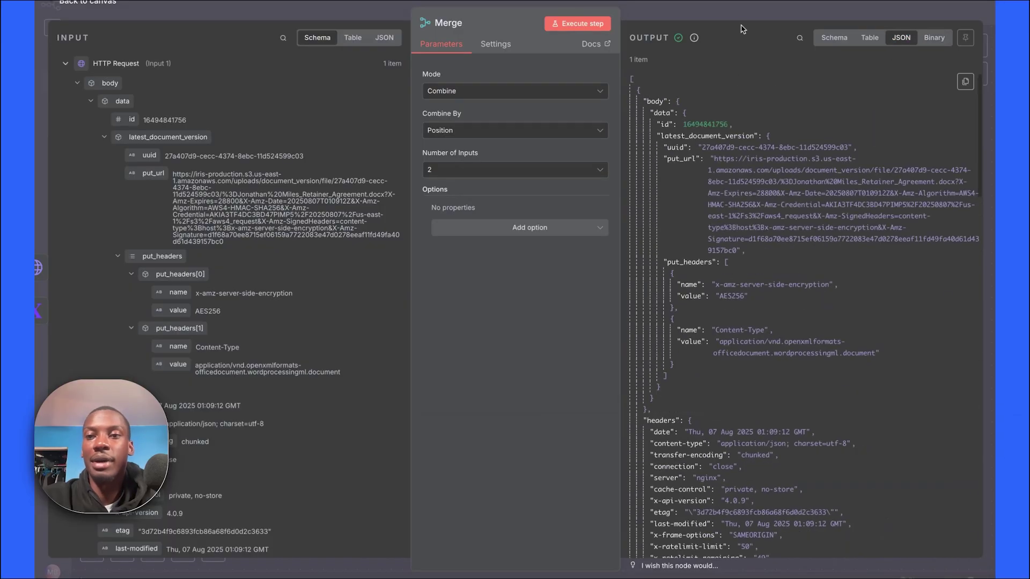
pyautogui.press('Escape')
# Paste the copied Put Request node after the Merge node and look up "htt" in the node list.
pyautogui.hscroll(5, 749, 292)
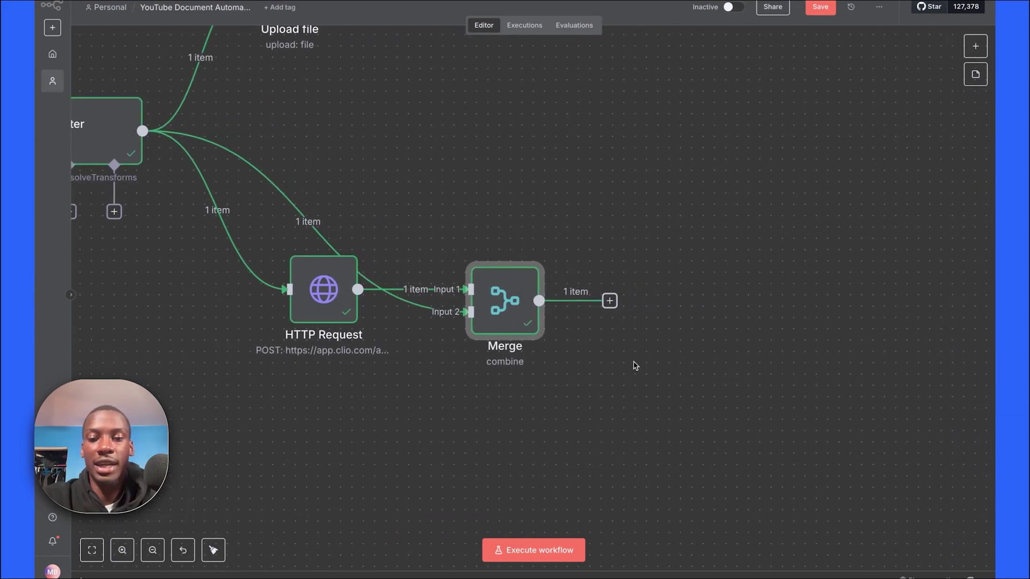
pyautogui.hotkey('ctrl', 'v')
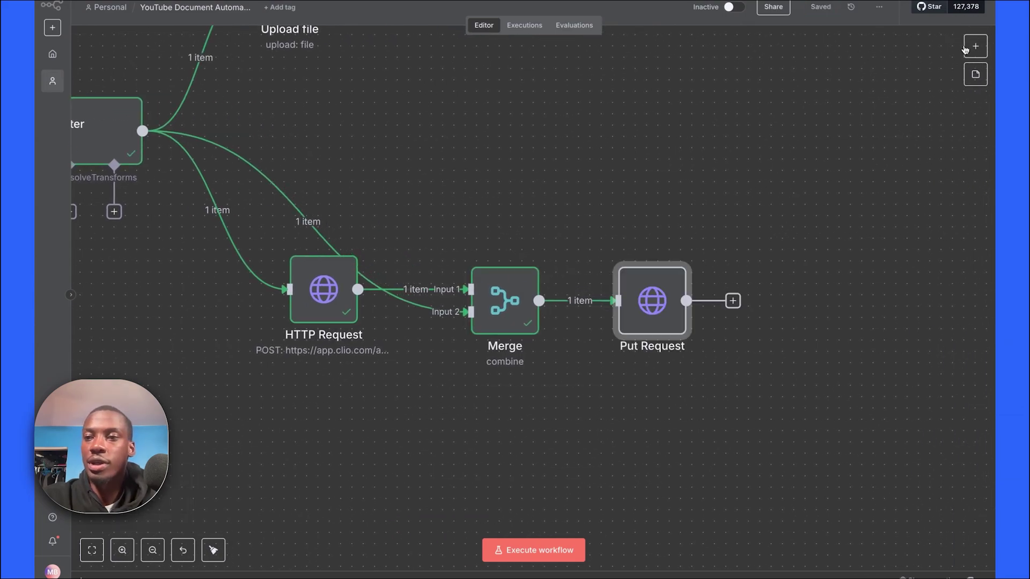
pyautogui.click(975, 45)
pyautogui.write('htt')
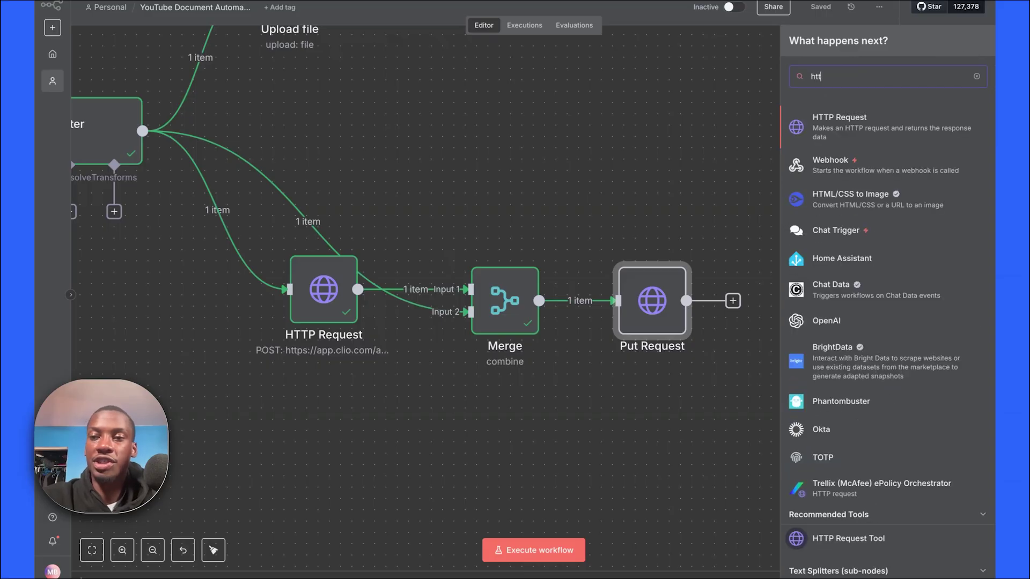
pyautogui.click(646, 130)
# Move the Put Request node slightly farther away from the Merge node on the canvas.
pyautogui.hscroll(4, 703, 414)
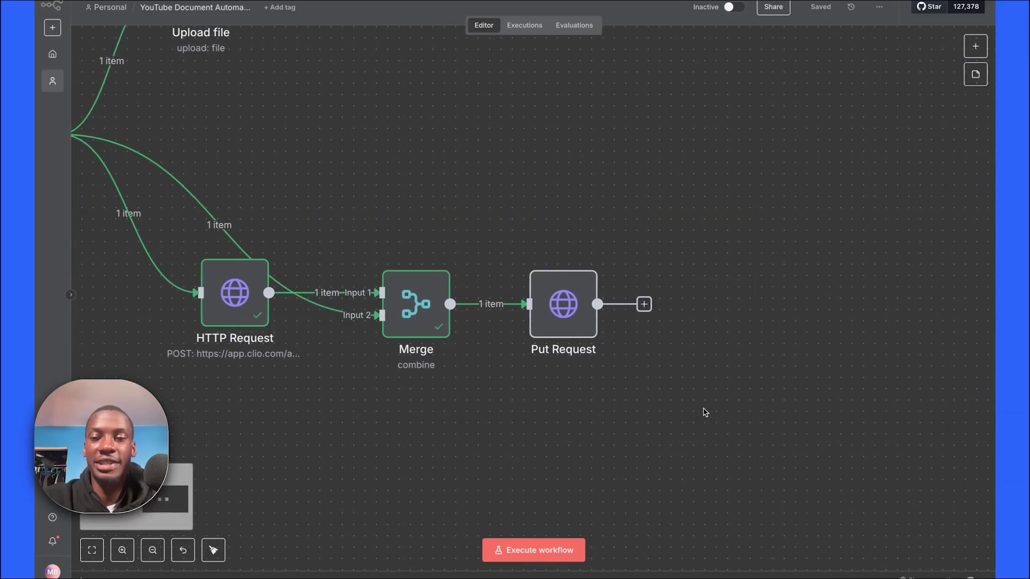
pyautogui.hscroll(1, 703, 413)
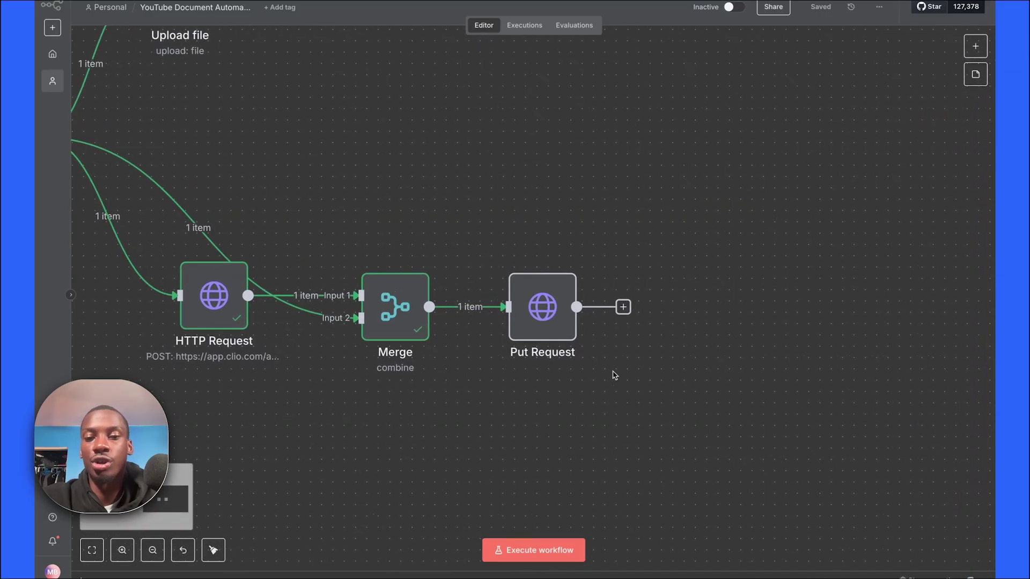
pyautogui.hscroll(1, 590, 379)
pyautogui.moveTo(534, 325); pyautogui.dragTo(555, 324)
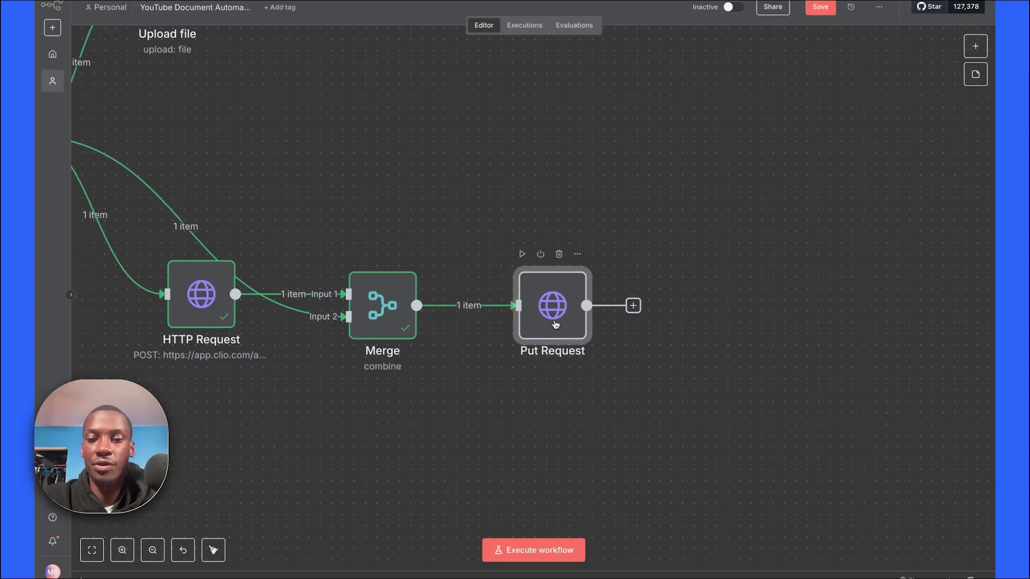
# Open the Put Request node, check its available methods, and examine the Merge input as JSON.
pyautogui.doubleClick(554, 322)
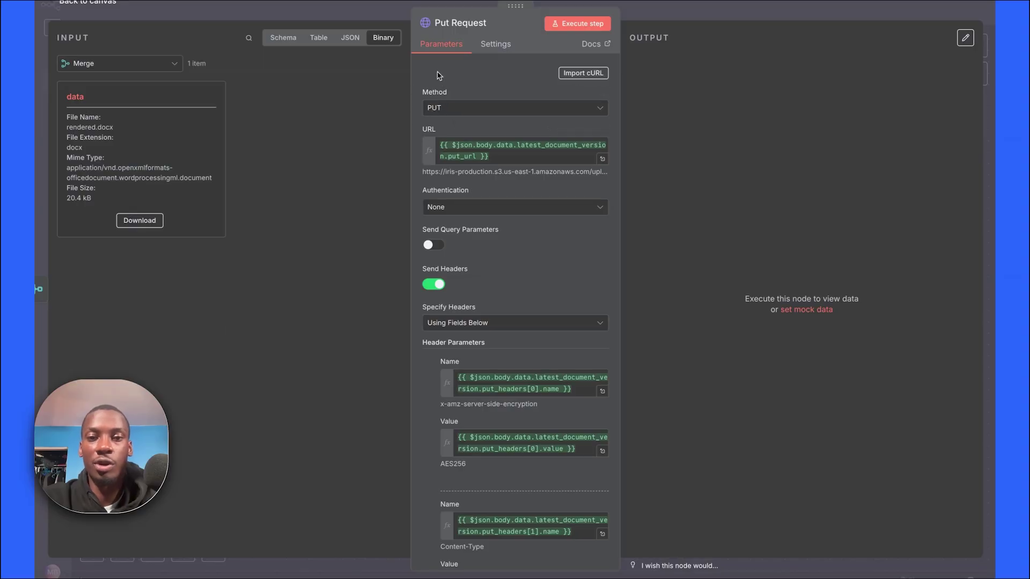
pyautogui.click(453, 113)
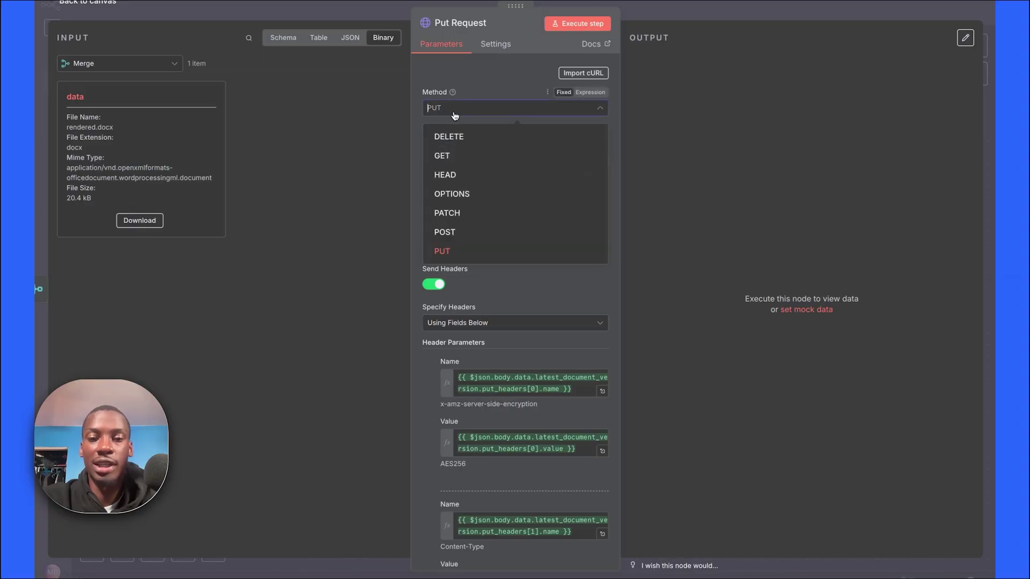
pyautogui.click(492, 77)
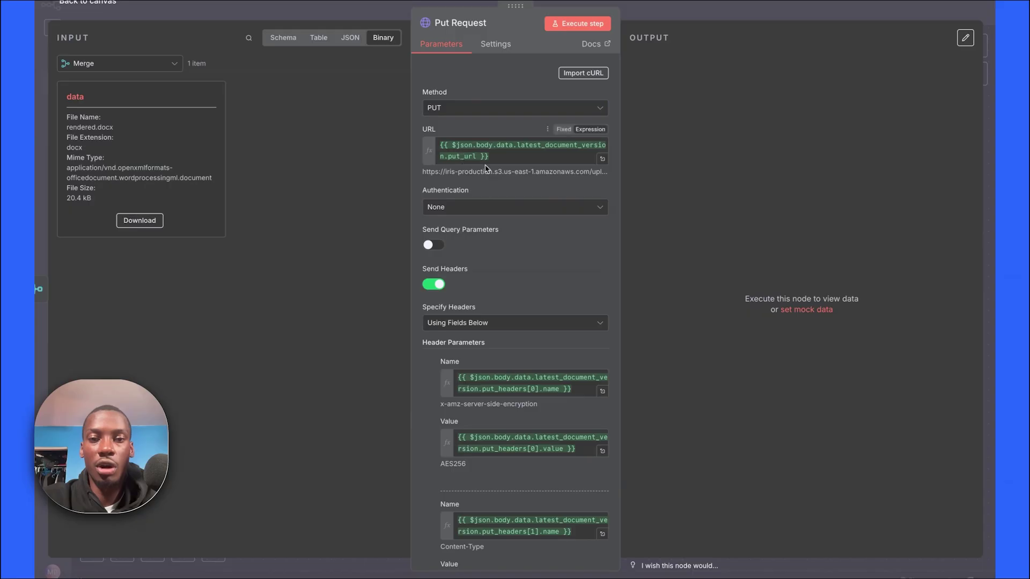
pyautogui.click(351, 38)
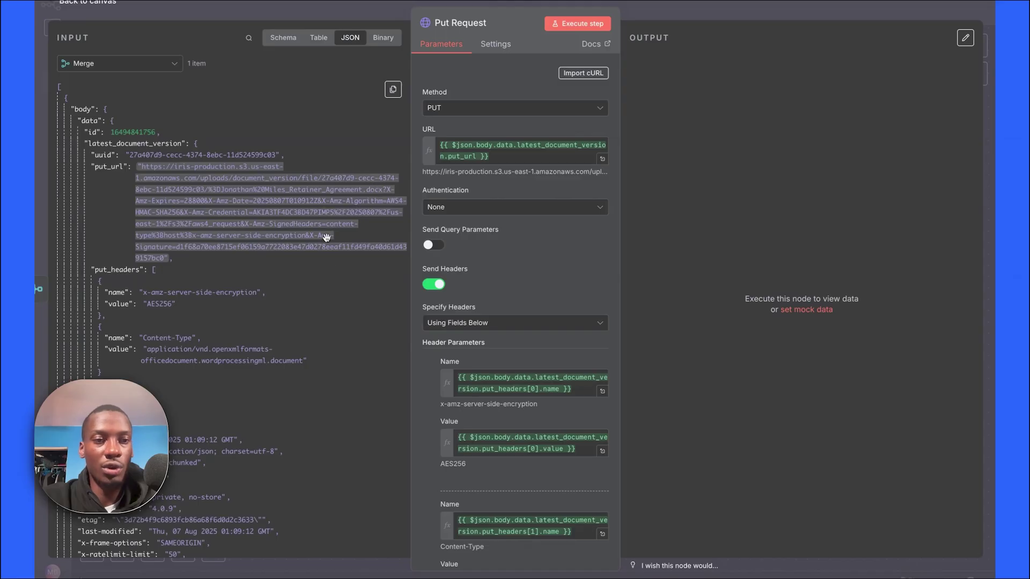
pyautogui.scroll(-1, 326, 239)
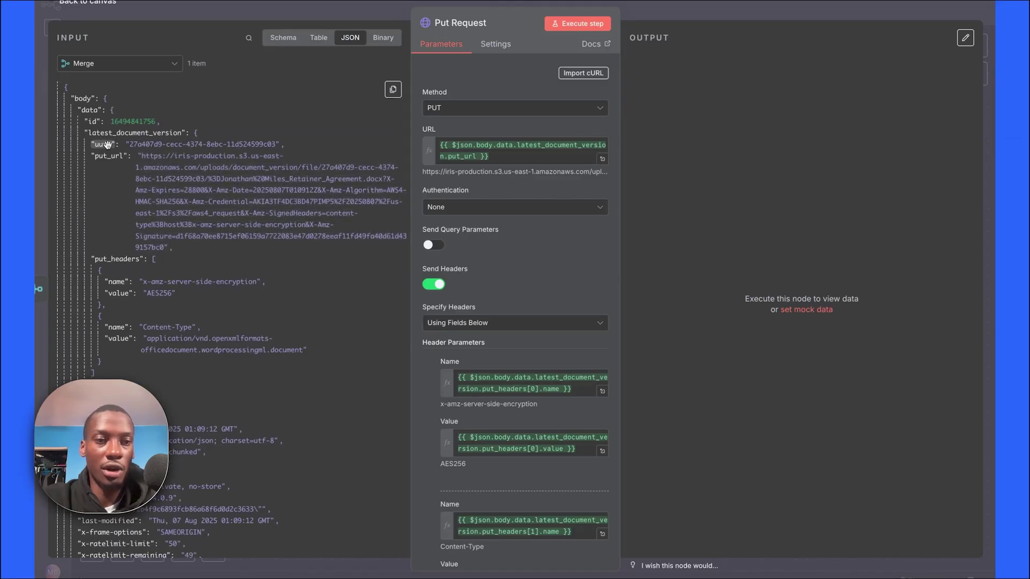
pyautogui.scroll(1, 124, 171)
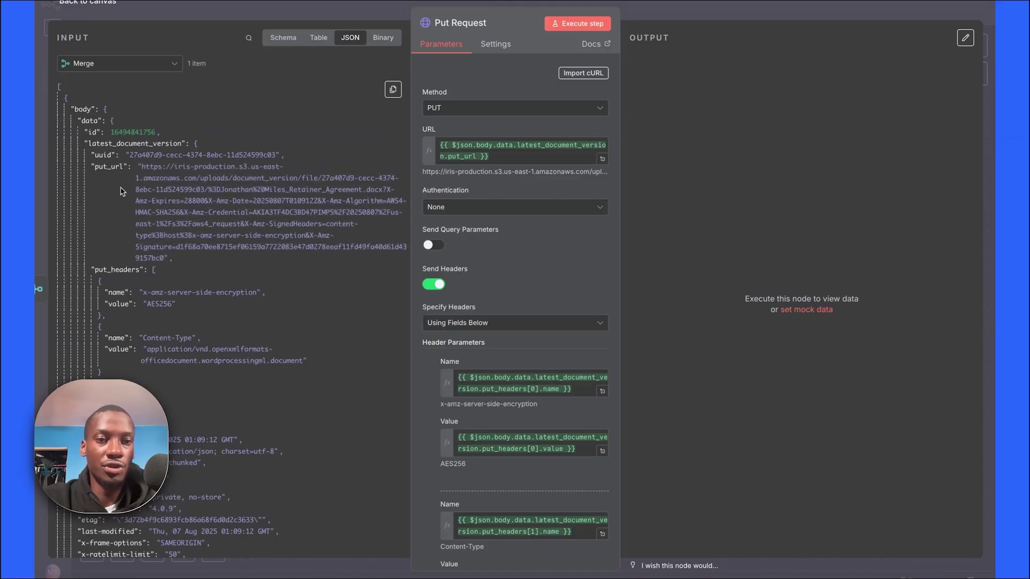
# Clear the Put Request URL and map it to put_url from the latest_document_version in the Merge input.
pyautogui.click(524, 152)
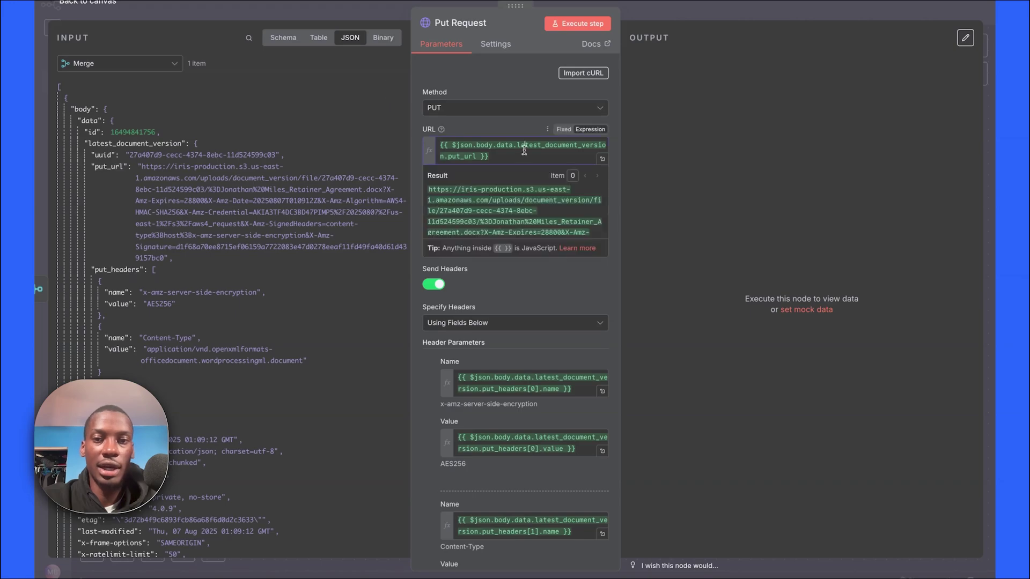
pyautogui.hotkey('ctrl', 'a')
pyautogui.press('BackSpace')
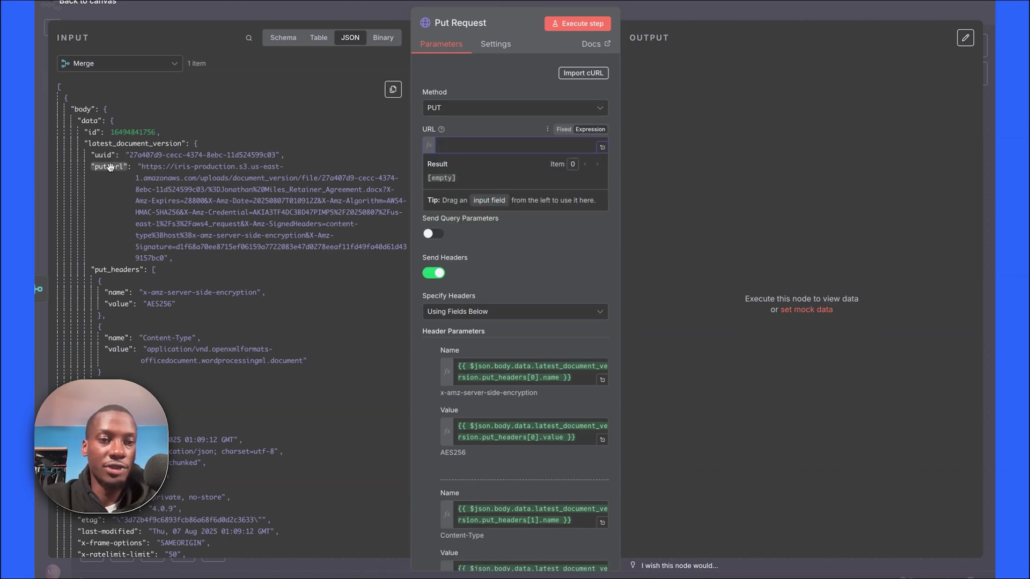
pyautogui.moveTo(109, 166); pyautogui.dragTo(501, 151)
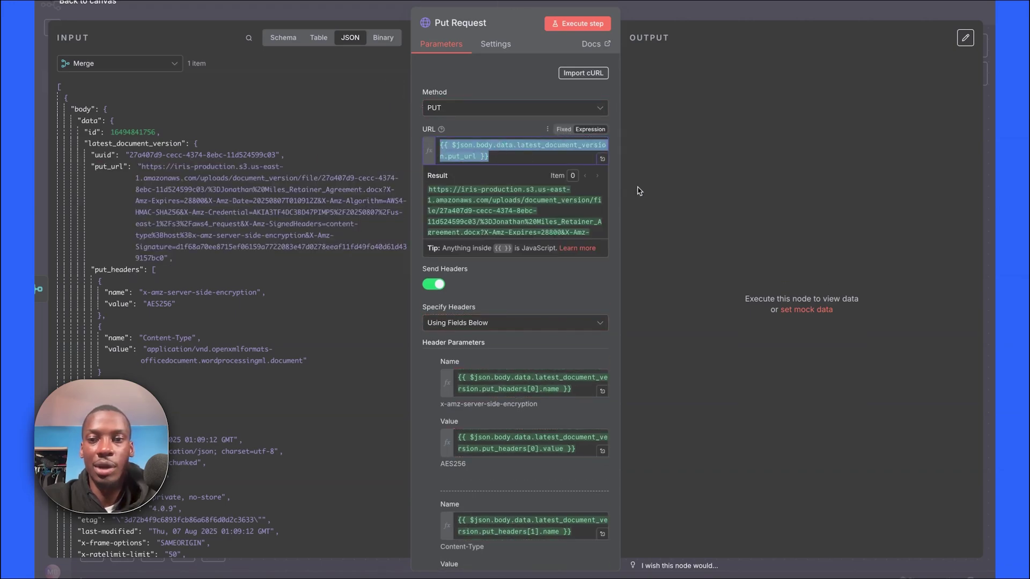
pyautogui.click(617, 199)
# Replace the first header parameter's name with the mapped put_headers[0].name from the Merge input.
pyautogui.scroll(-3, 547, 198)
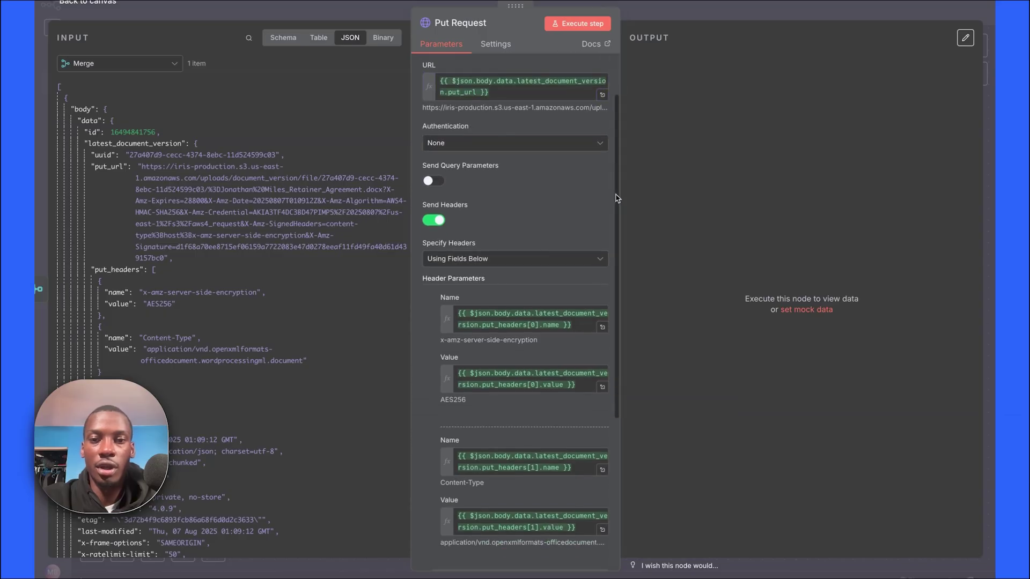
pyautogui.scroll(2, 478, 181)
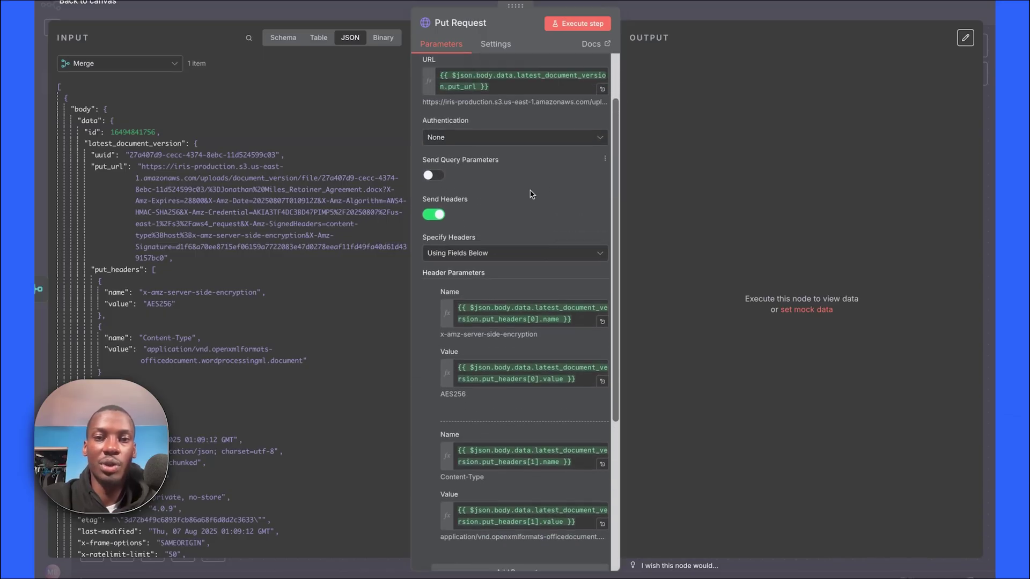
pyautogui.scroll(-3, 533, 202)
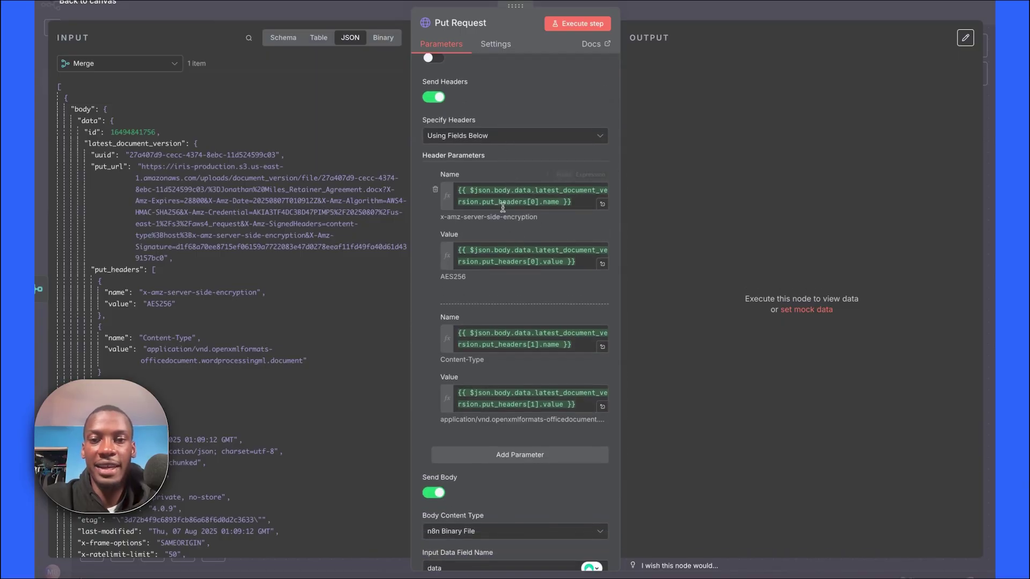
pyautogui.scroll(-2, 365, 256)
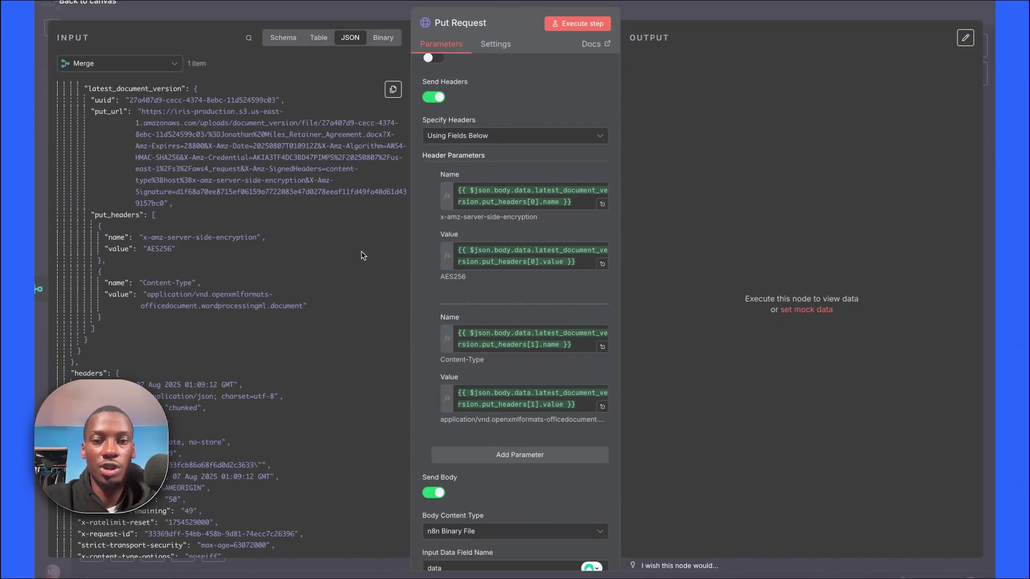
pyautogui.click(583, 205)
pyautogui.hotkey('ctrl', 'a')
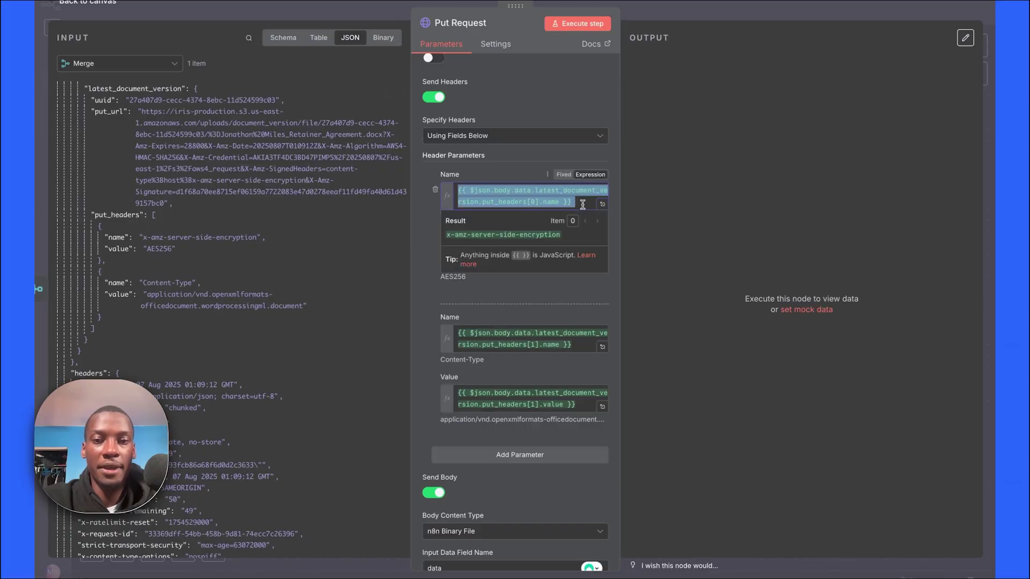
pyautogui.press('BackSpace')
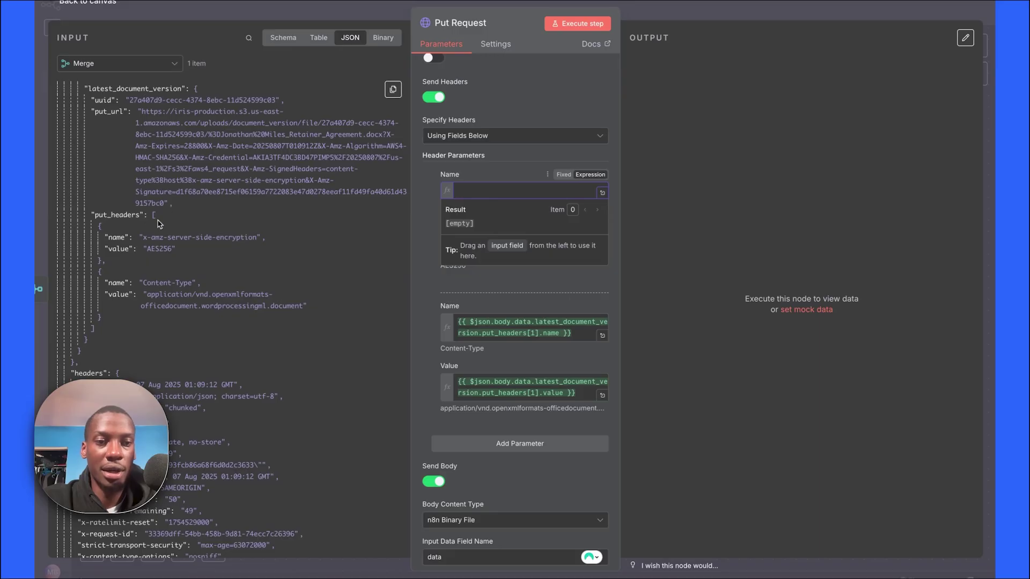
pyautogui.moveTo(118, 236); pyautogui.dragTo(476, 189)
pyautogui.click(424, 239)
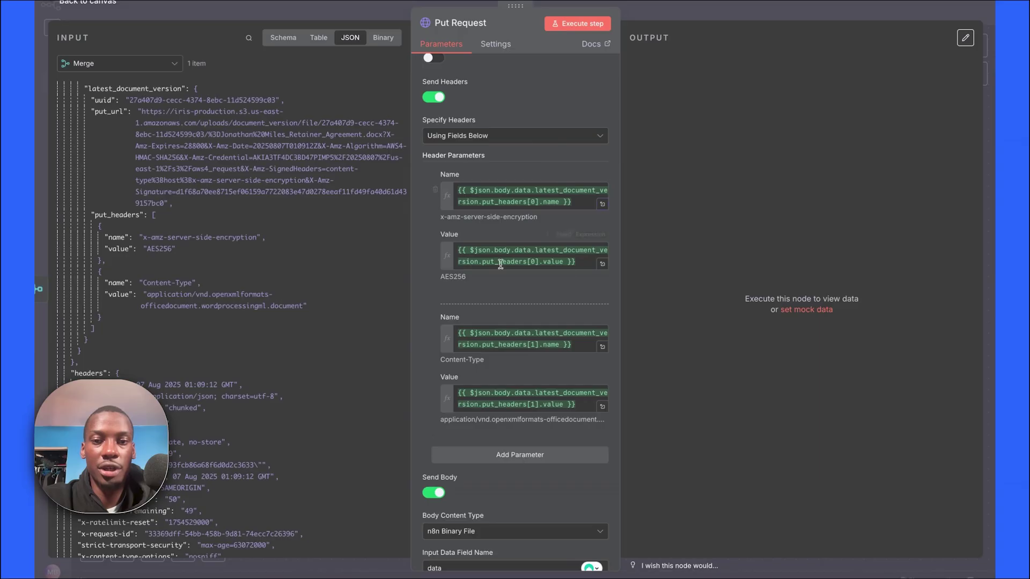
# Replace the first header parameter's value with the mapped put_headers[0].value from the Merge input.
pyautogui.click(575, 263)
pyautogui.hotkey('ctrl', 'a')
pyautogui.press('BackSpace')
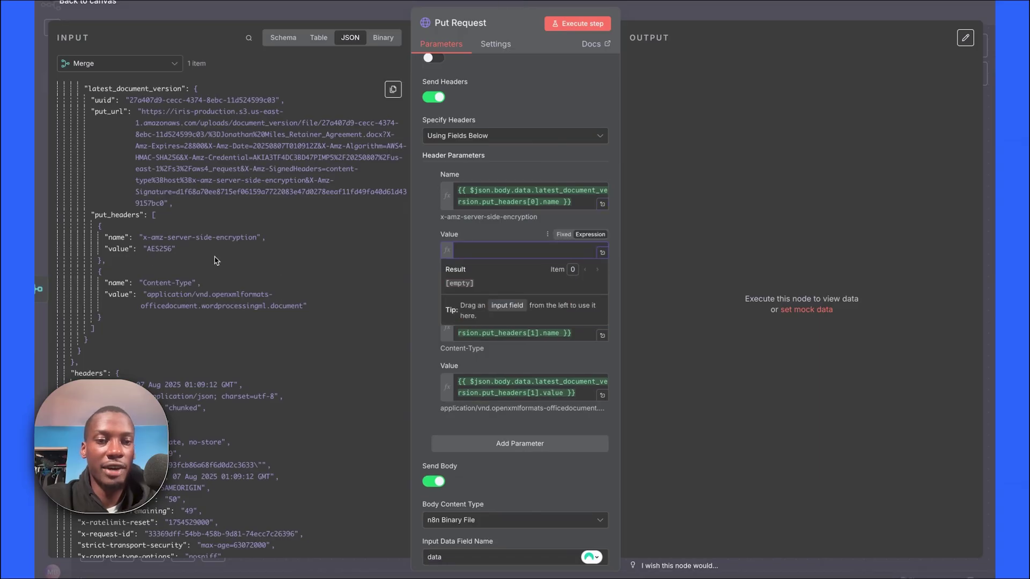
pyautogui.moveTo(116, 250); pyautogui.dragTo(495, 245)
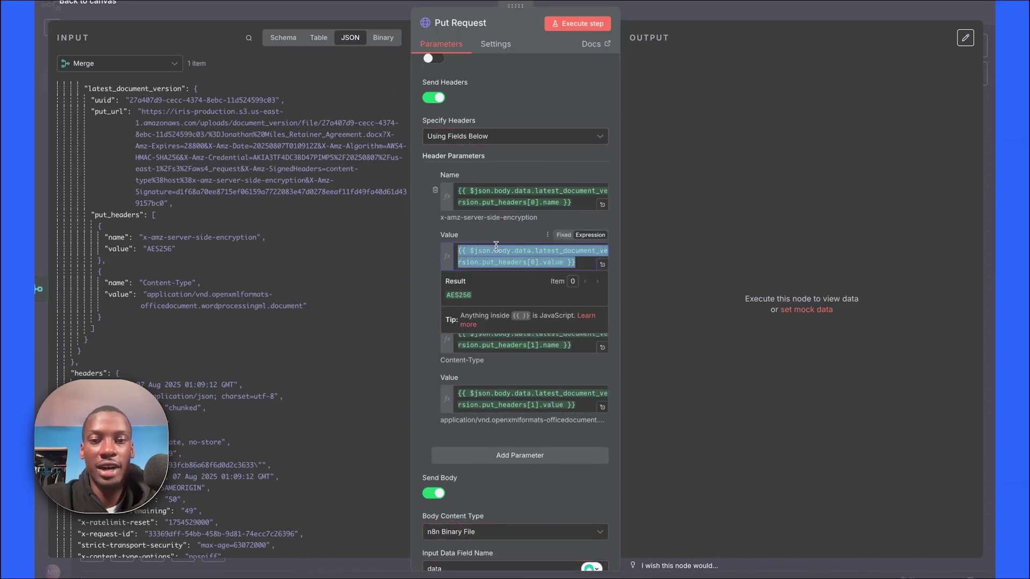
pyautogui.click(431, 261)
# Clear the second header parameter and map its name and value to put_headers[1].name and put_headers[1].value.
pyautogui.scroll(-3, 429, 261)
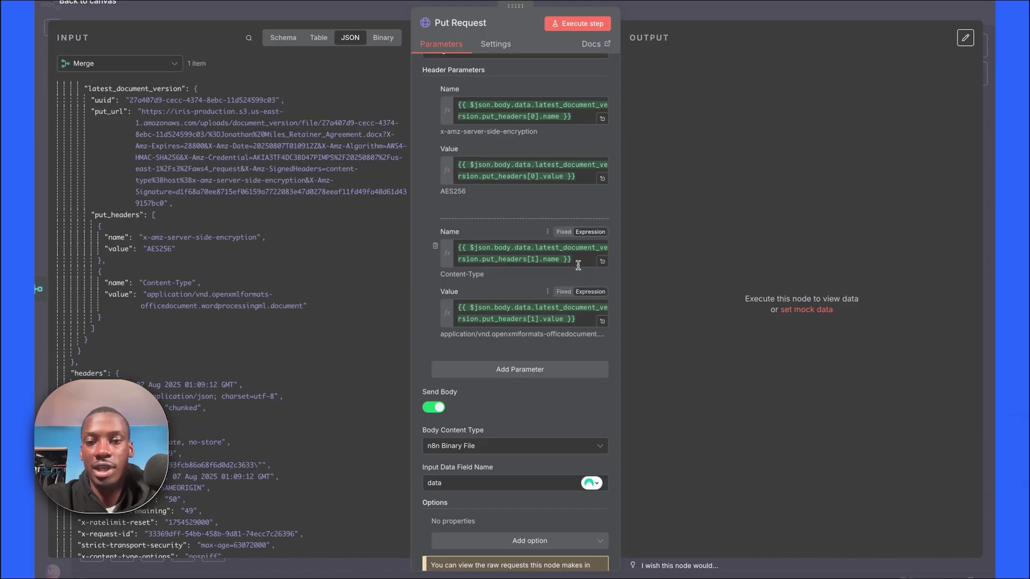
pyautogui.click(522, 255)
pyautogui.hotkey('ctrl', 'a')
pyautogui.press('BackSpace')
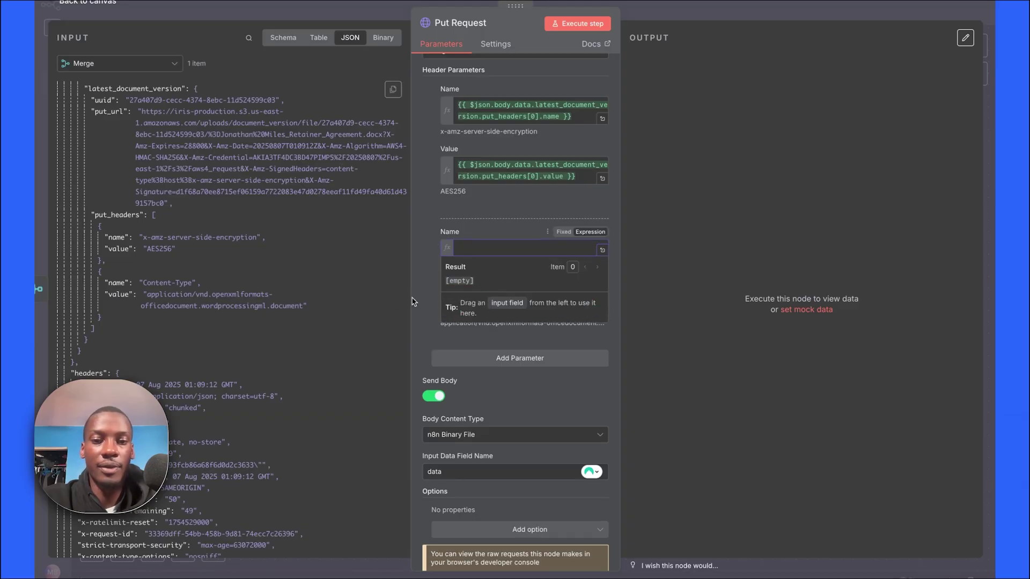
pyautogui.press('Tab')
pyautogui.hotkey('ctrl', 'a')
pyautogui.press('BackSpace')
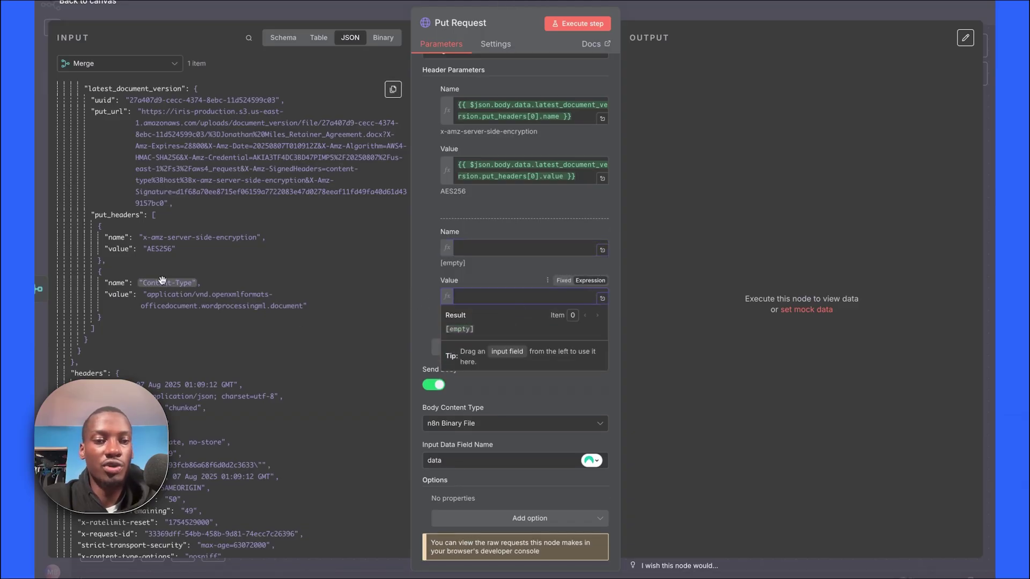
pyautogui.moveTo(116, 282); pyautogui.dragTo(520, 247)
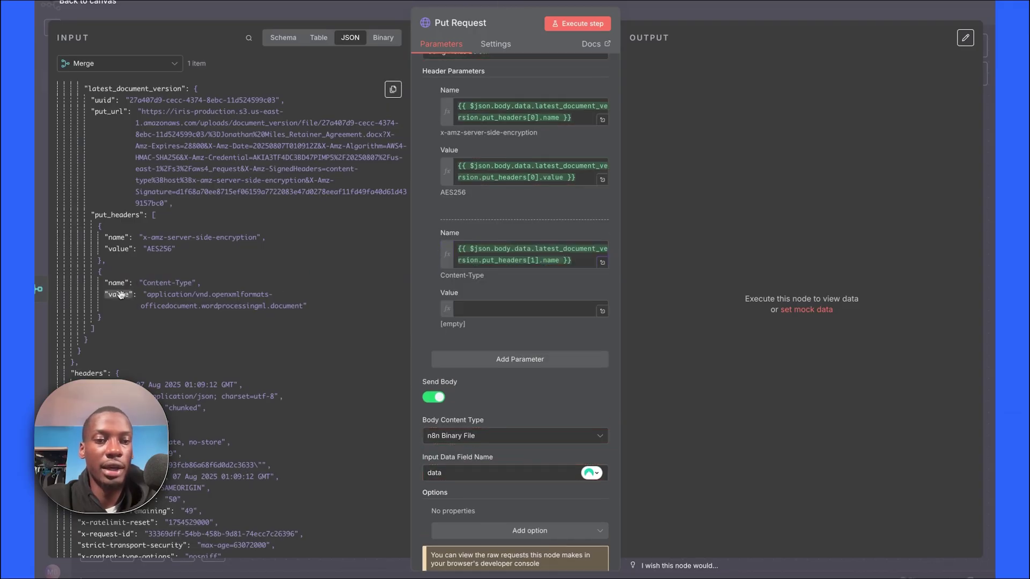
pyautogui.moveTo(120, 295); pyautogui.dragTo(513, 310)
pyautogui.click(419, 322)
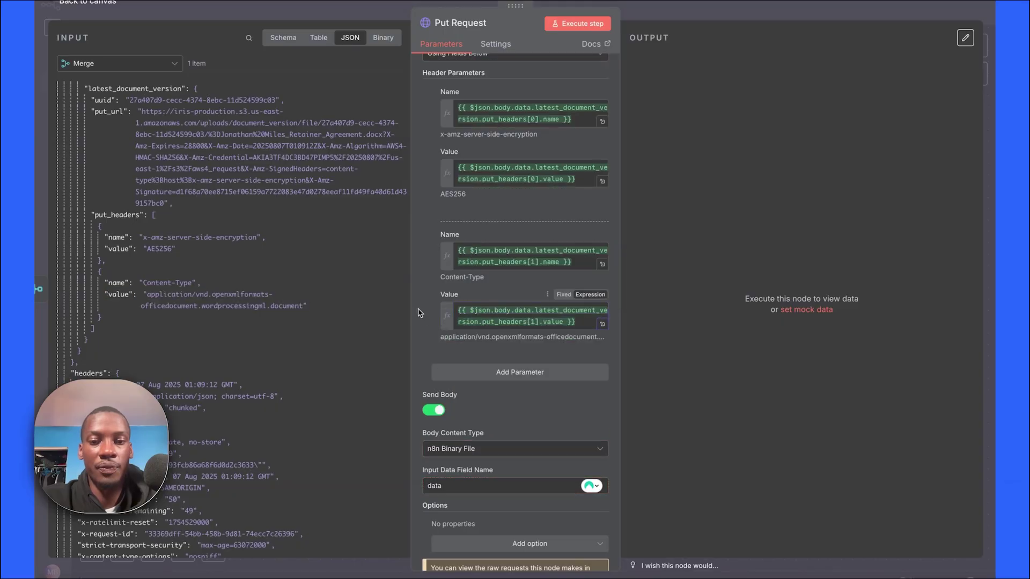
# Turn Send Body off and on again and set the Body Content Type to n8n Binary File.
pyautogui.scroll(-1, 416, 327)
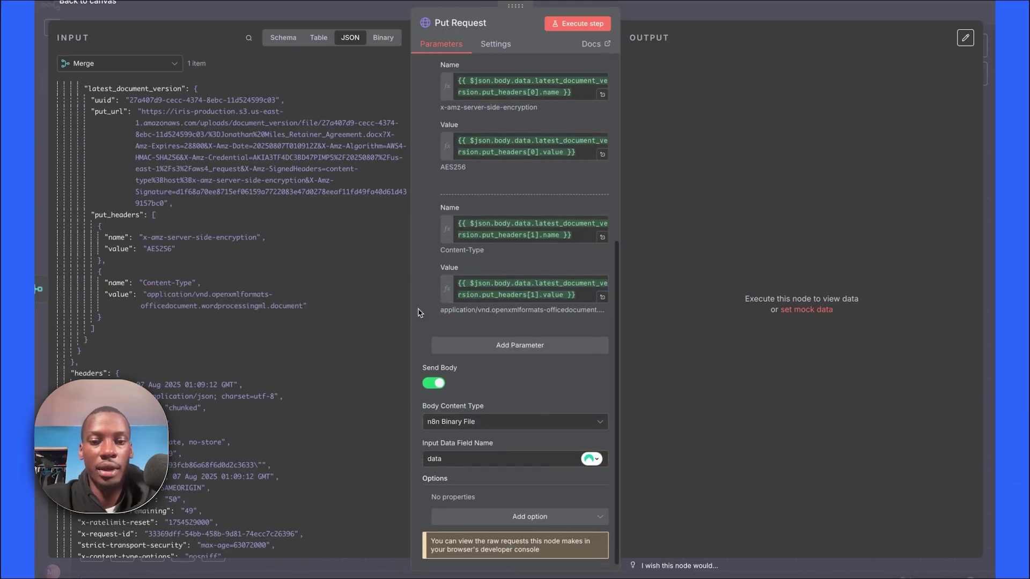
pyautogui.click(441, 376)
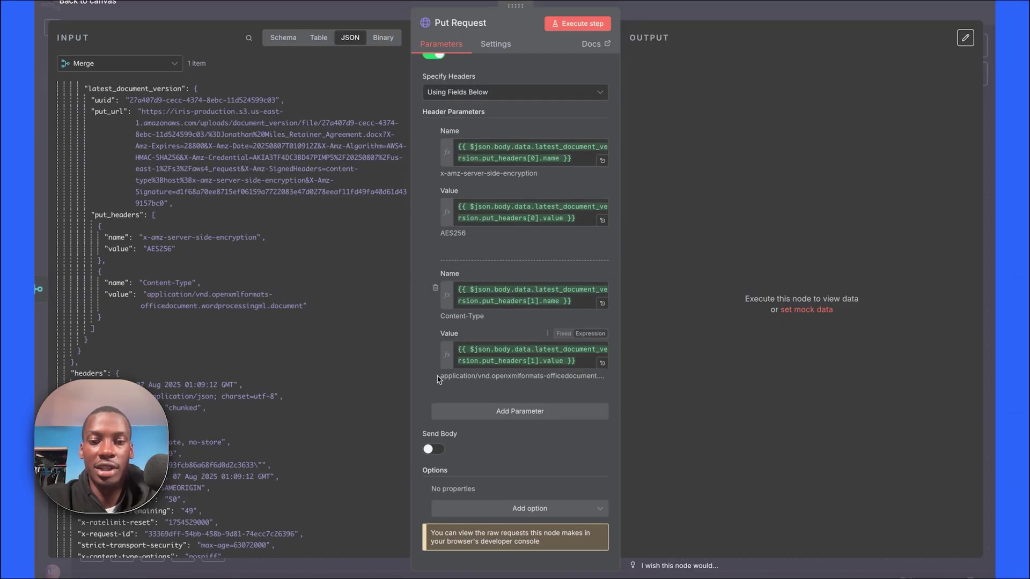
pyautogui.click(445, 446)
pyautogui.scroll(-3, 454, 408)
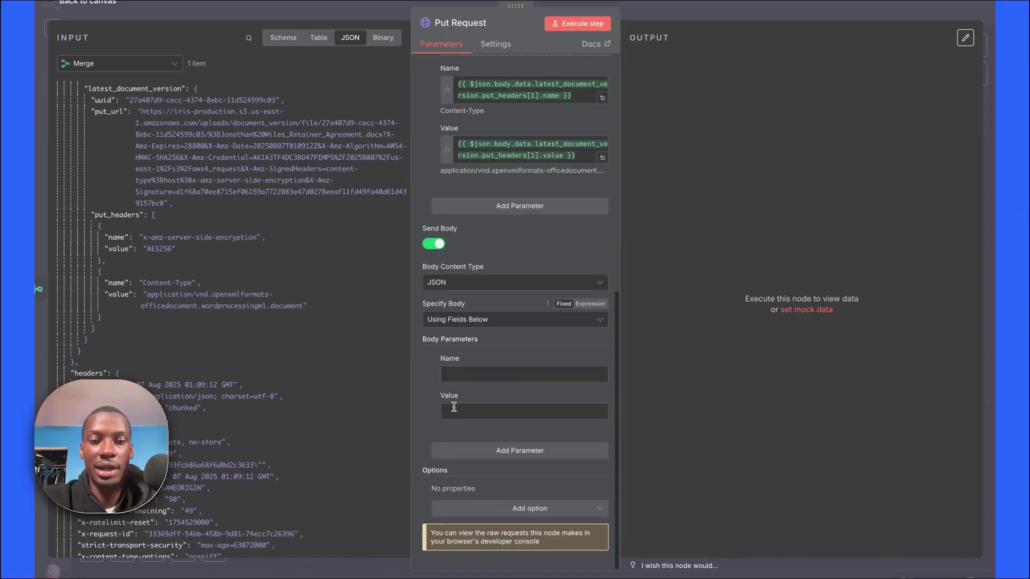
pyautogui.click(478, 283)
pyautogui.click(480, 377)
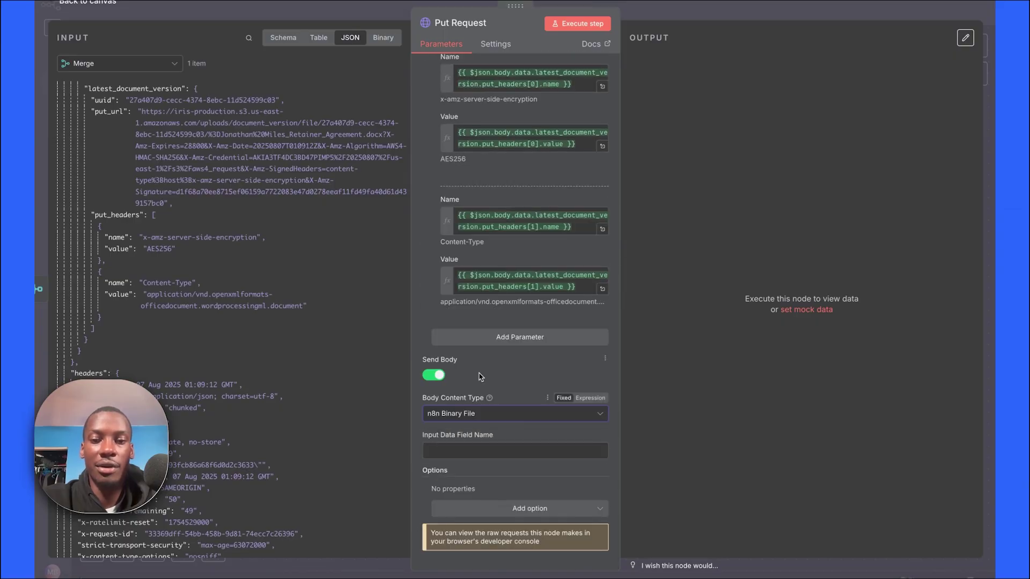
# Set the Put Request node's Input Data Field Name to data, matching the Merge input's binary file, and execute the node.
pyautogui.click(453, 452)
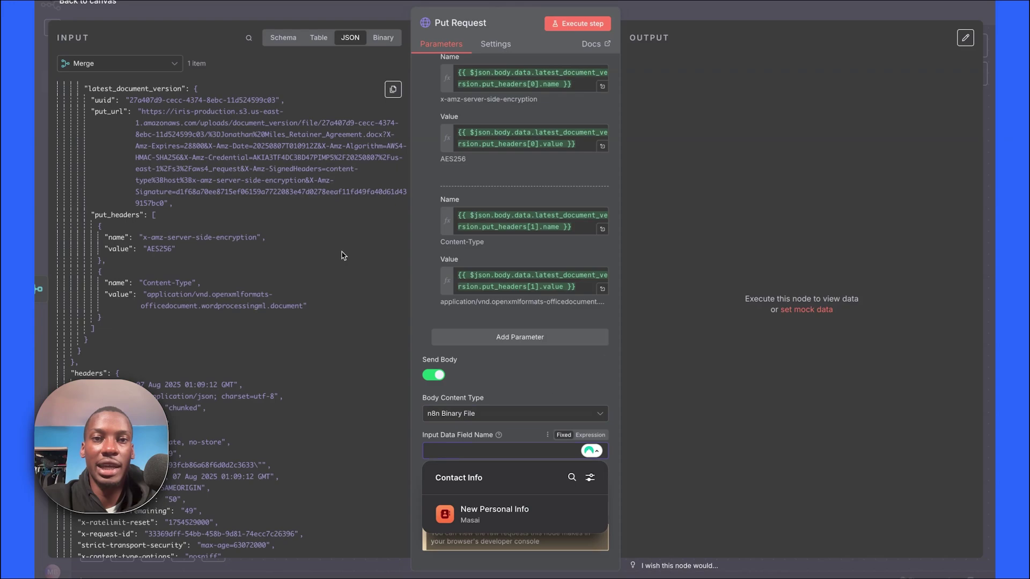
pyautogui.click(382, 38)
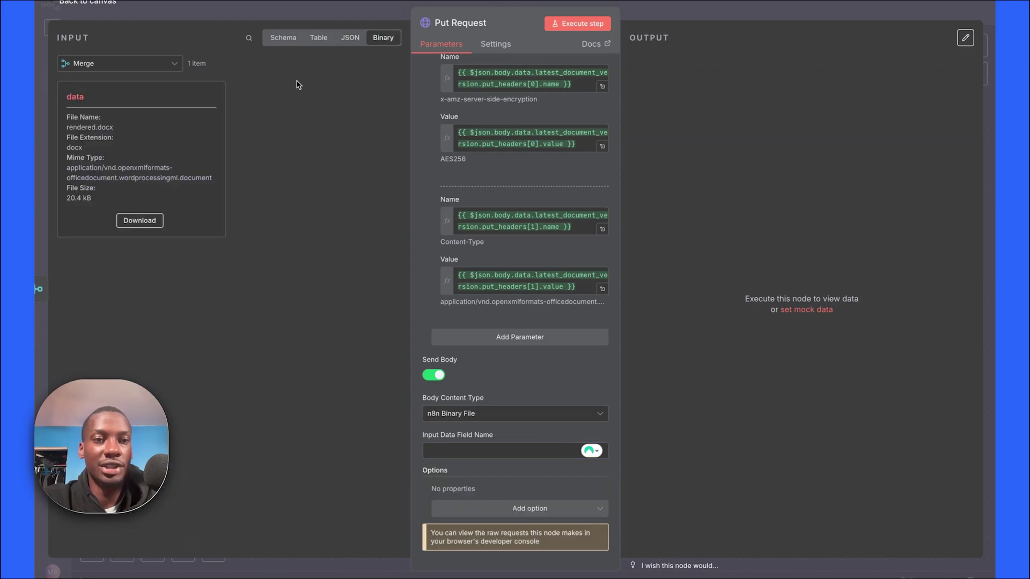
pyautogui.doubleClick(76, 98)
pyautogui.click(132, 105)
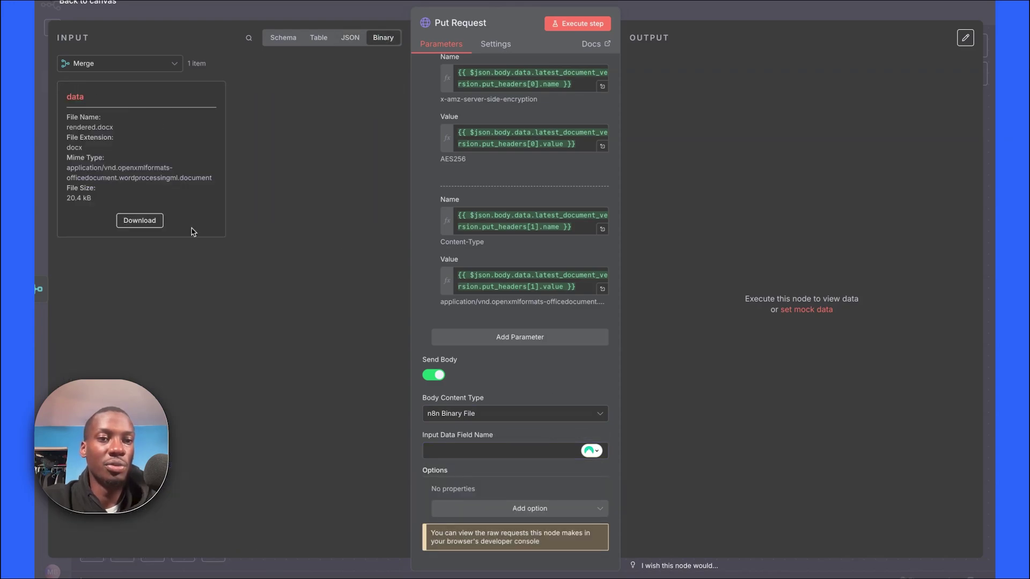
pyautogui.click(464, 449)
pyautogui.write('d')
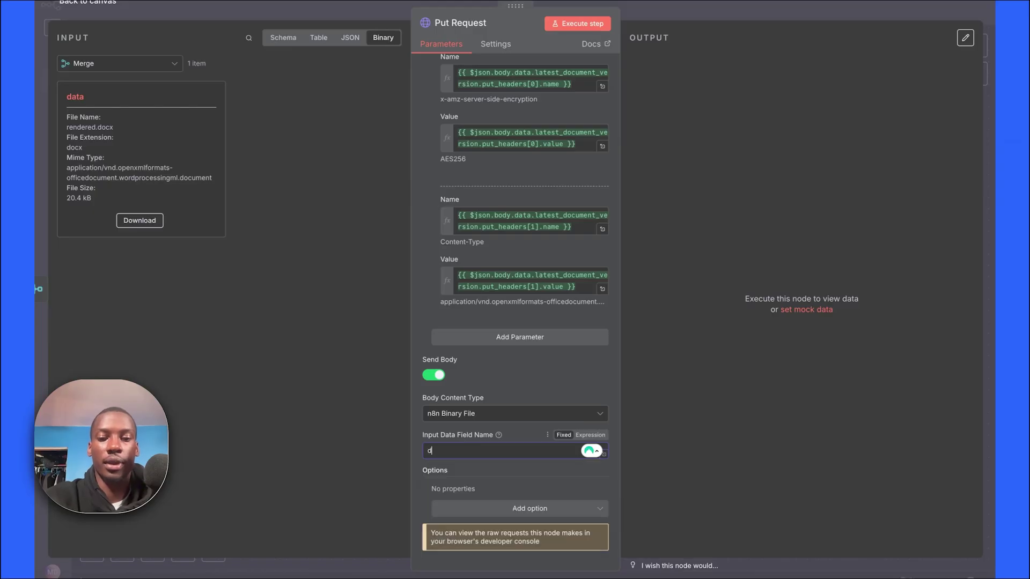
pyautogui.write('ata')
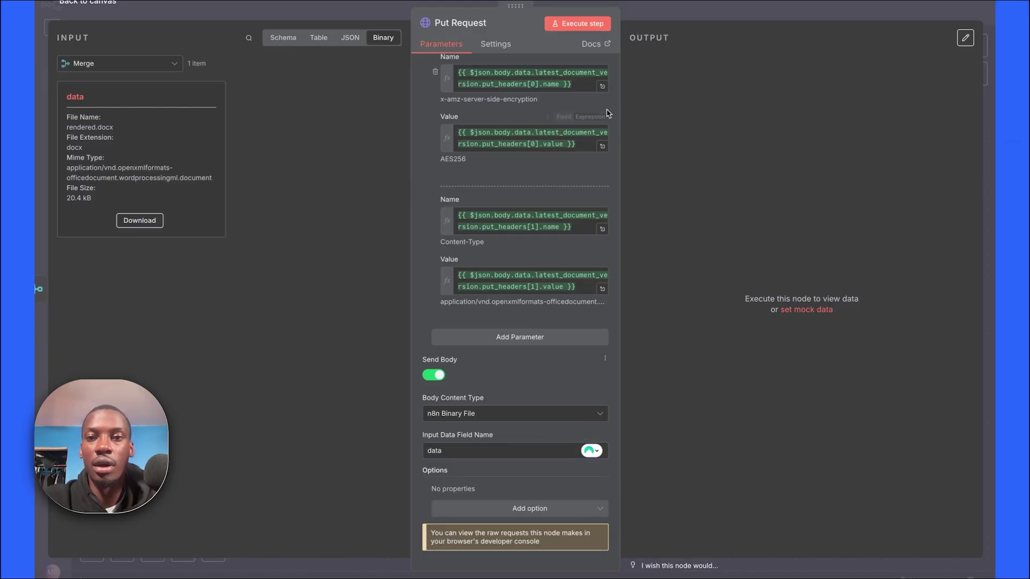
pyautogui.click(591, 27)
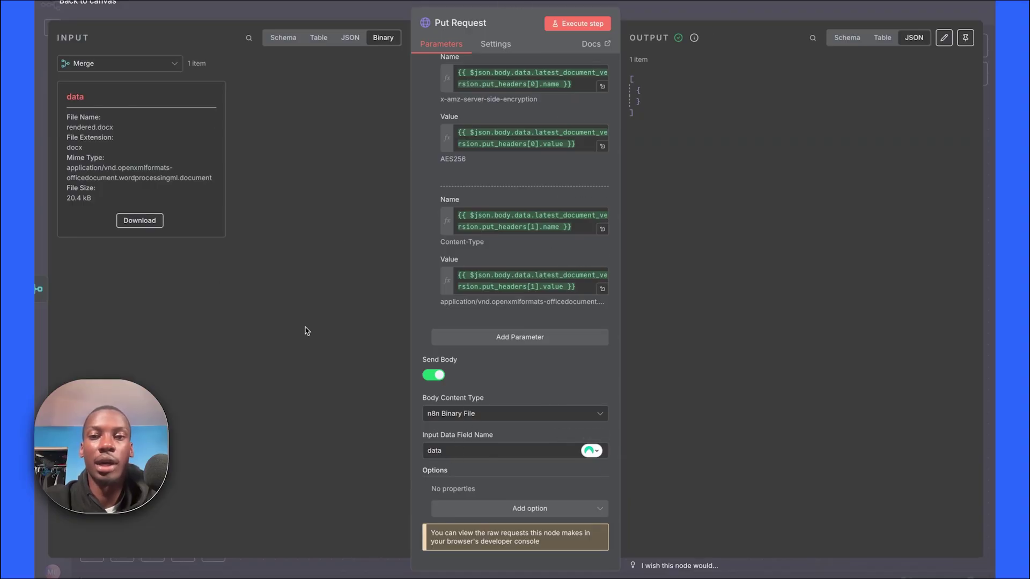
pyautogui.click(745, 17)
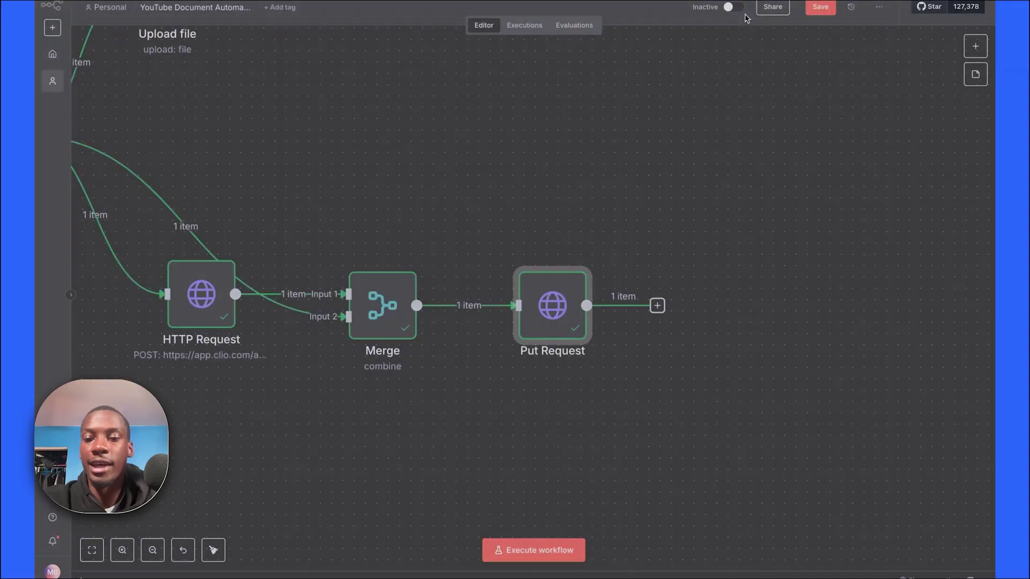
# Add a Wait node after Put Request that resumes after 1.00 minutes, and run it.
pyautogui.hscroll(1, 679, 298)
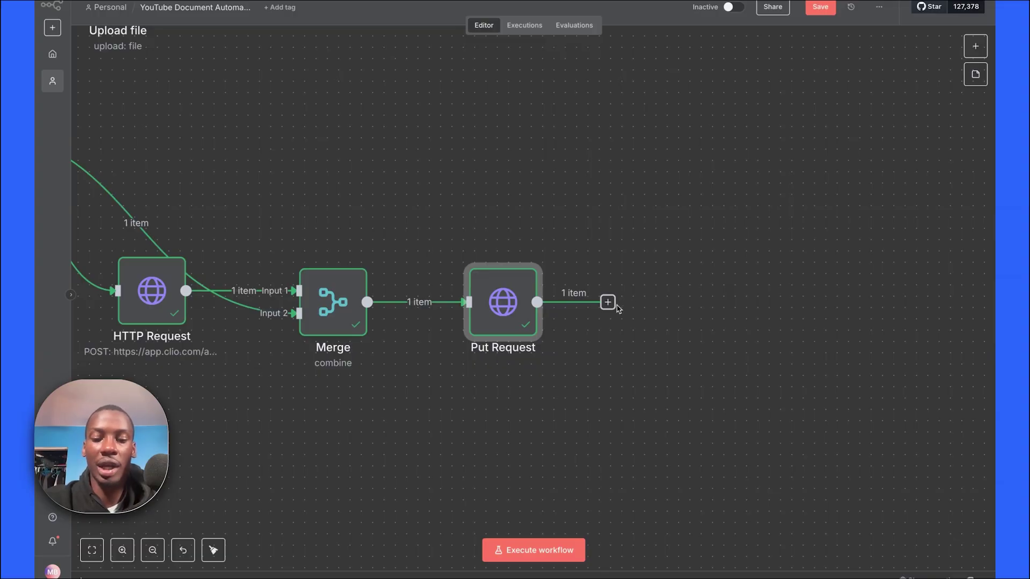
pyautogui.click(607, 302)
pyautogui.write('wai')
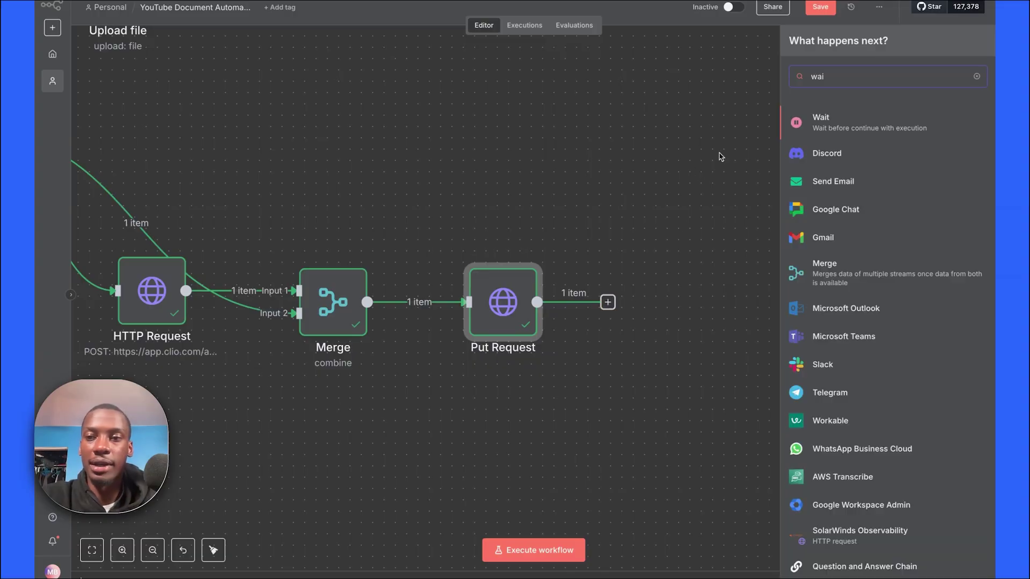
pyautogui.click(819, 123)
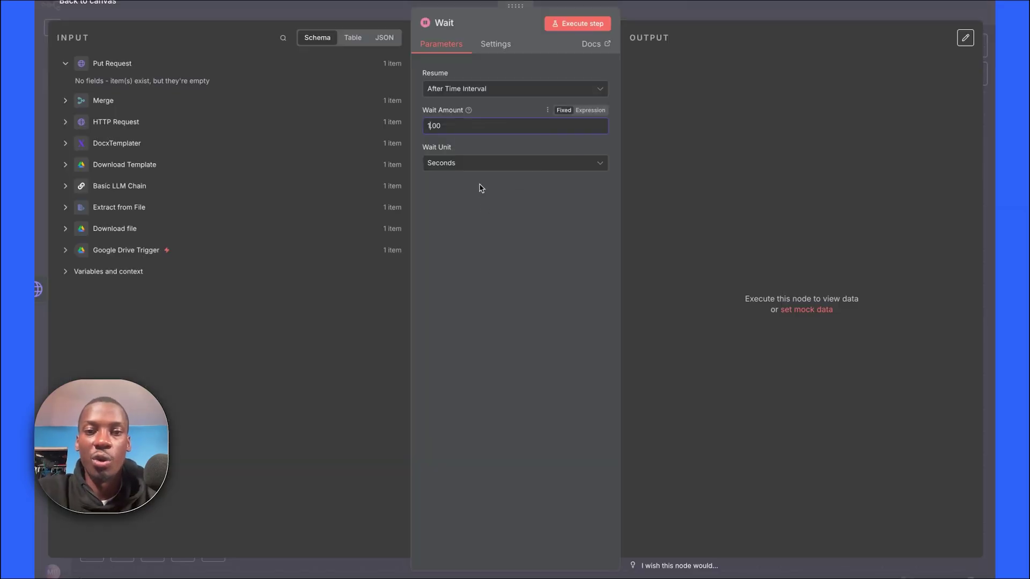
pyautogui.click(471, 166)
pyautogui.click(477, 218)
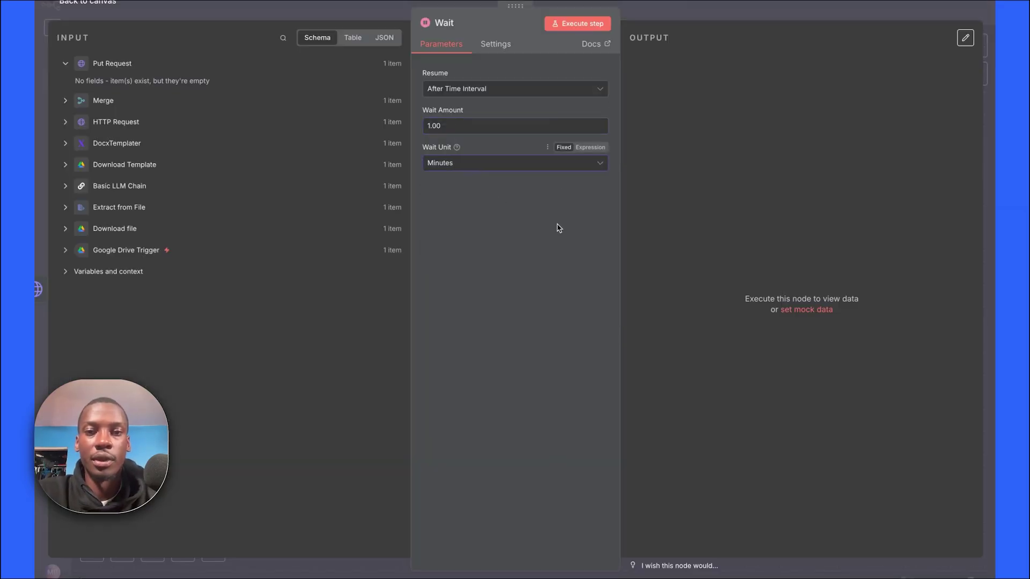
pyautogui.click(741, 6)
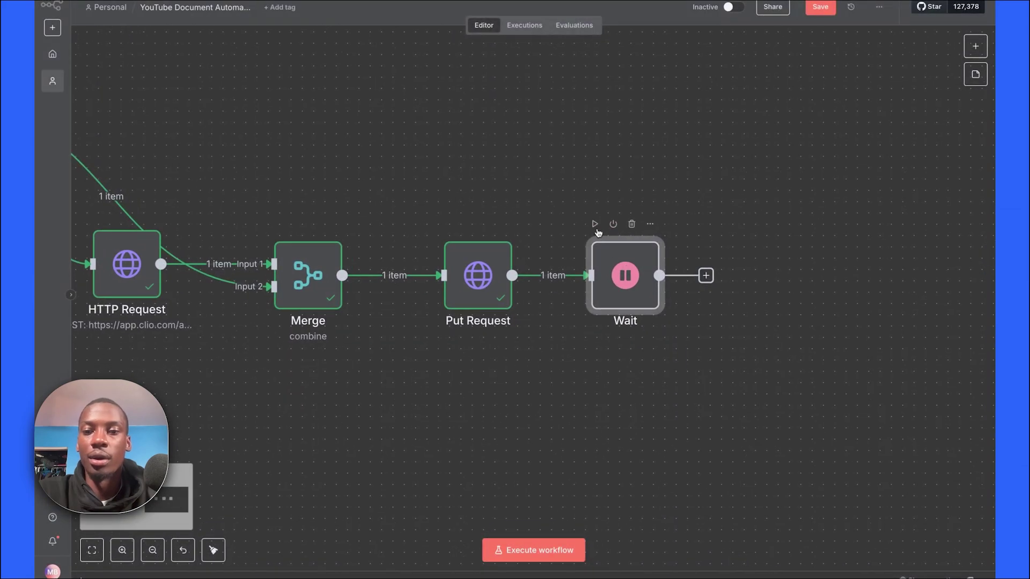
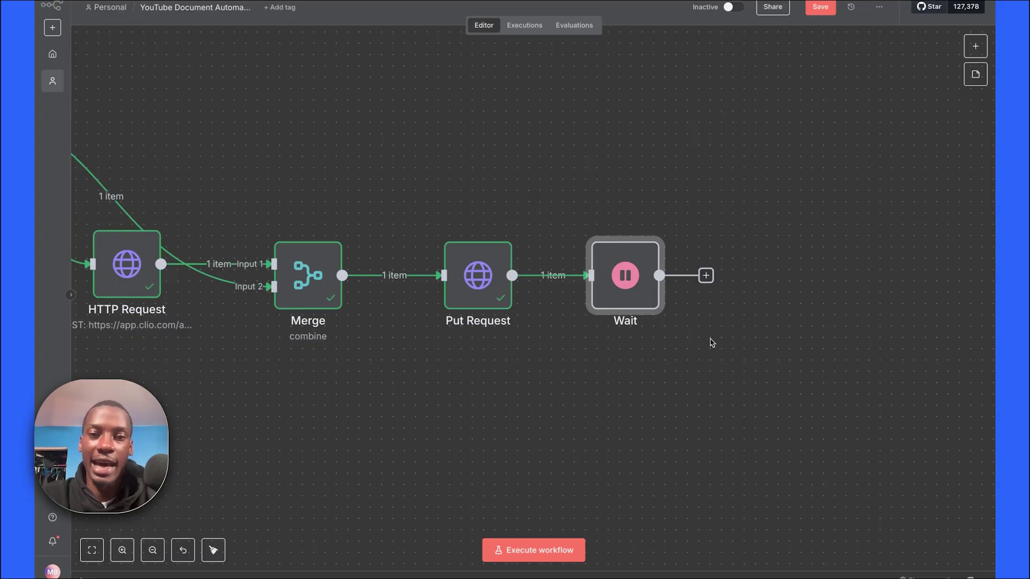
pyautogui.moveTo(657, 275)
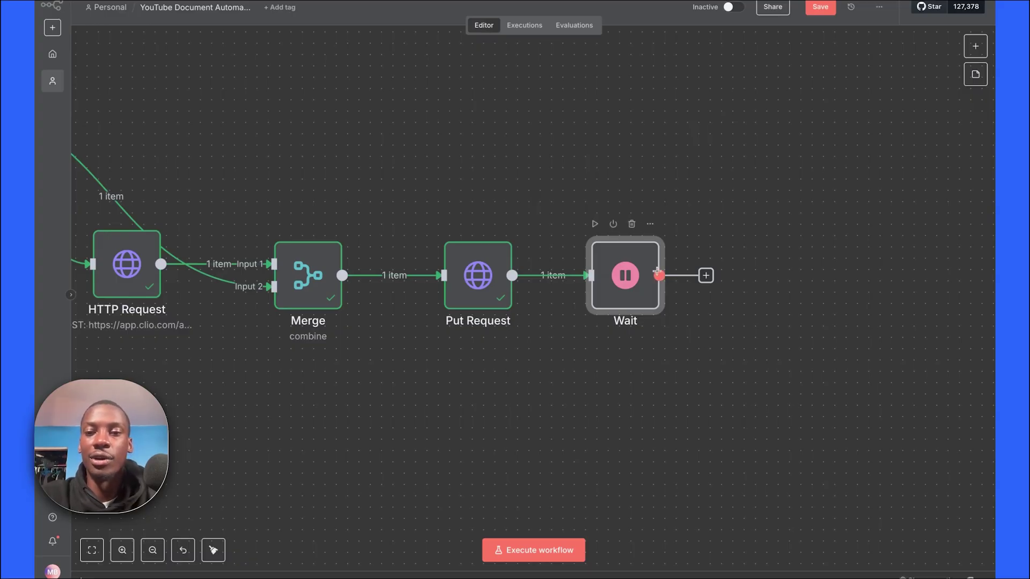
pyautogui.click(594, 224)
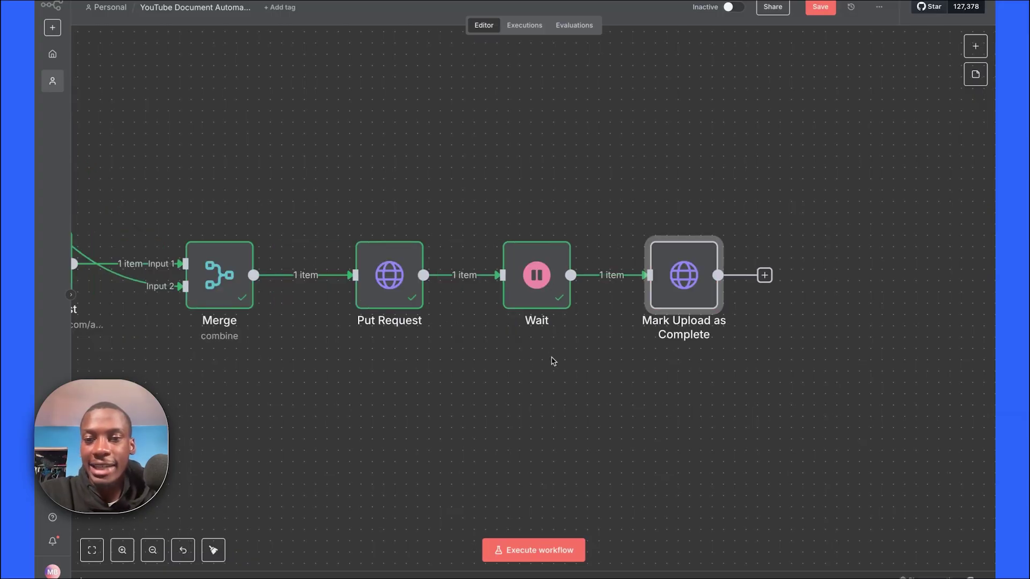
pyautogui.hscroll(-3, 645, 384)
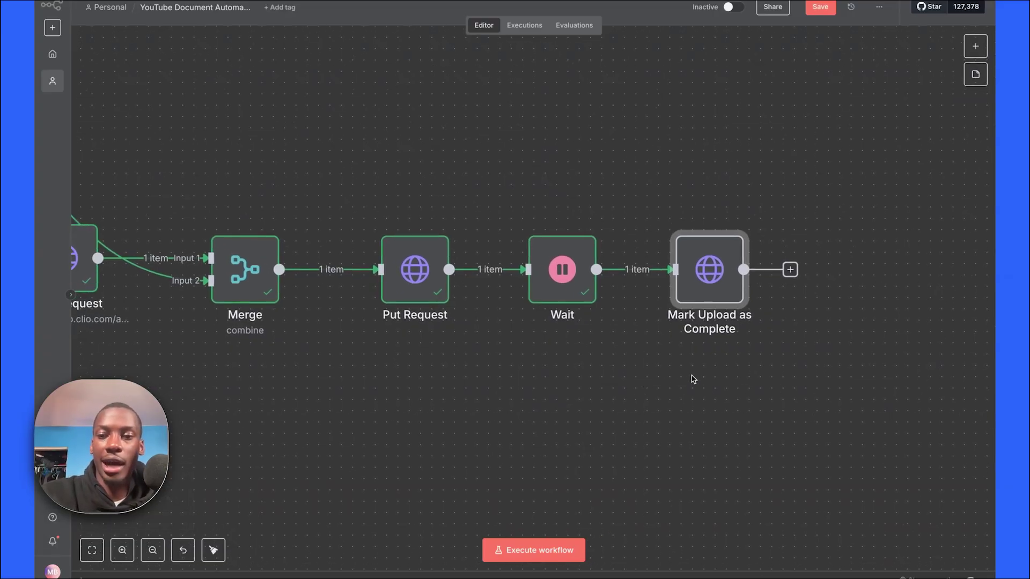
pyautogui.moveTo(709, 295)
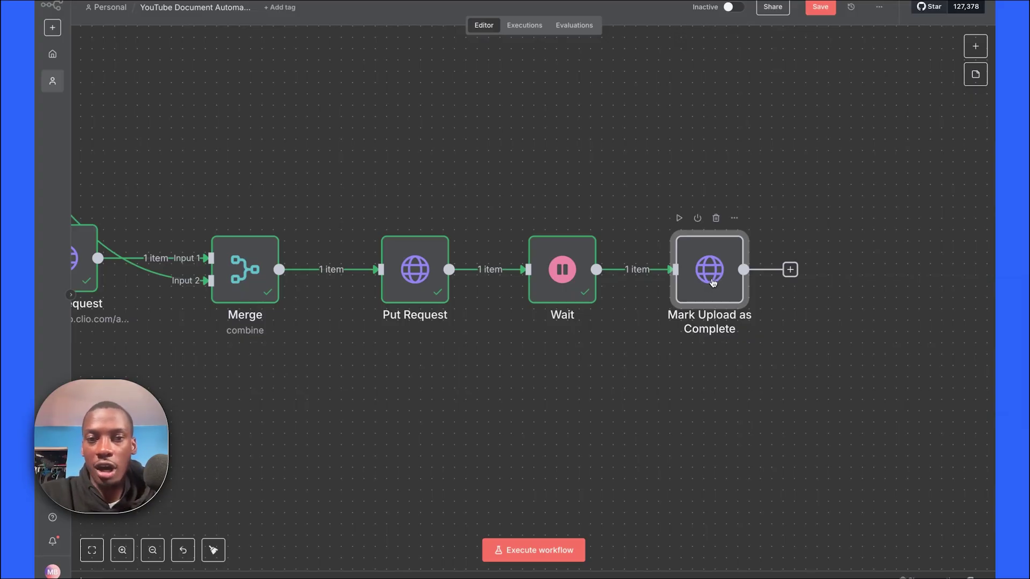
pyautogui.doubleClick(720, 291)
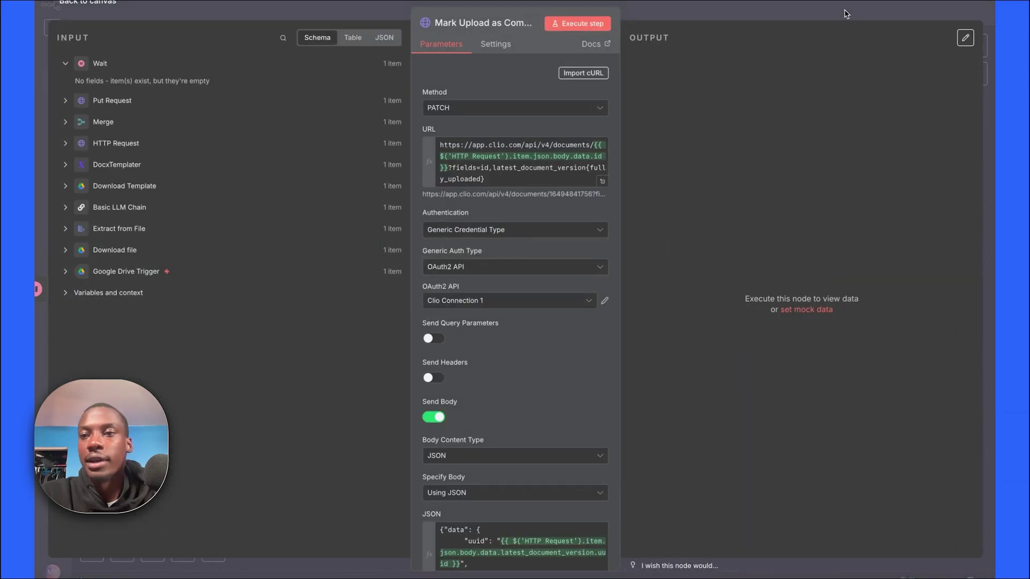
pyautogui.press('Escape')
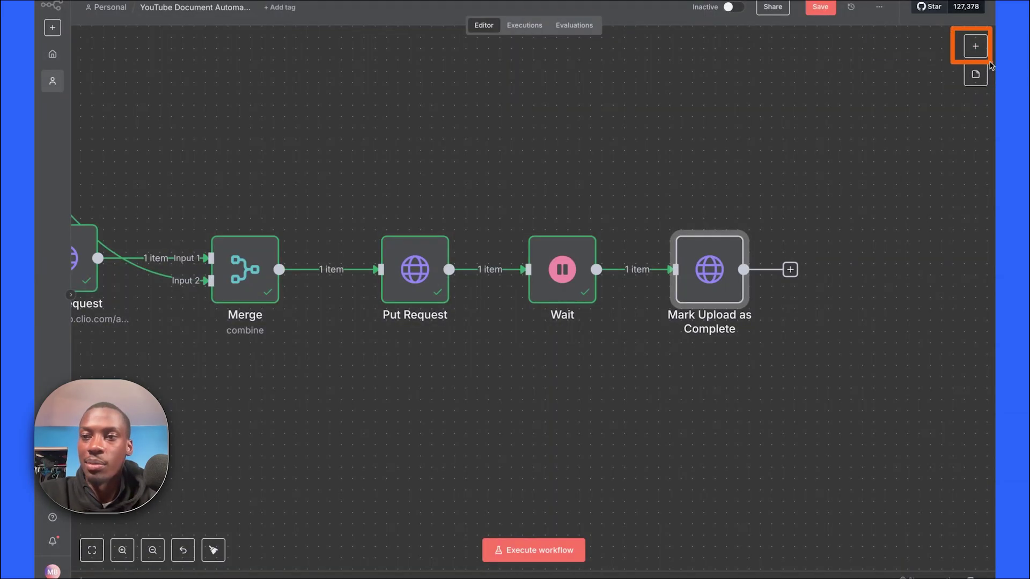
pyautogui.click(974, 46)
pyautogui.write('http')
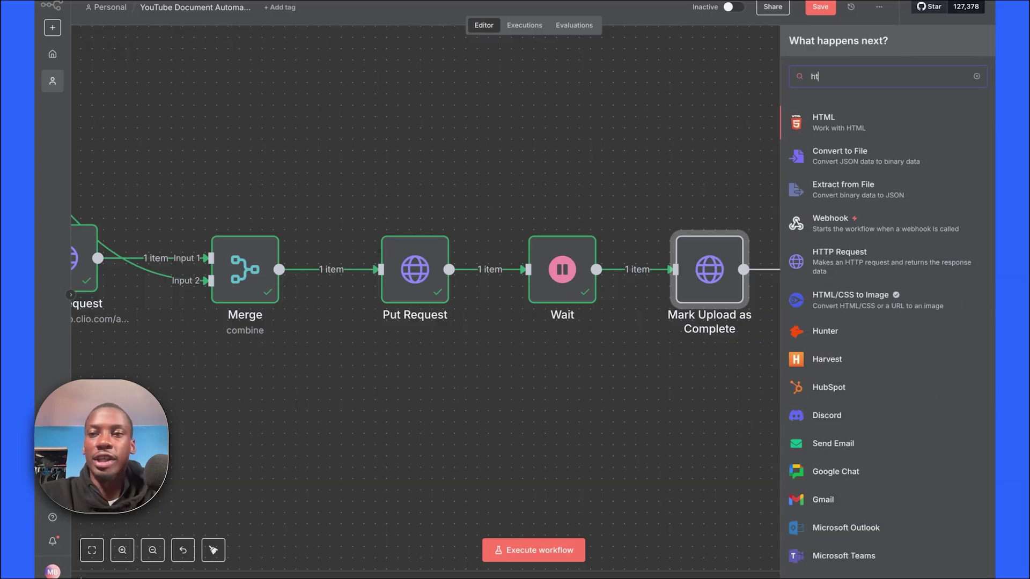
pyautogui.click(736, 132)
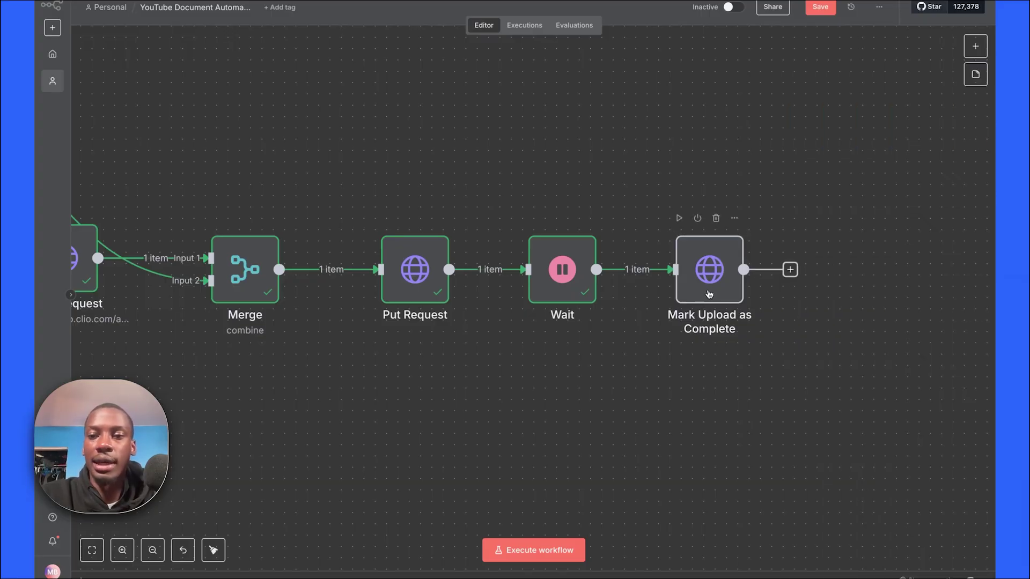
# Open the Mark Upload as Complete node and select PATCH as its request method.
pyautogui.doubleClick(707, 294)
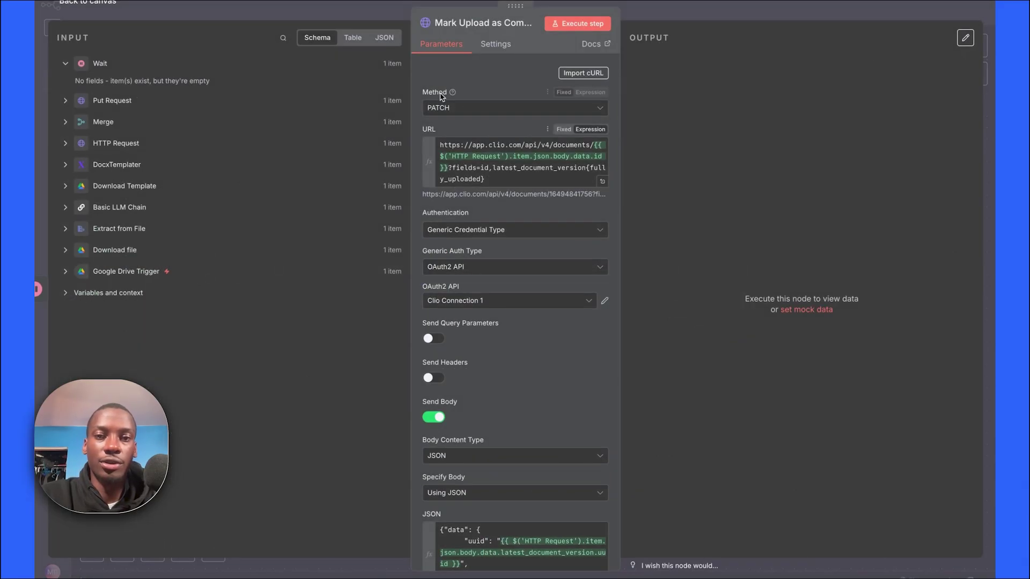
pyautogui.moveTo(422, 92); pyautogui.dragTo(450, 93)
pyautogui.moveTo(453, 91)
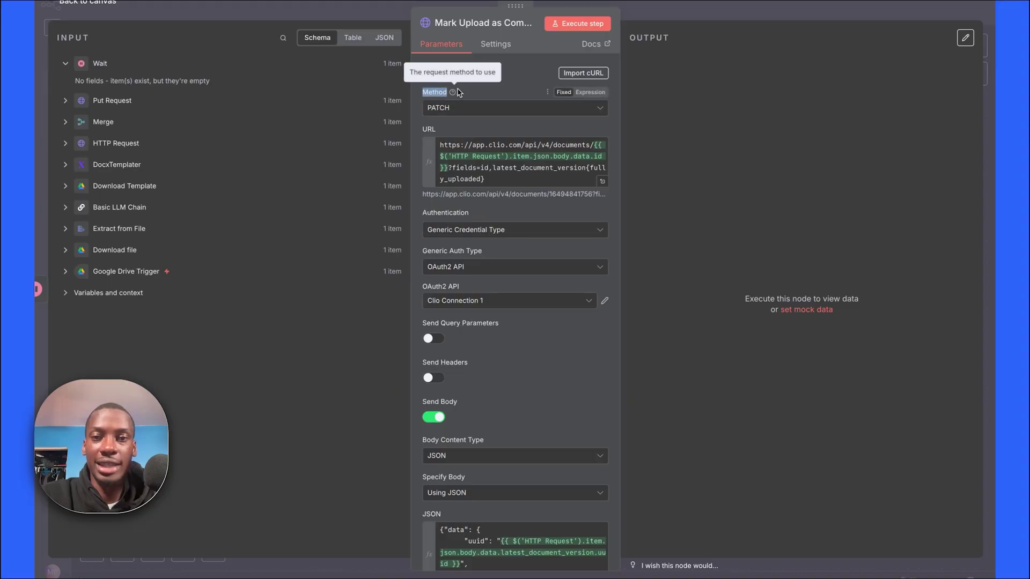
pyautogui.click(487, 88)
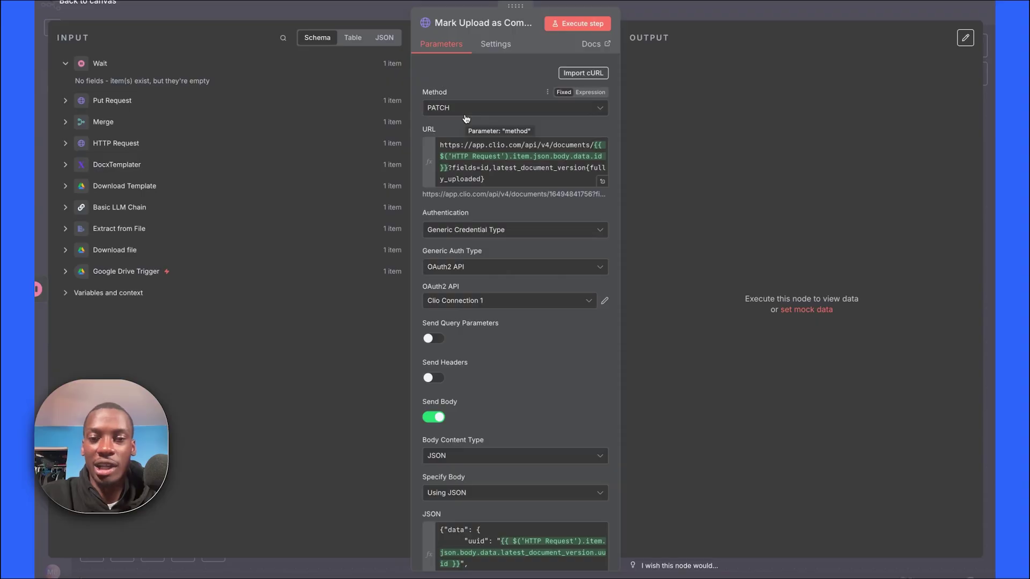
pyautogui.click(466, 110)
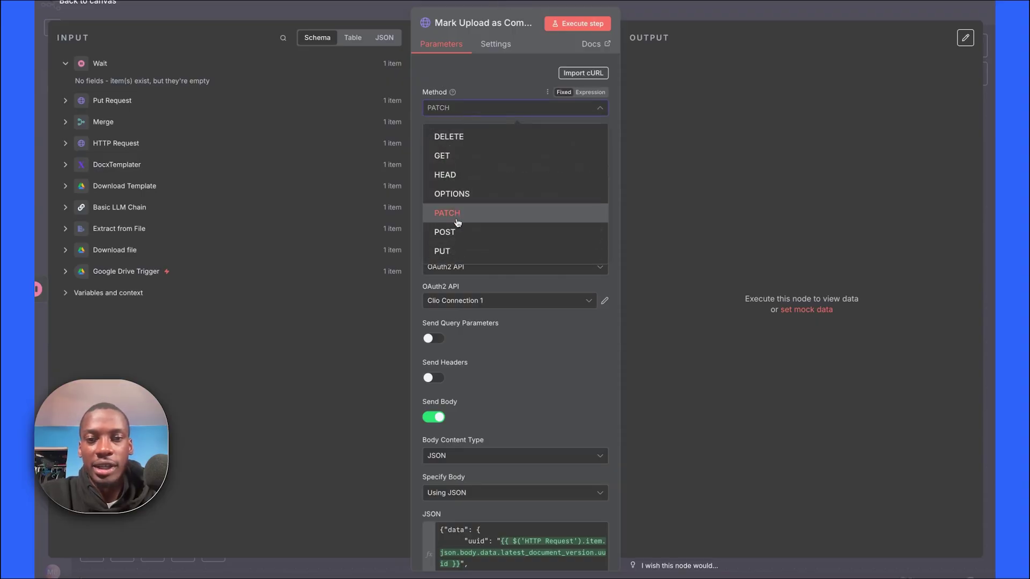
pyautogui.click(456, 209)
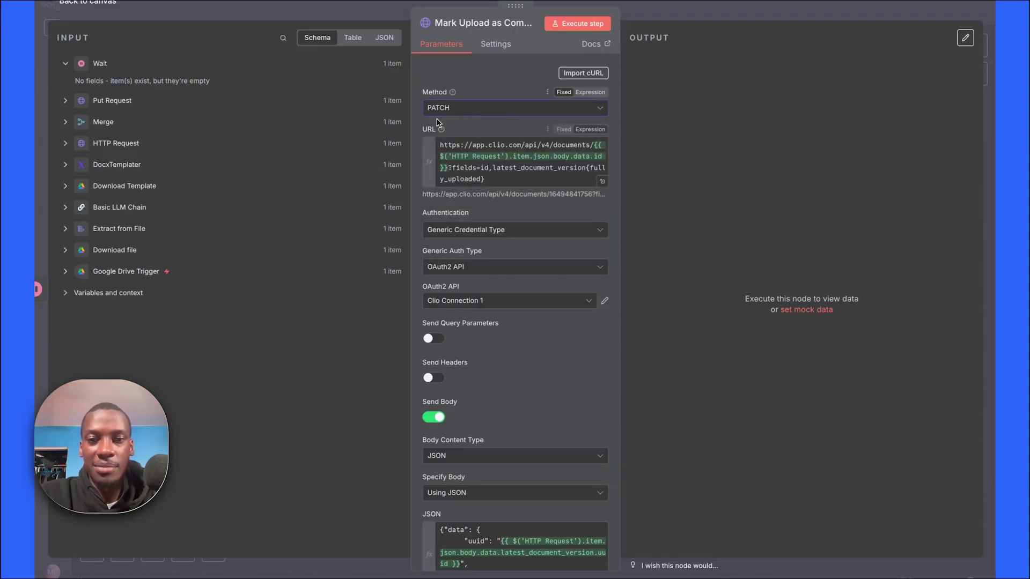
# Replace the document ID expression in the PATCH URL with the body.data.id field mapped from the HTTP Request node.
pyautogui.click(602, 183)
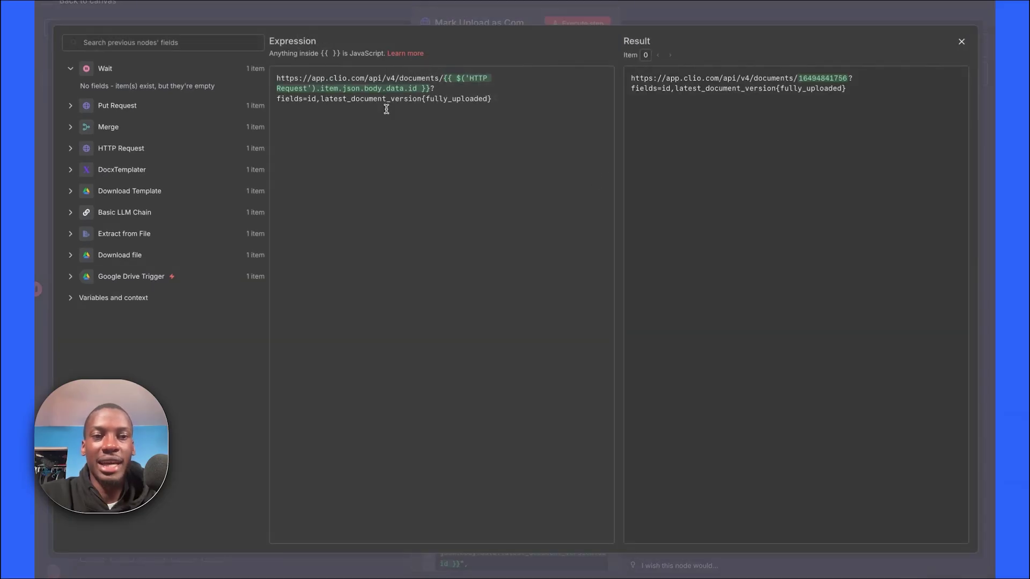
pyautogui.click(70, 149)
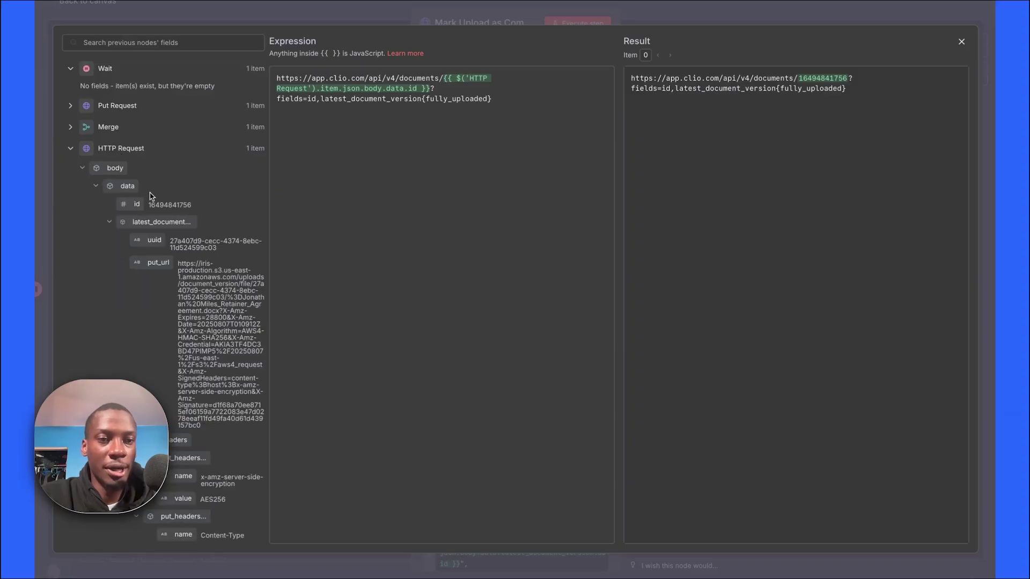
pyautogui.scroll(-1, 148, 193)
pyautogui.moveTo(150, 177); pyautogui.dragTo(200, 180)
pyautogui.click(199, 180)
pyautogui.click(199, 179)
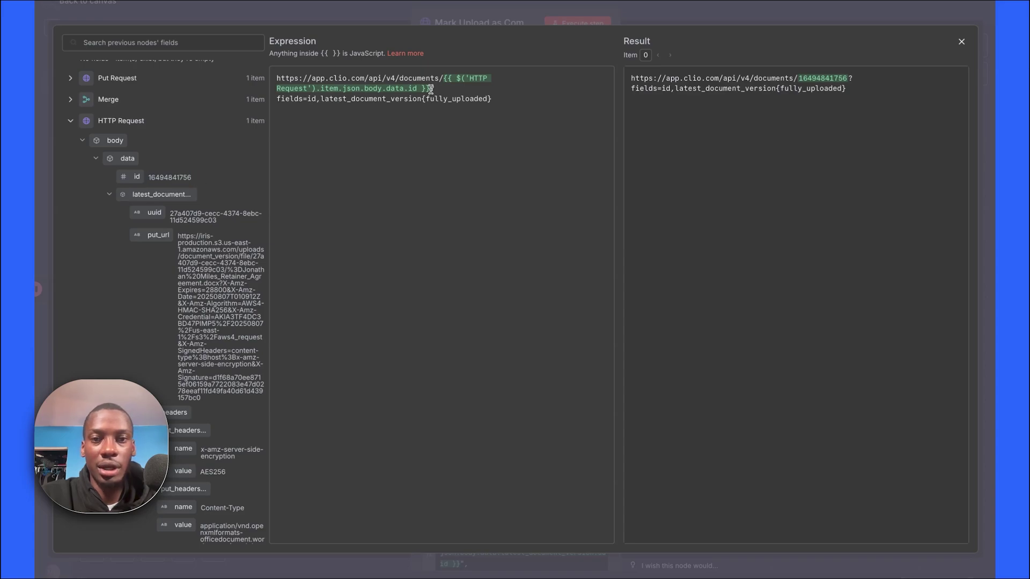
pyautogui.moveTo(430, 88); pyautogui.dragTo(442, 83)
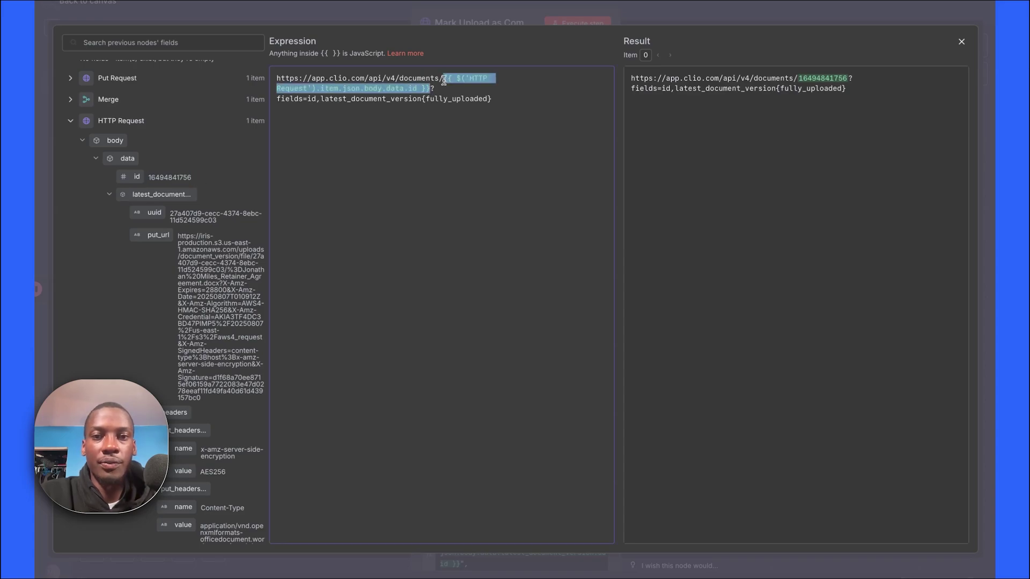
pyautogui.press('BackSpace')
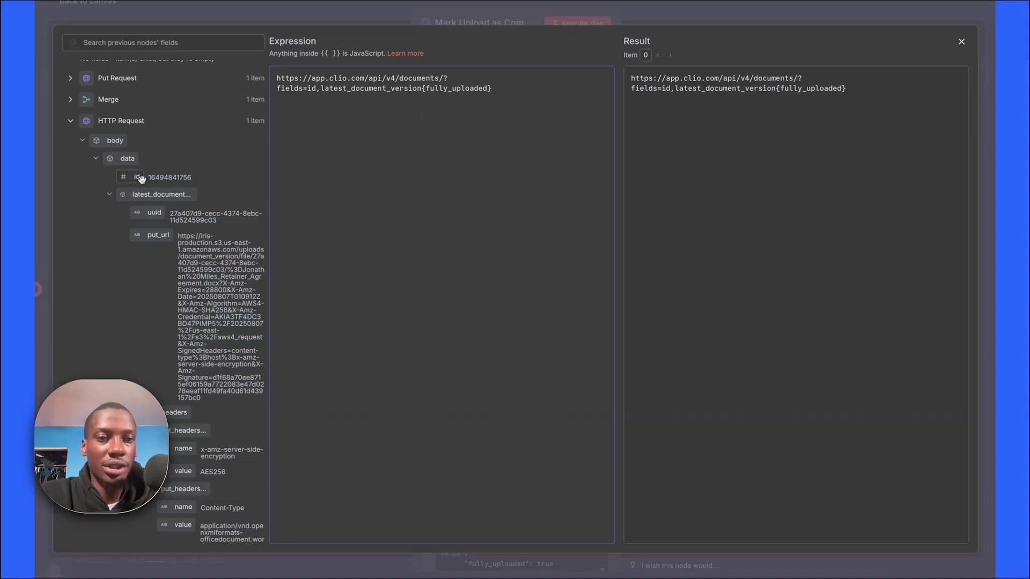
pyautogui.moveTo(141, 178); pyautogui.dragTo(442, 84)
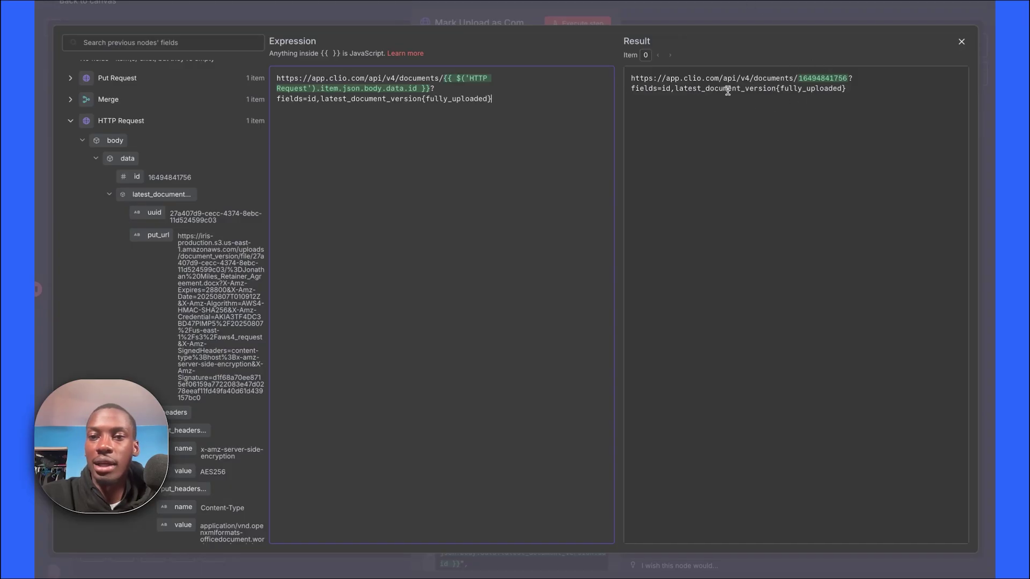
pyautogui.tripleClick(780, 89)
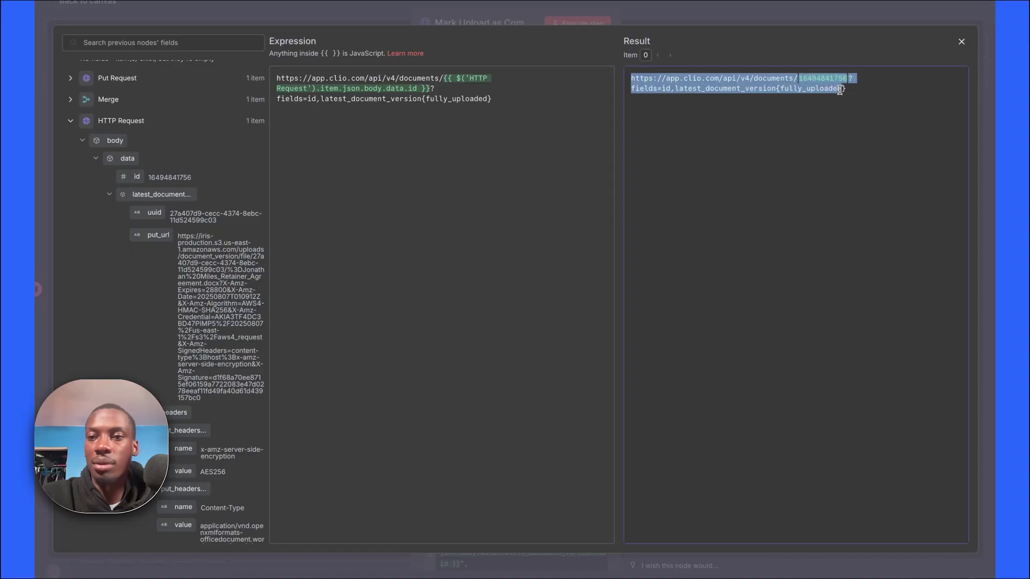
pyautogui.click(790, 24)
# Review the Mark Upload as Complete node's authentication settings, Send Body option and body content type.
pyautogui.scroll(-3, 504, 165)
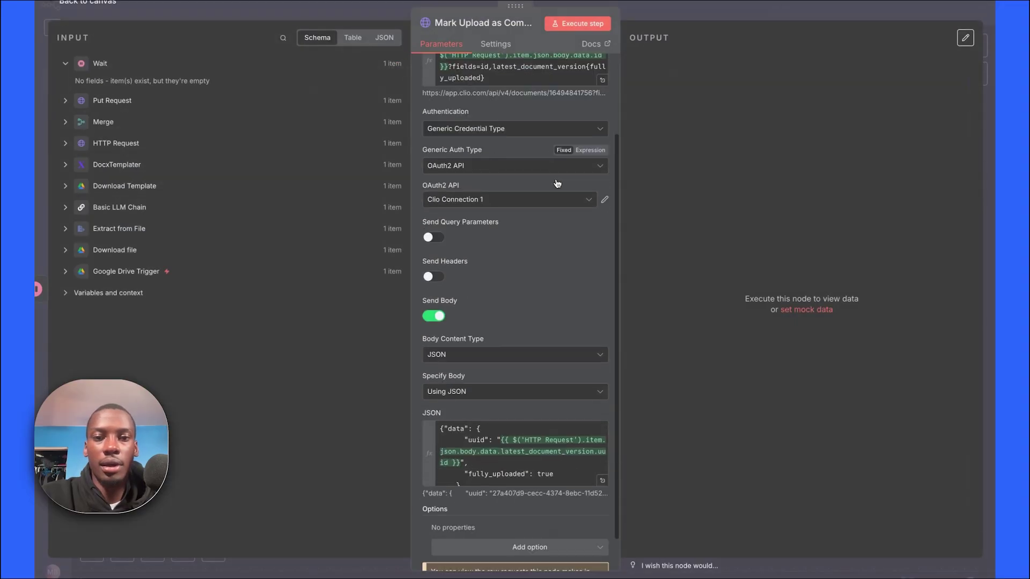
pyautogui.moveTo(421, 131); pyautogui.dragTo(504, 134)
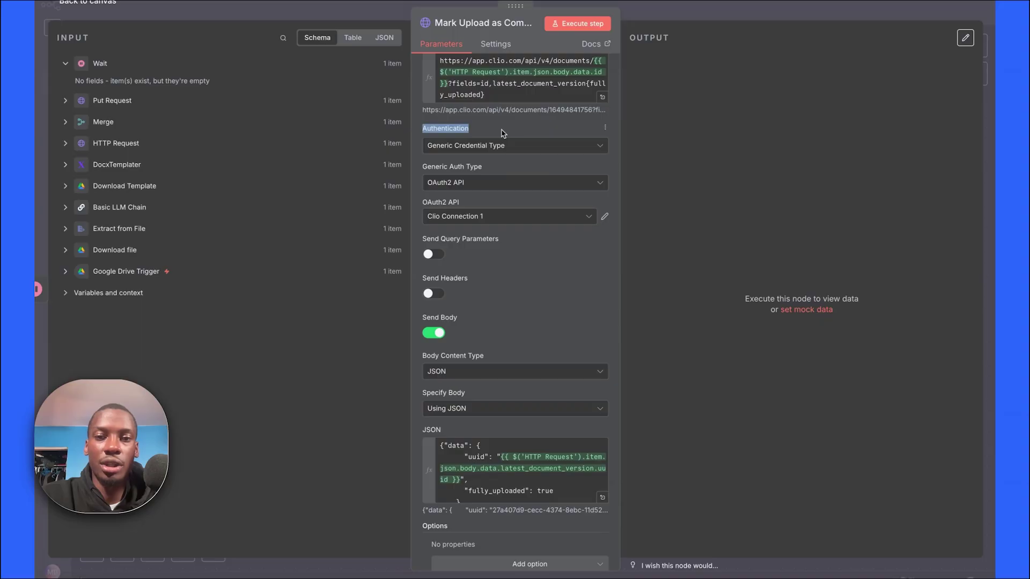
pyautogui.click(511, 168)
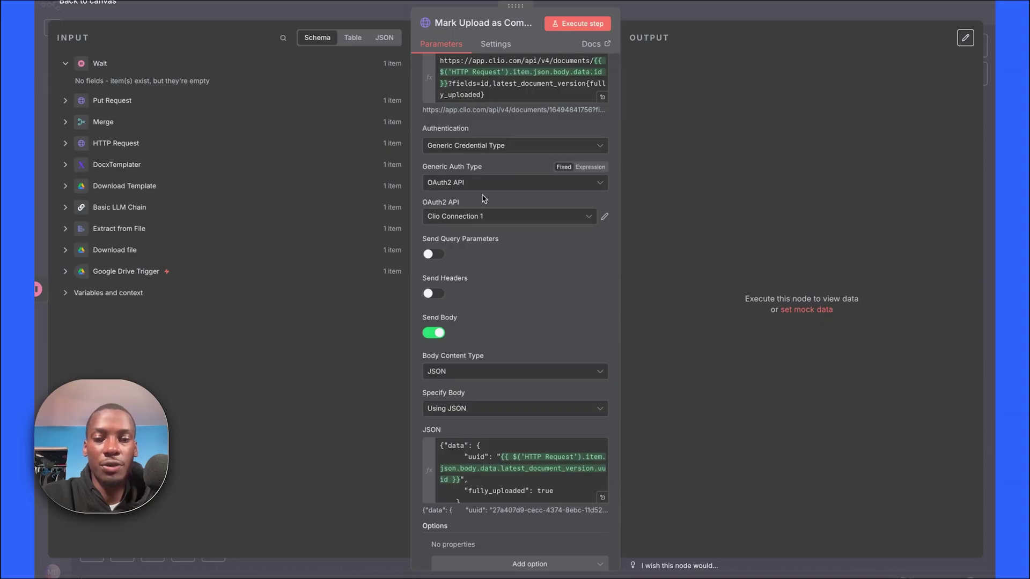
pyautogui.scroll(-1, 485, 214)
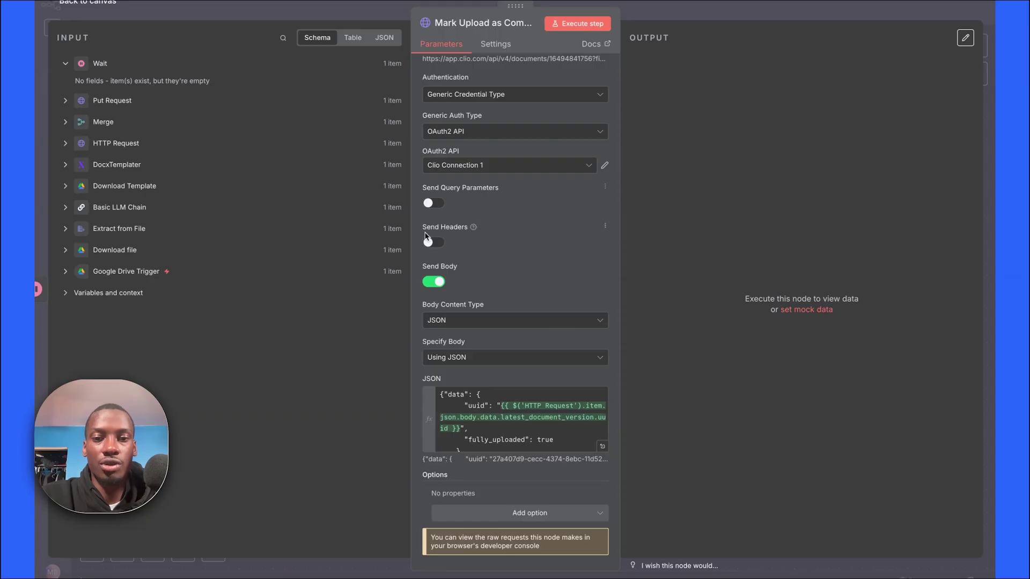
pyautogui.scroll(-1, 479, 238)
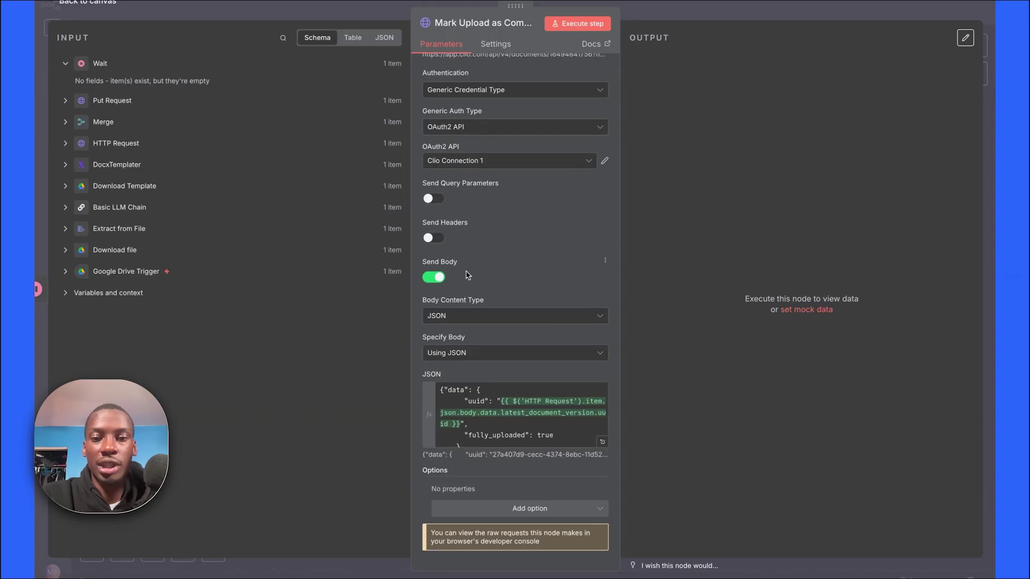
pyautogui.tripleClick(433, 301)
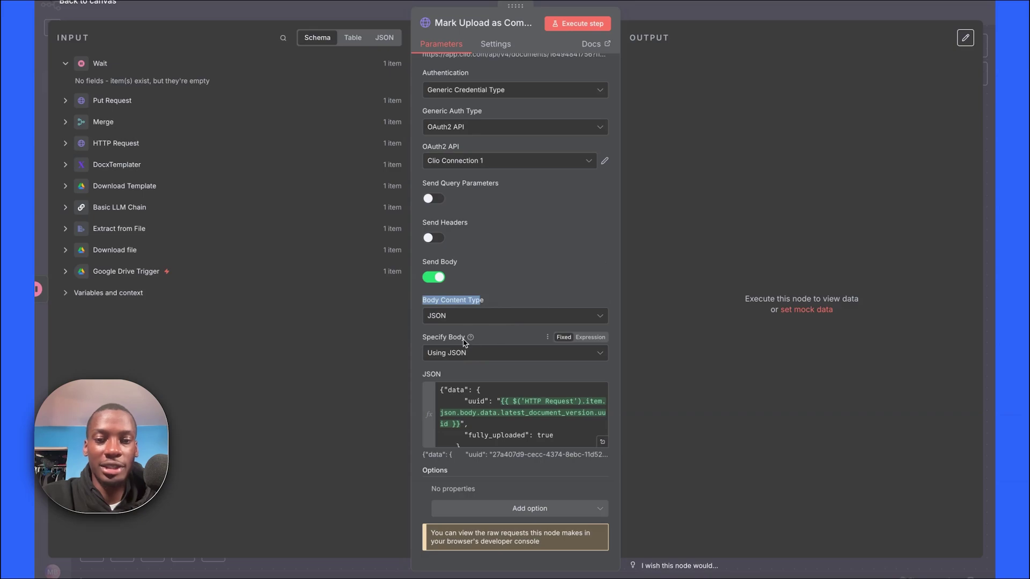
# Replace the uuid expression in the JSON body with the body.data.latest_document_version.uuid field mapped from the HTTP Request node.
pyautogui.click(602, 444)
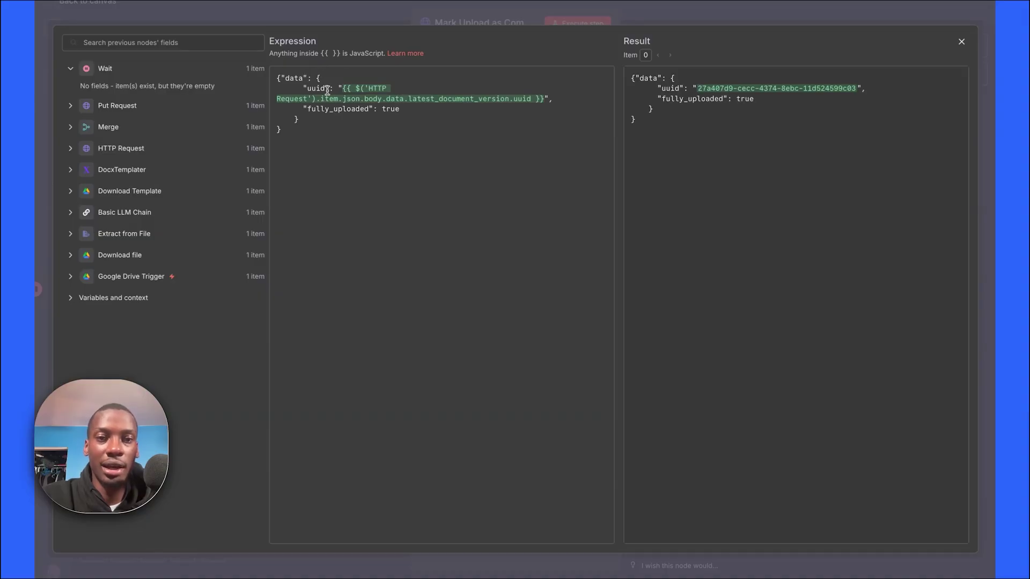
pyautogui.moveTo(308, 88); pyautogui.dragTo(317, 88)
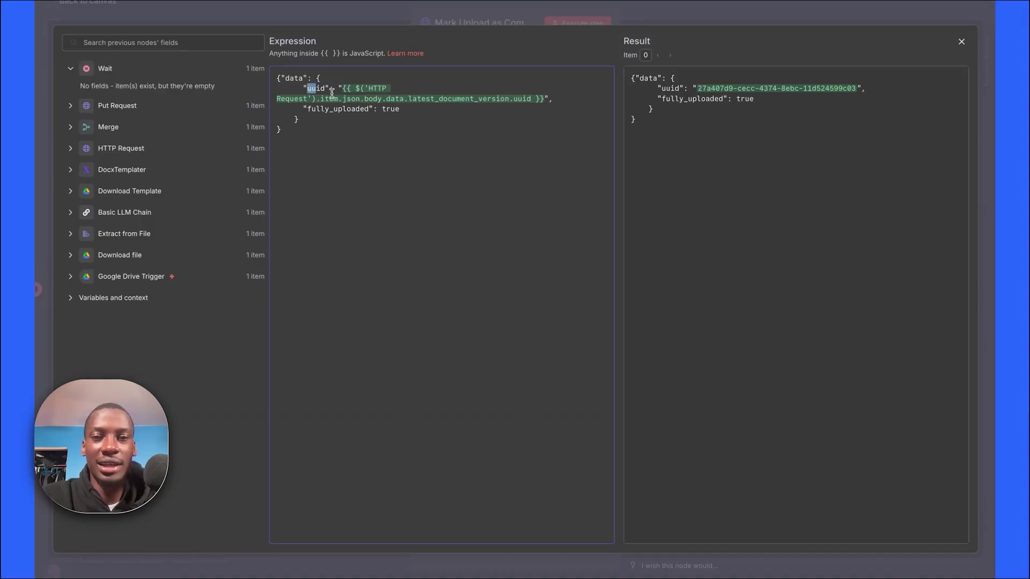
pyautogui.click(362, 98)
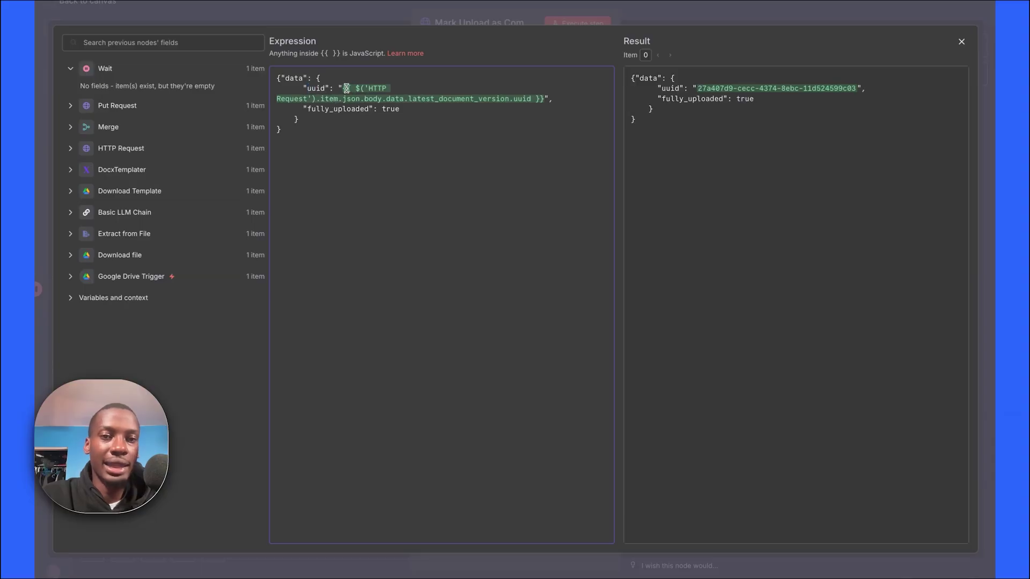
pyautogui.click(70, 149)
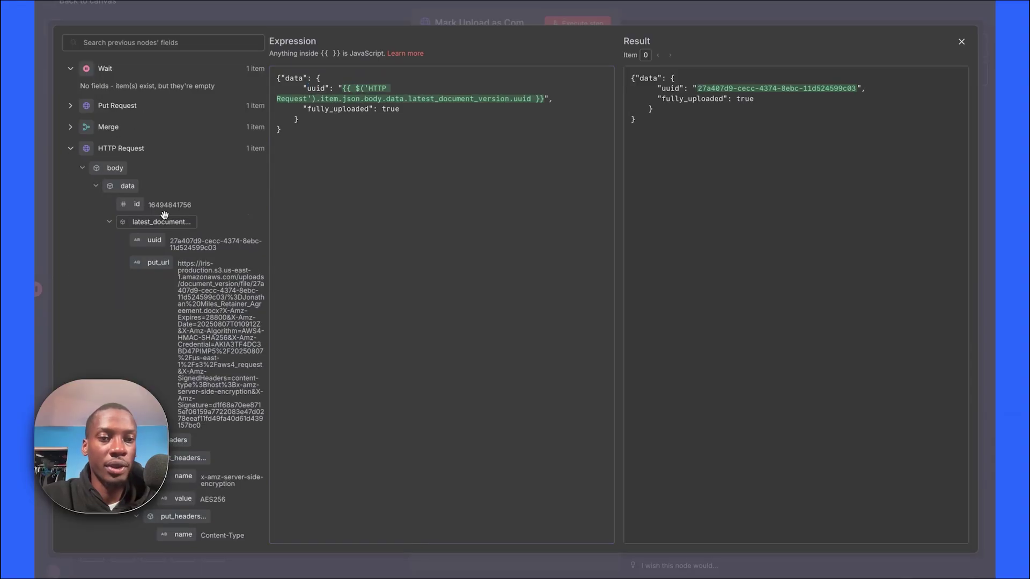
pyautogui.scroll(-1, 190, 220)
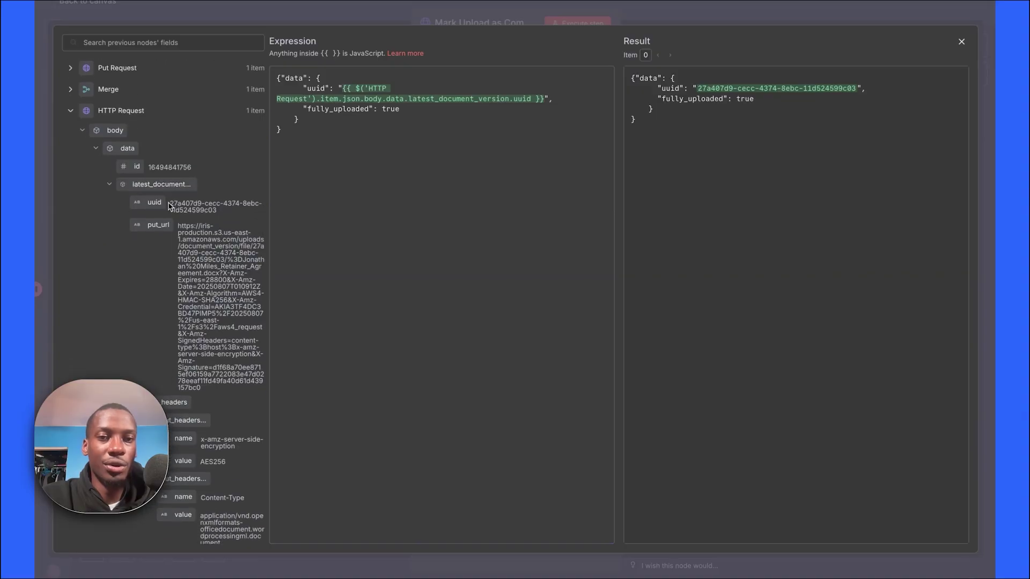
pyautogui.moveTo(226, 215); pyautogui.dragTo(171, 202)
pyautogui.moveTo(341, 88); pyautogui.dragTo(547, 98)
pyautogui.press('BackSpace')
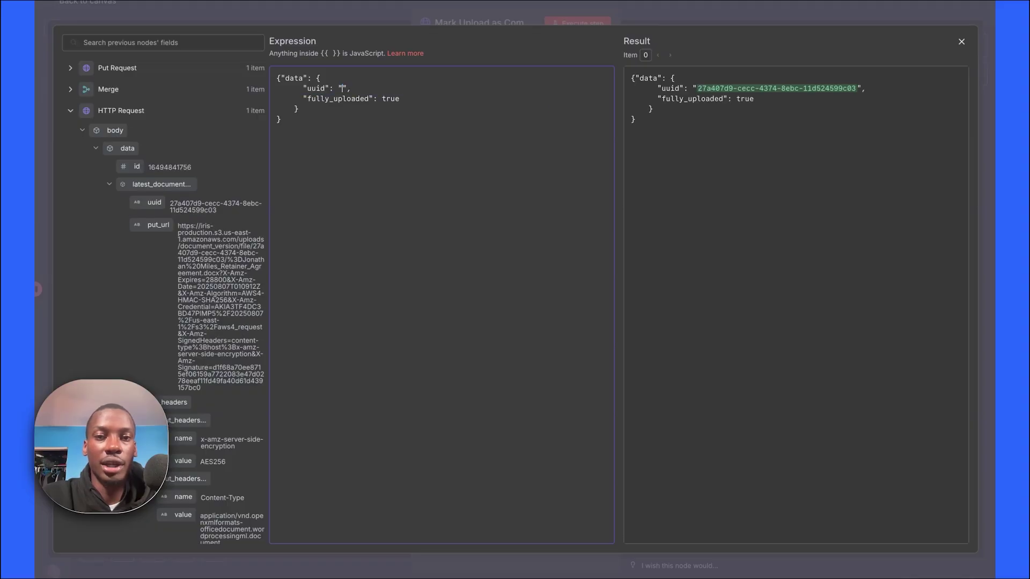
pyautogui.moveTo(154, 202); pyautogui.dragTo(429, 110)
pyautogui.click(376, 165)
pyautogui.click(426, 110)
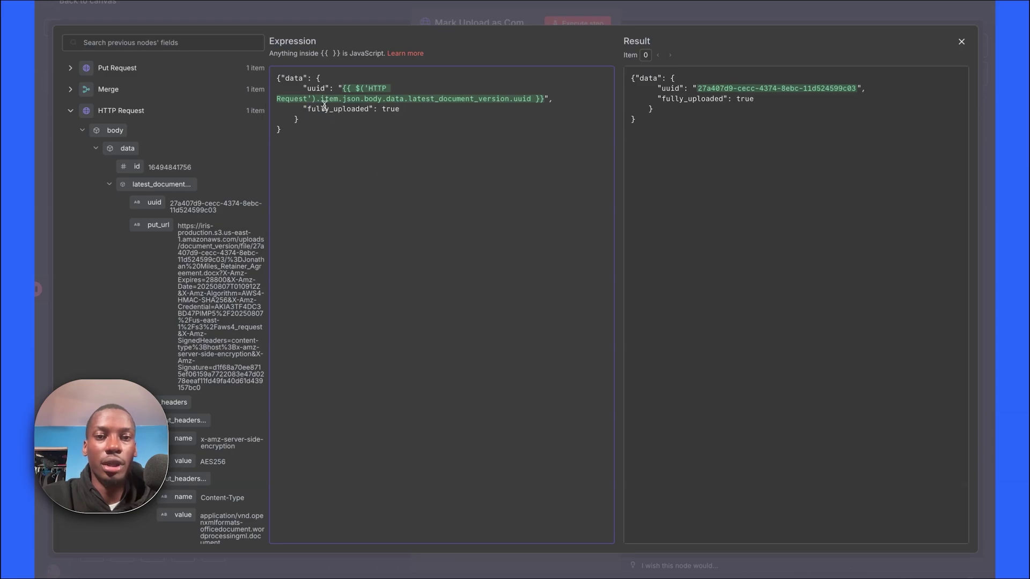
pyautogui.click(681, 18)
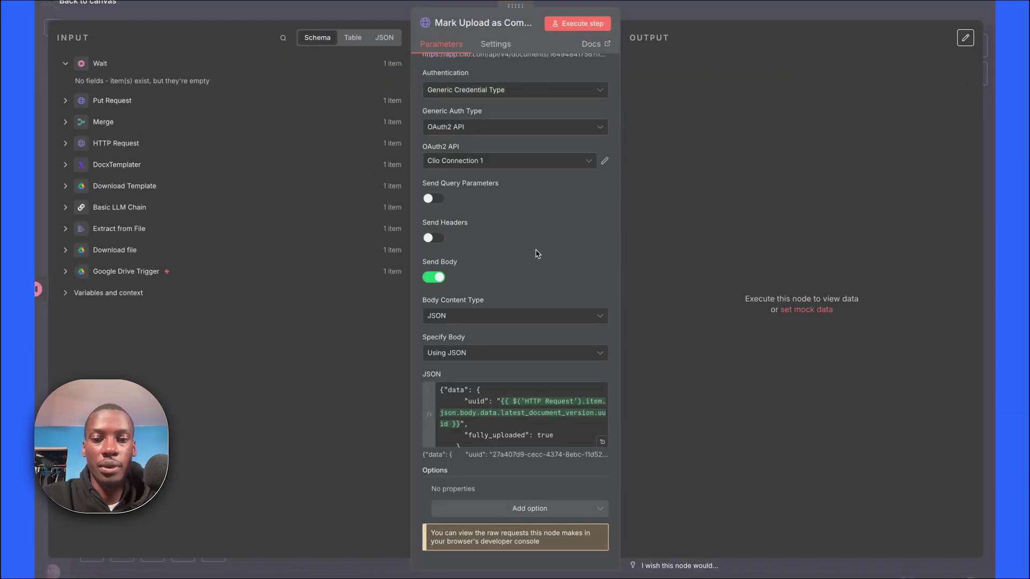
# Execute the Mark Upload as Complete node and return to the workflow canvas.
pyautogui.scroll(3, 529, 234)
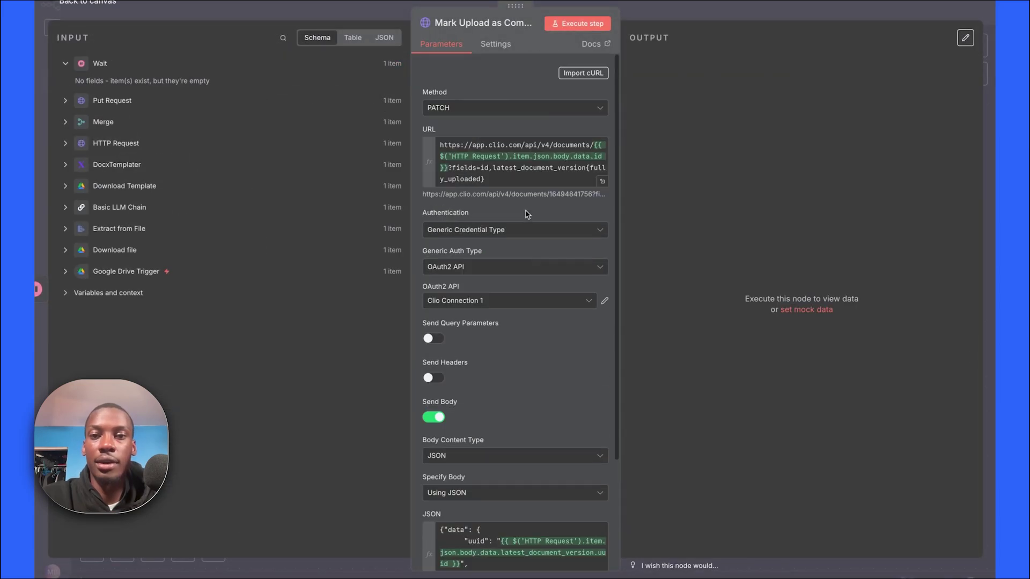
pyautogui.click(582, 29)
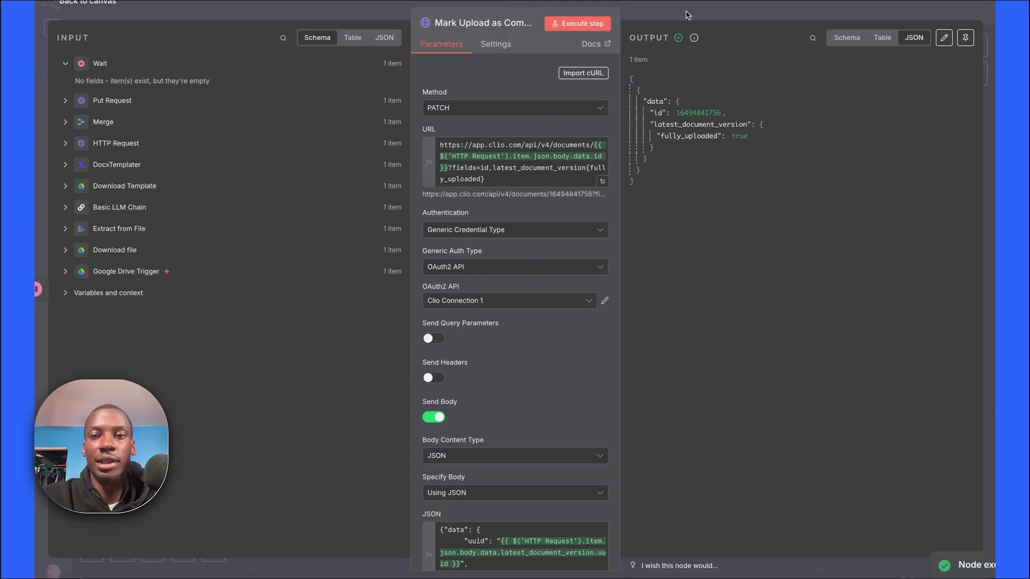
pyautogui.click(681, 13)
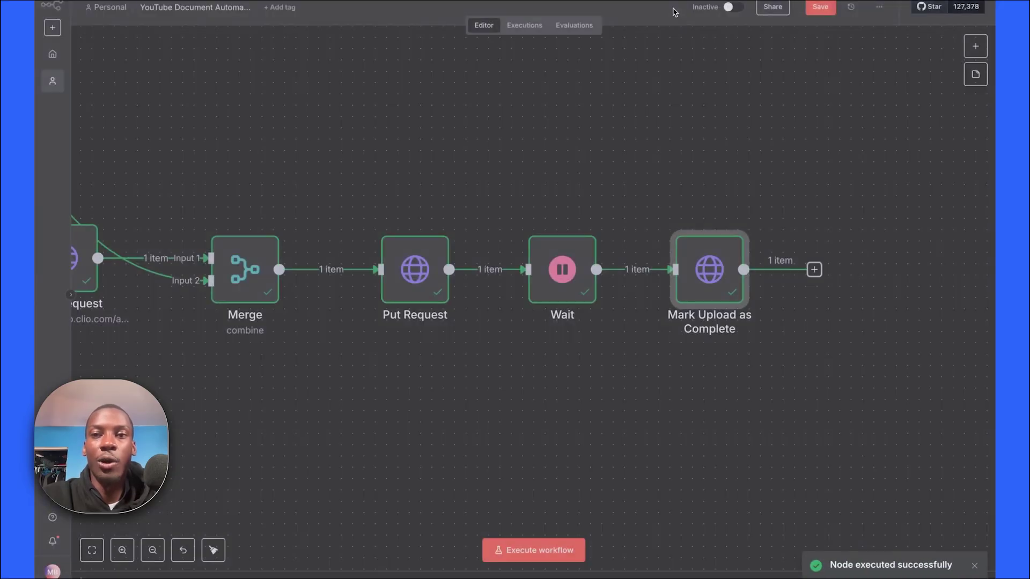
# Switch to Clio and refresh the document list in the client matter's folder.
pyautogui.click(869, 3)
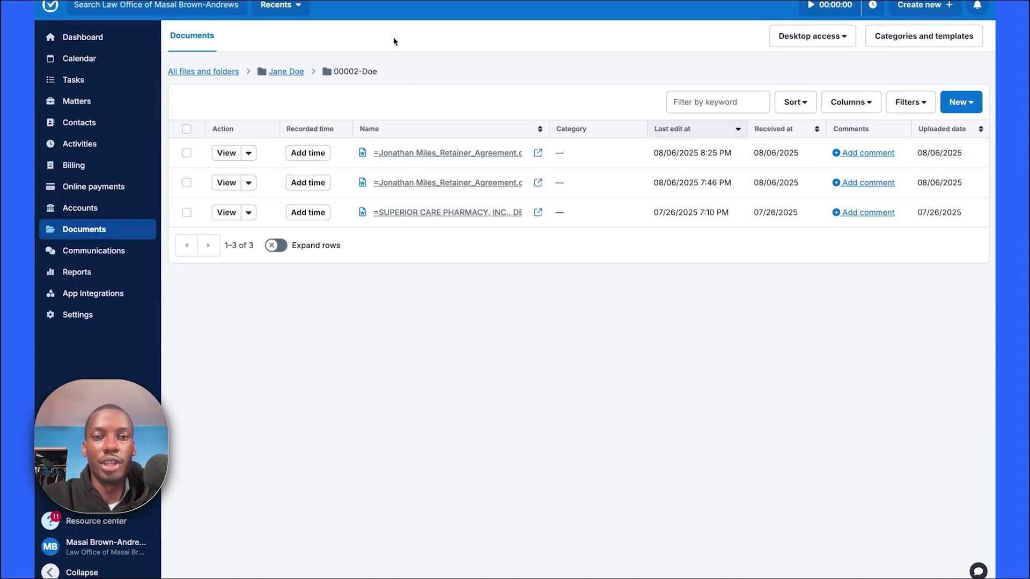
pyautogui.moveTo(128, 2)
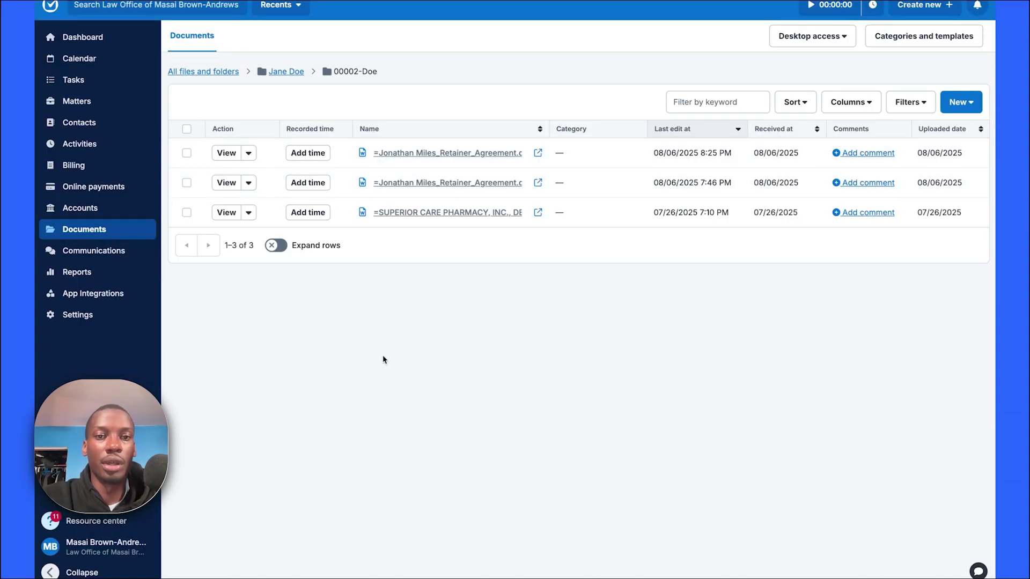
pyautogui.press('F5')
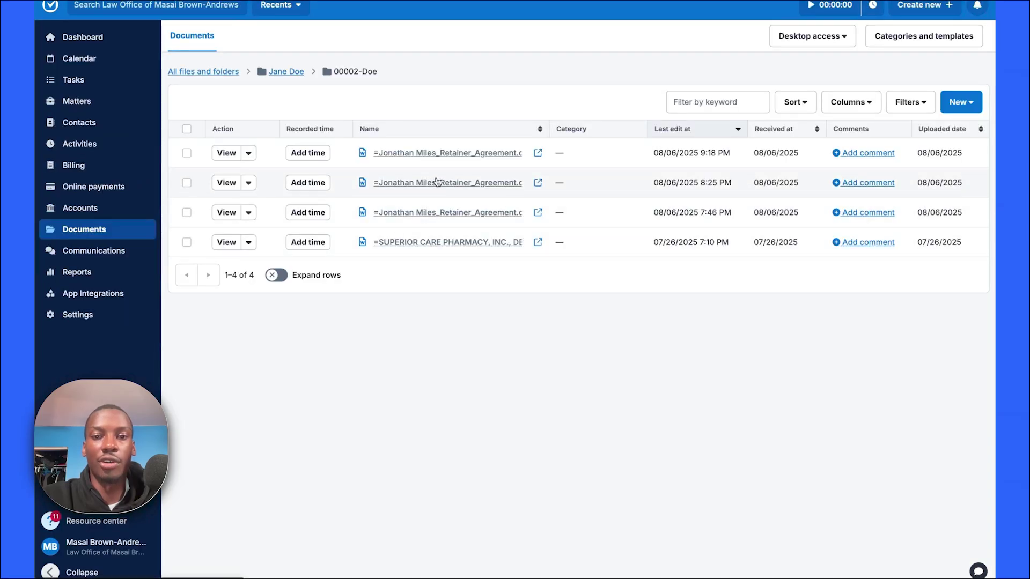
# Open the most recently edited retainer agreement in Word and read it through to the signature section.
pyautogui.click(448, 155)
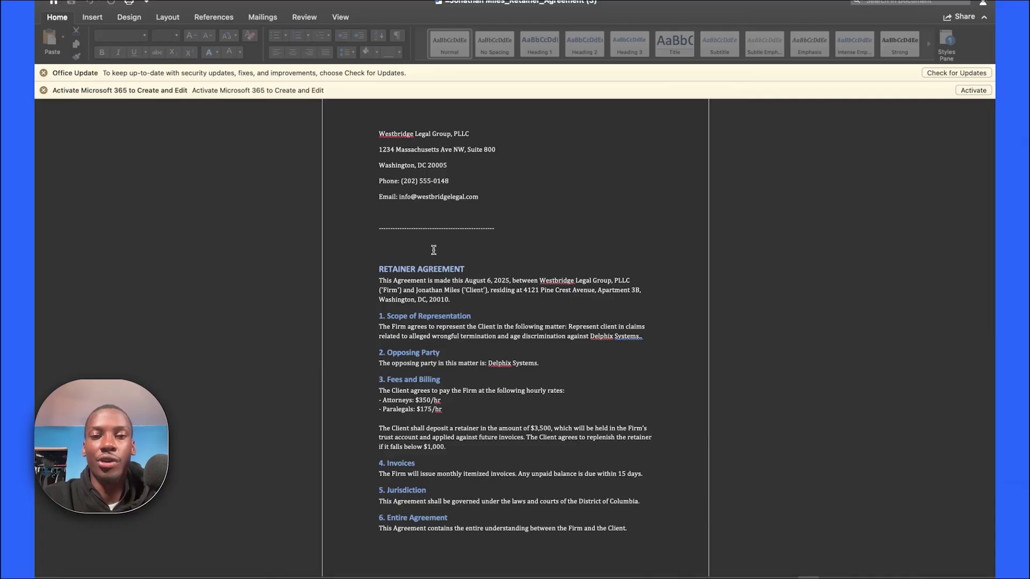
pyautogui.scroll(-15, 460, 268)
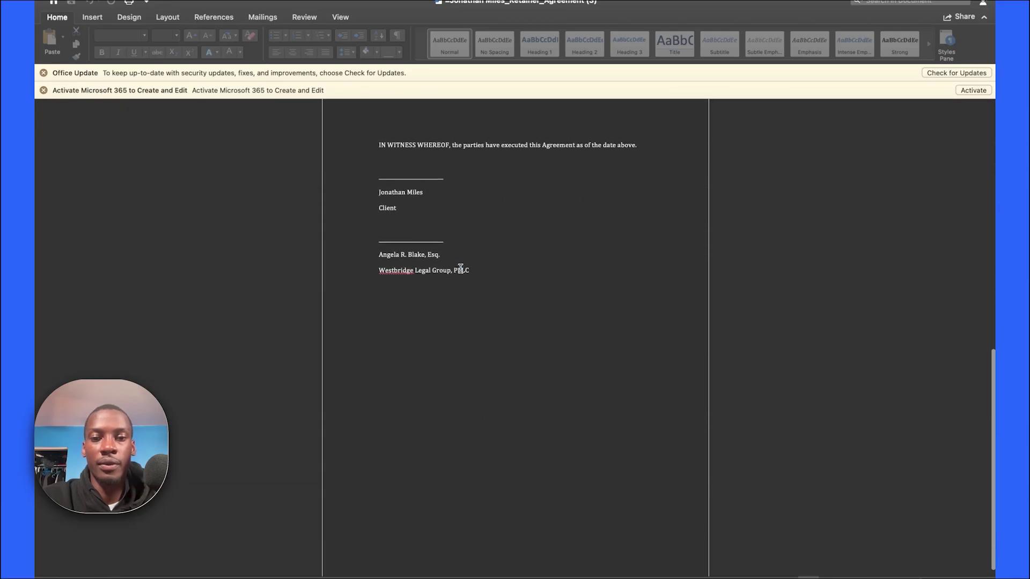
pyautogui.scroll(15, 460, 268)
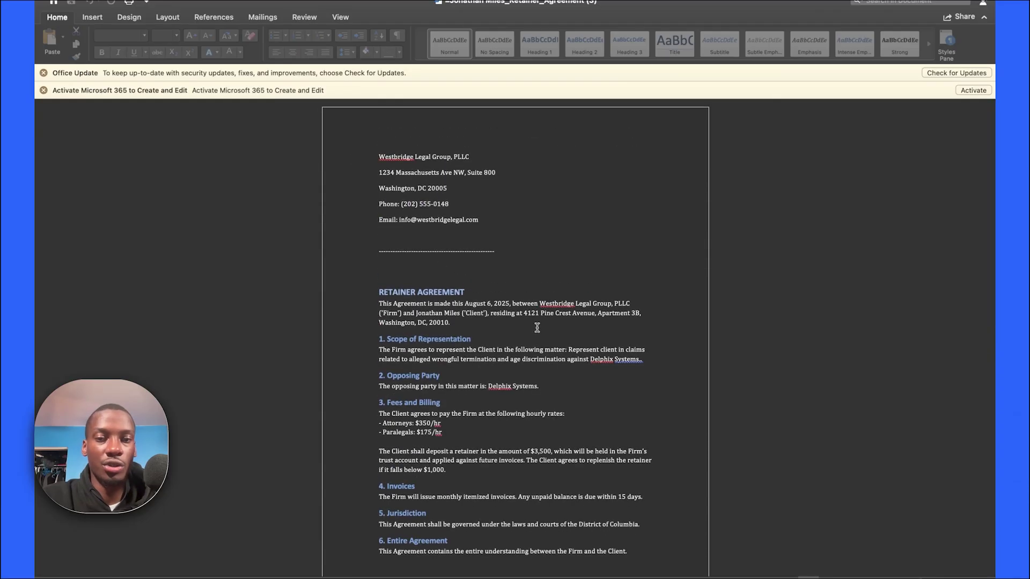
pyautogui.scroll(-2, 659, 285)
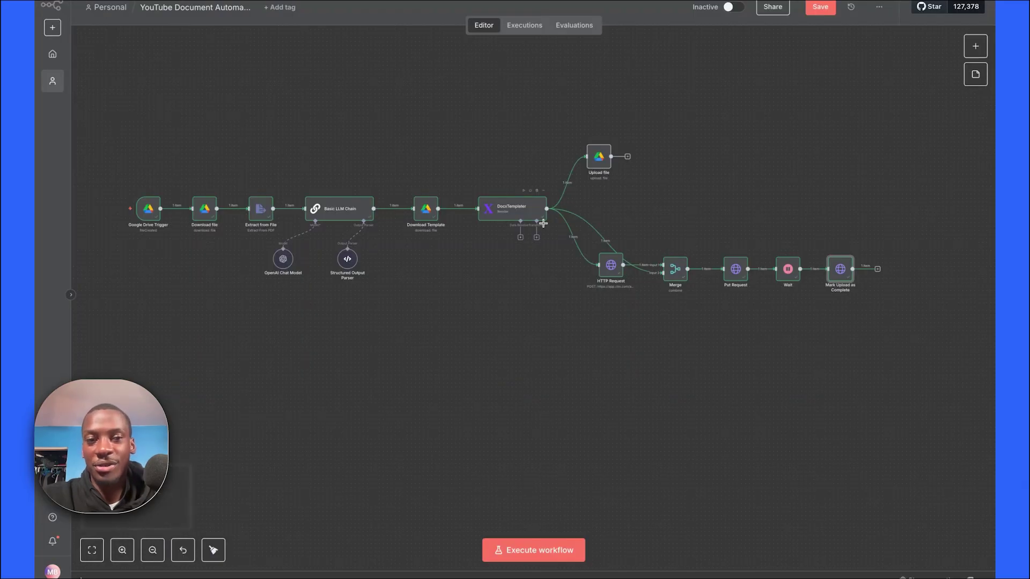
# Save the n8n workflow and activate it, dismissing the activation notice.
pyautogui.click(824, 11)
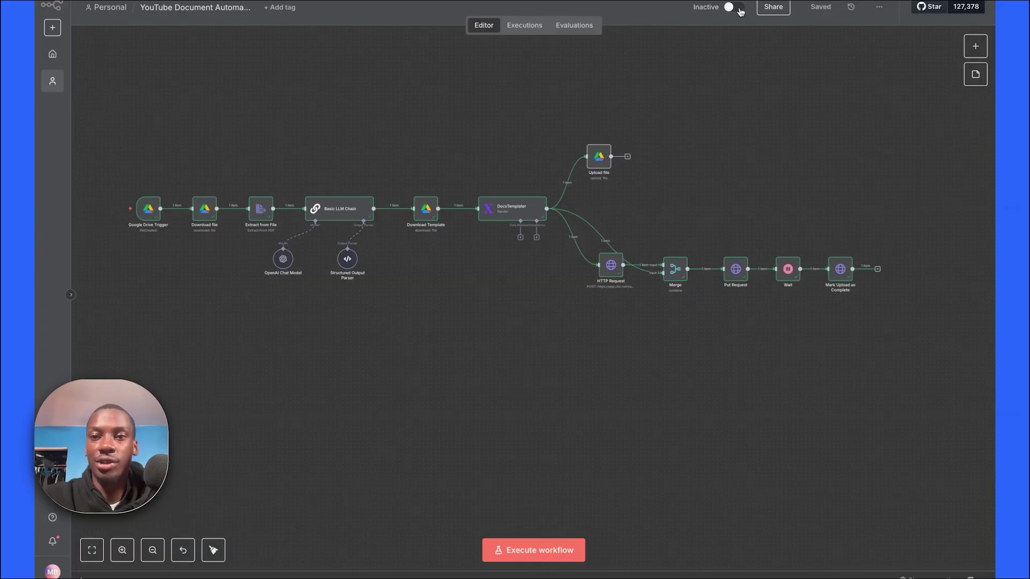
pyautogui.click(739, 9)
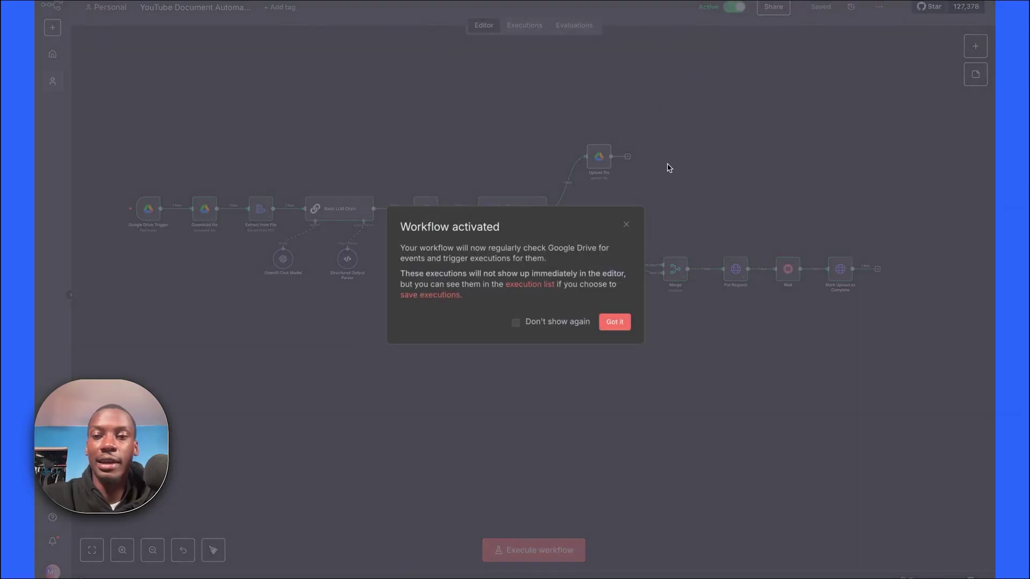
pyautogui.click(617, 322)
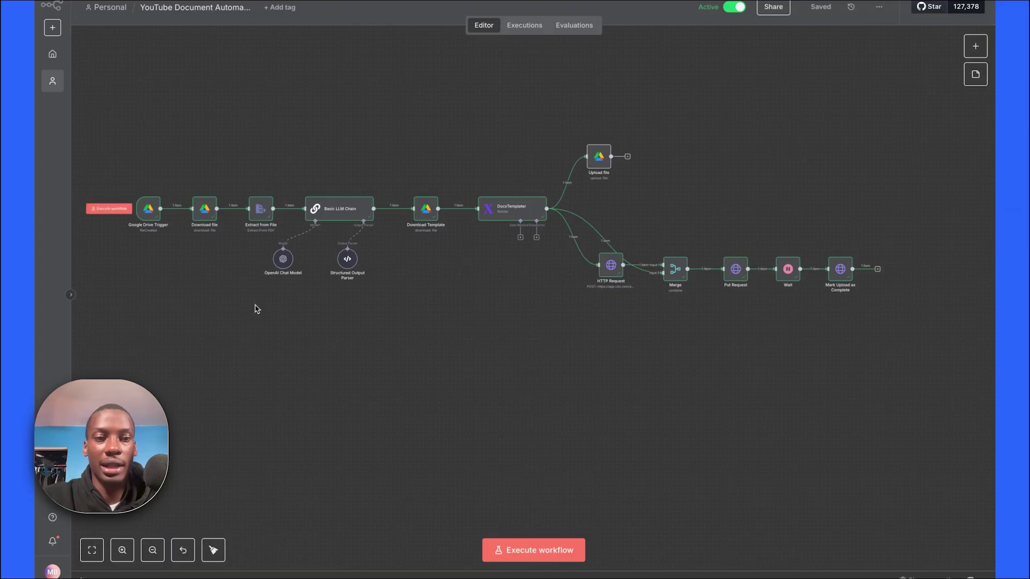